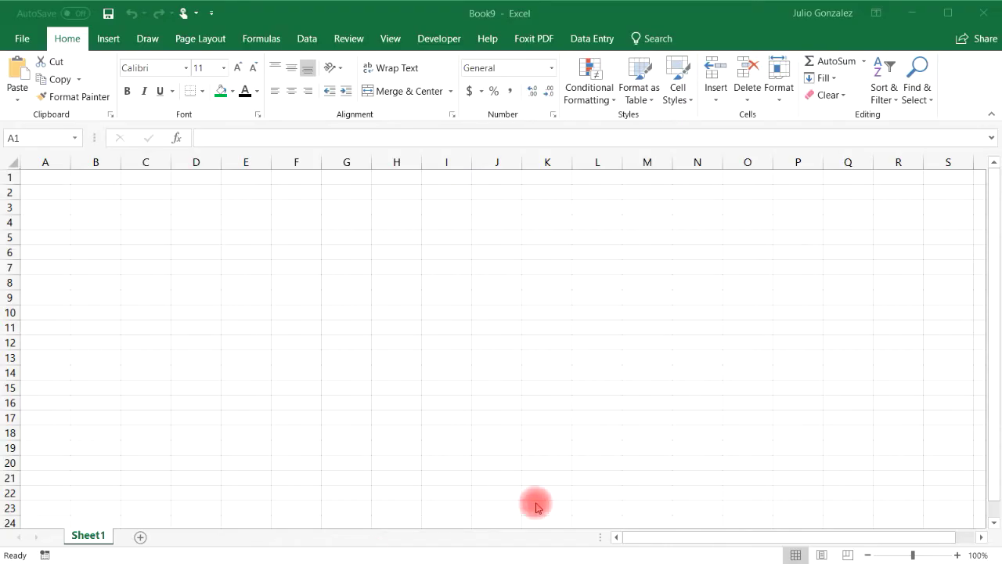
Step: Enlarge the worksheet view to 180% zoom
left_click(956, 554)
left_click(957, 554)
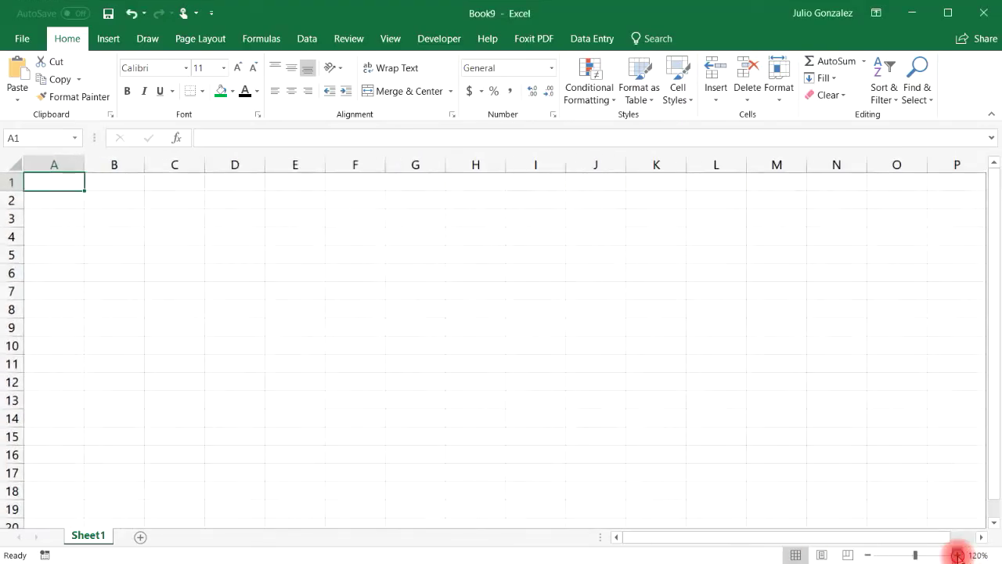
left_click(956, 554)
left_click(957, 554)
left_click(957, 554)
left_click(957, 554)
left_click(957, 554)
left_click(956, 554)
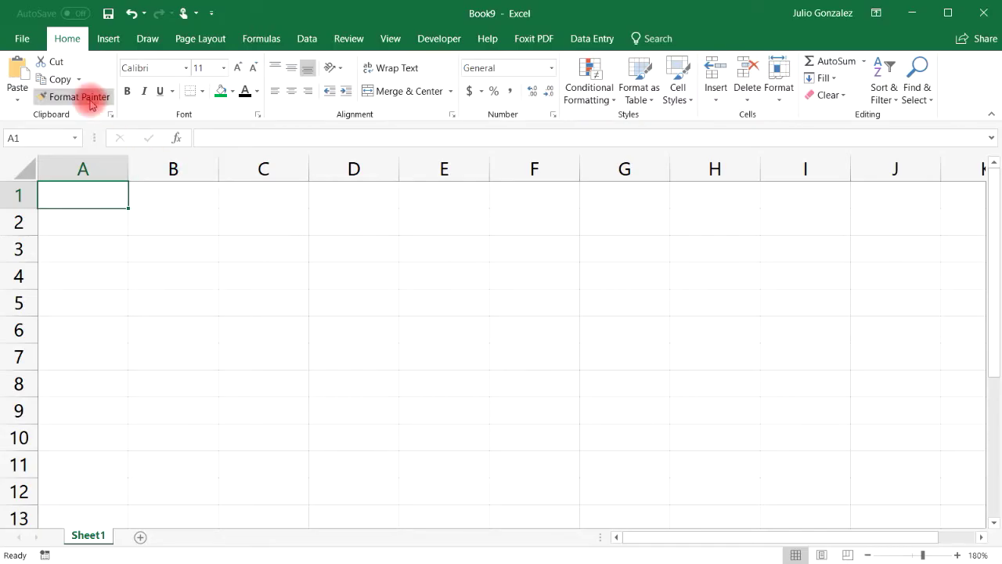
Step: Enable the Solver Add-in through the program options' Excel Add-ins manager and bring the Solver command into view
left_click(22, 36)
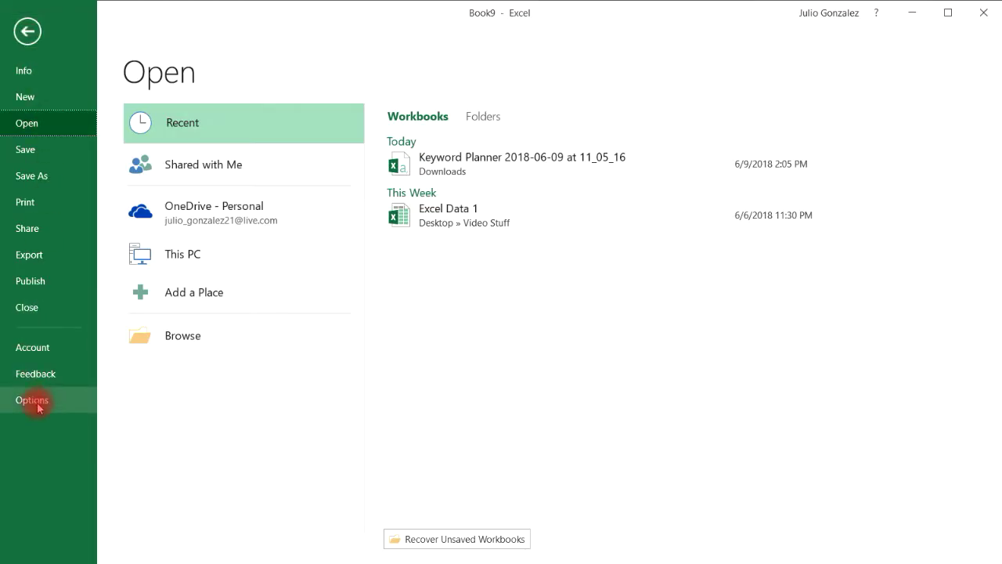
key("Escape")
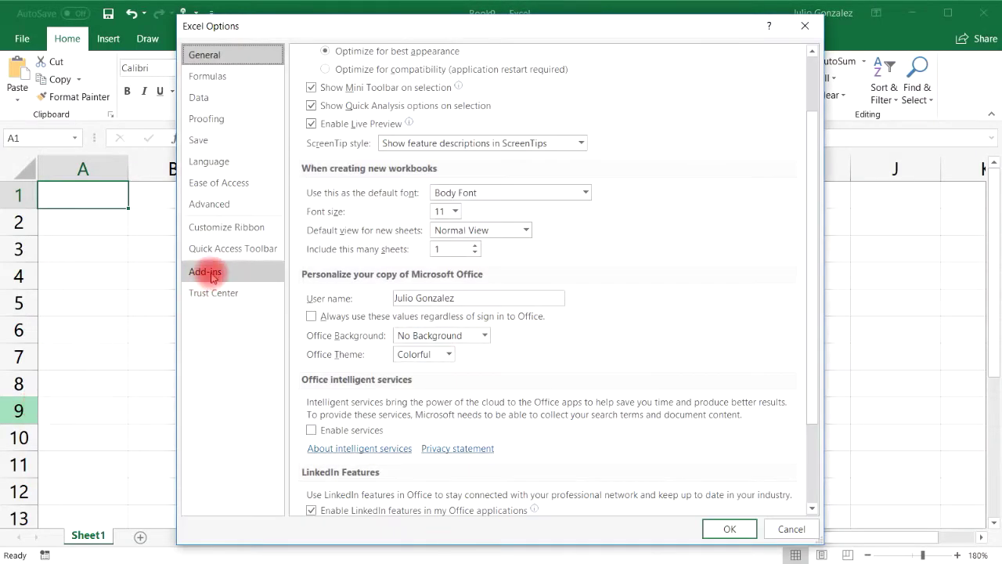
left_click(211, 274)
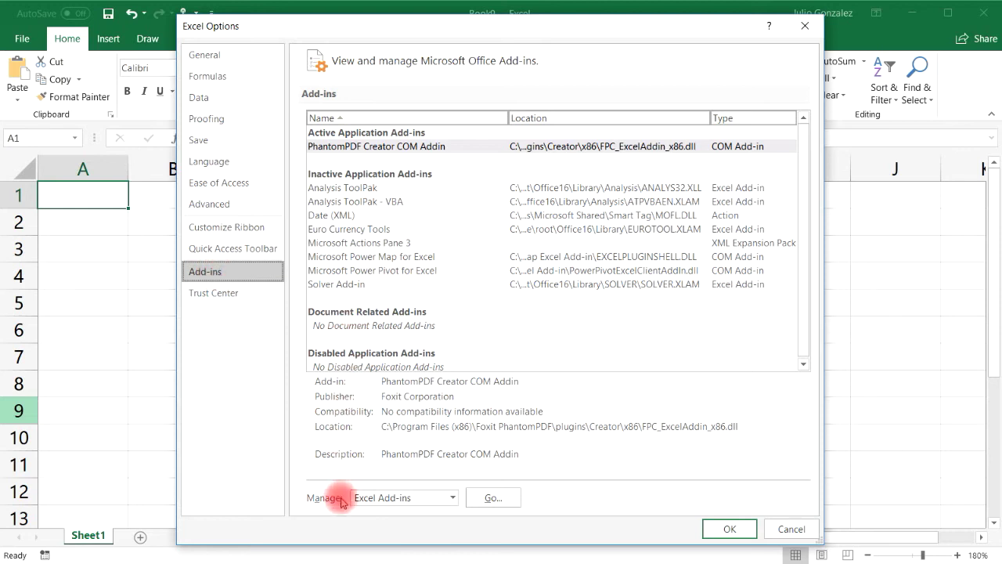
left_click(492, 498)
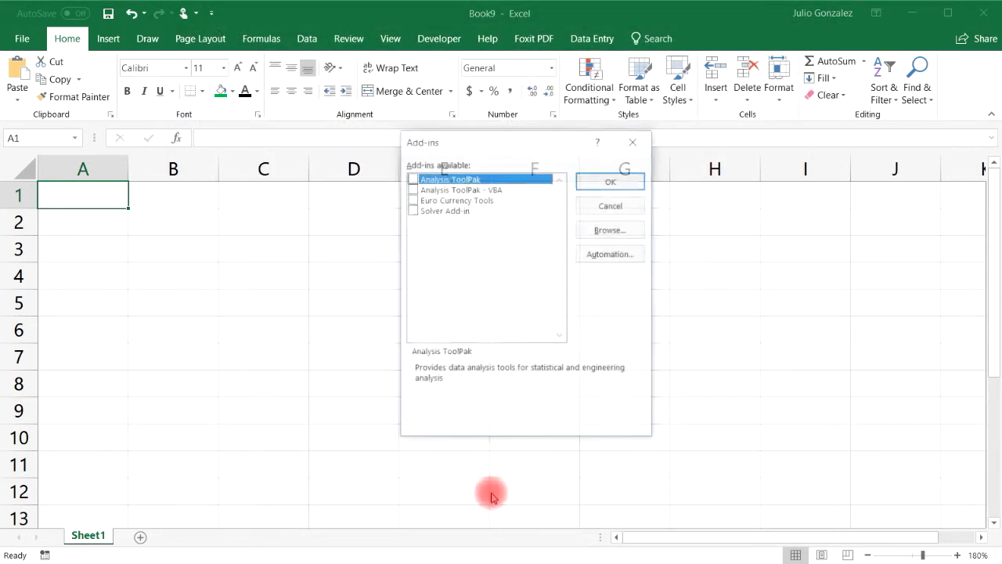
left_click(413, 211)
left_click(607, 179)
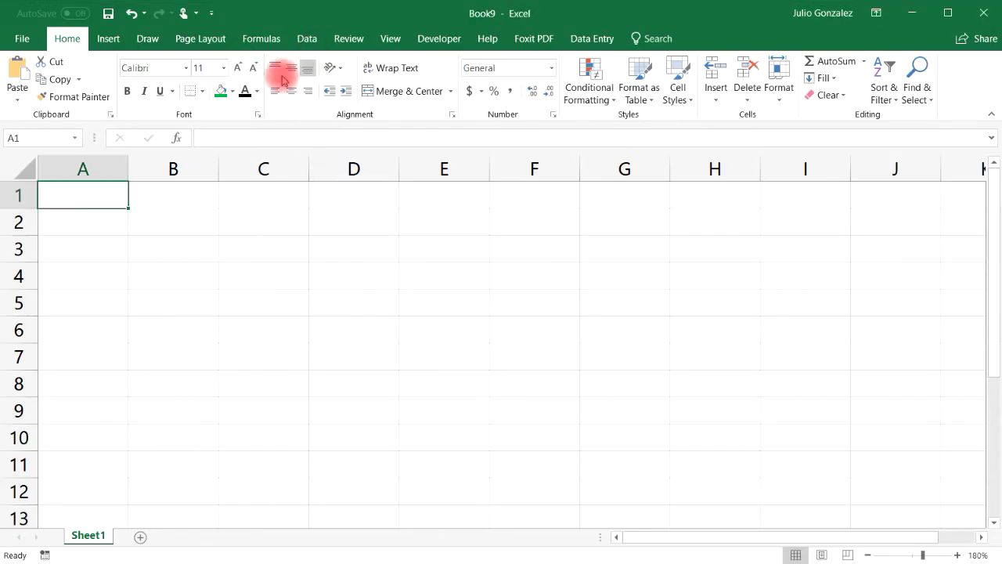
left_click(306, 43)
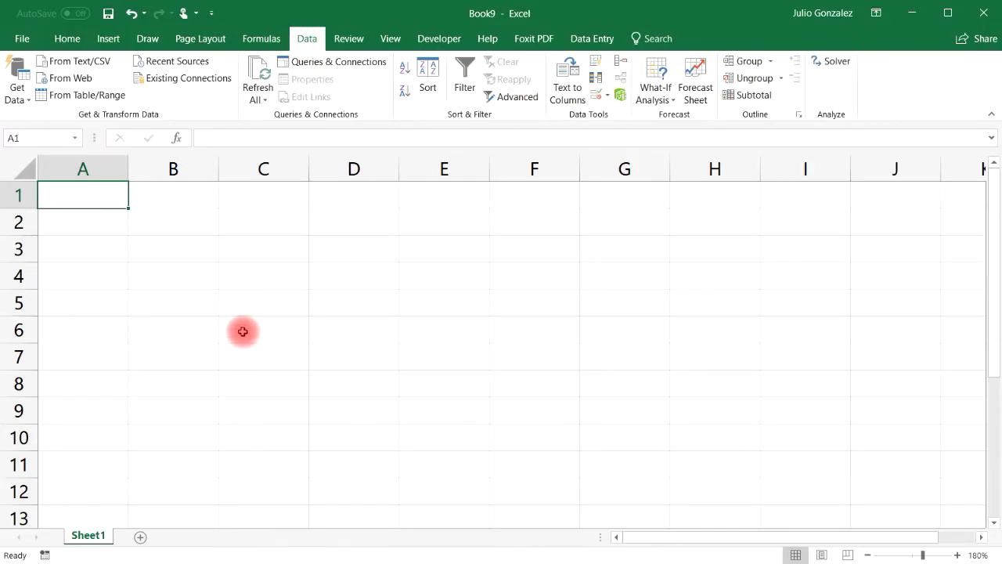
Step: Widen column A and enter the heading "Equation:" in A1 and the text "4x + 7 = 8" in A2
left_click_drag(129, 164, 206, 165)
type("Equation:")
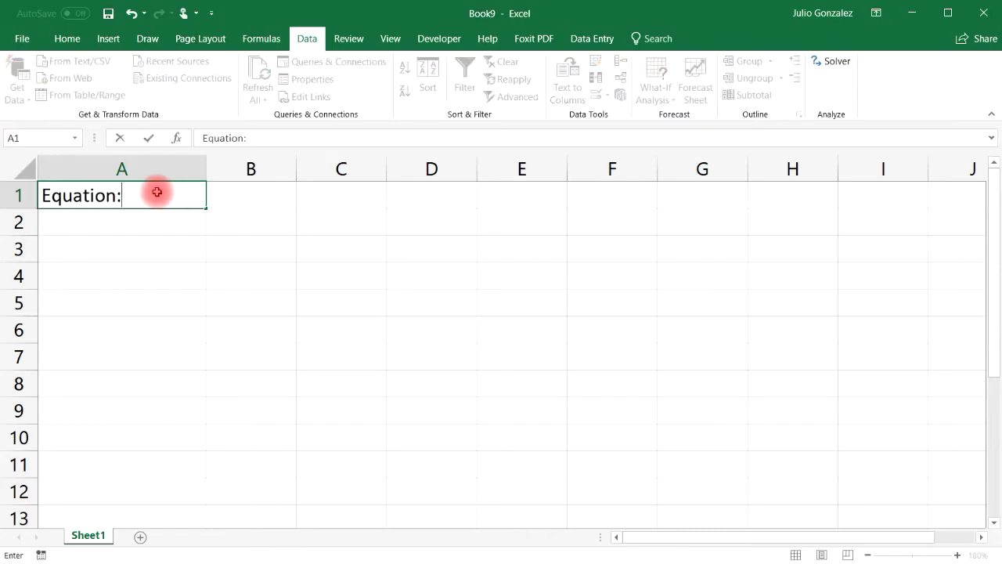
key("Return")
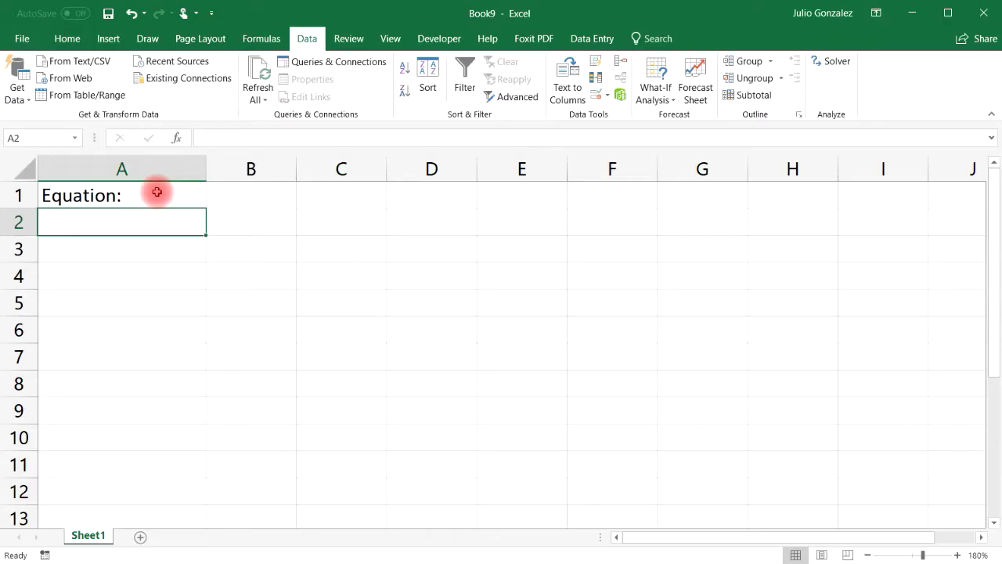
type("4x")
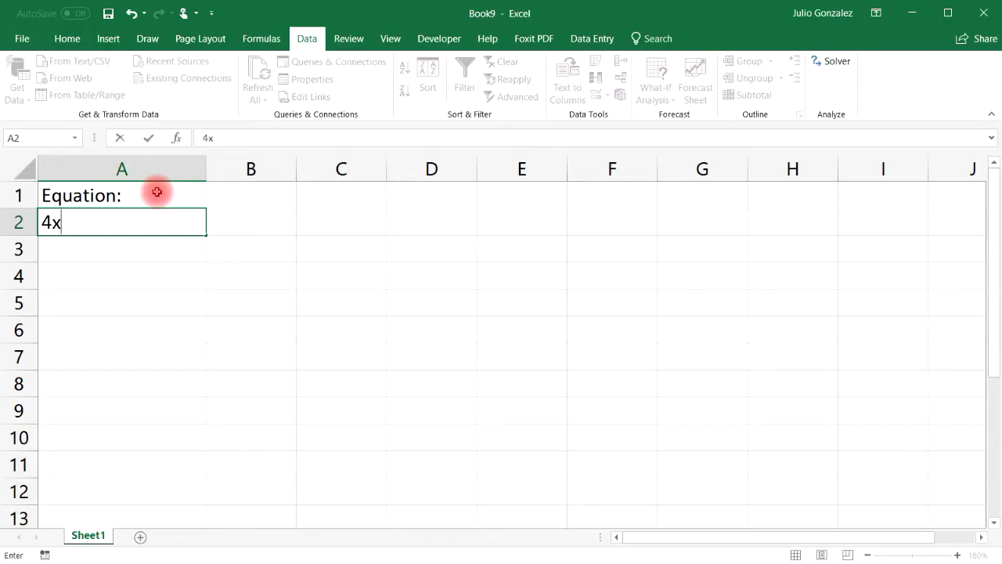
type(" + 7 = 8")
key("Tab")
Step: Enter the headings "Variables:" in cell B1 and "Value:" in cell C1
key("Tab")
key("Up")
key("Left")
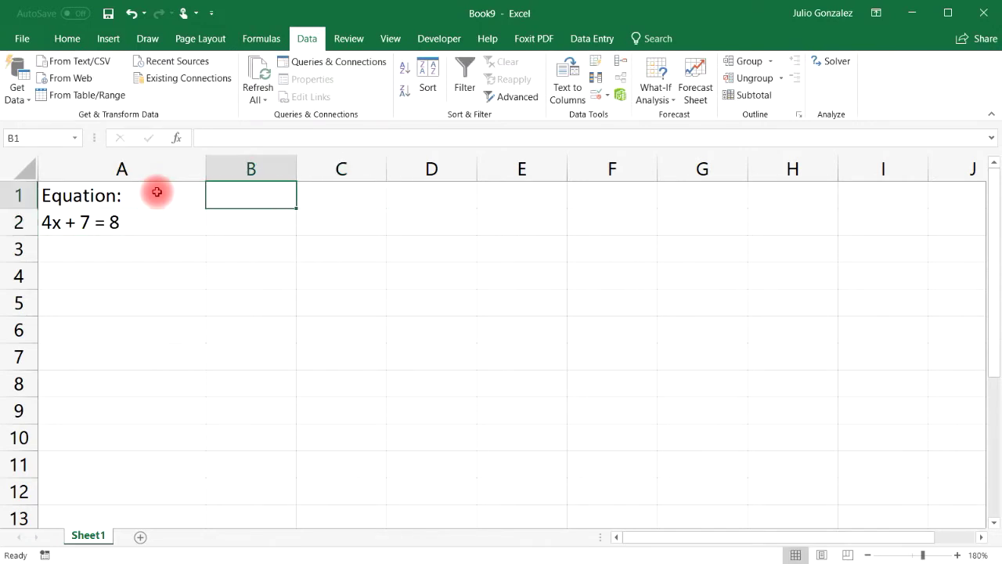
type("V")
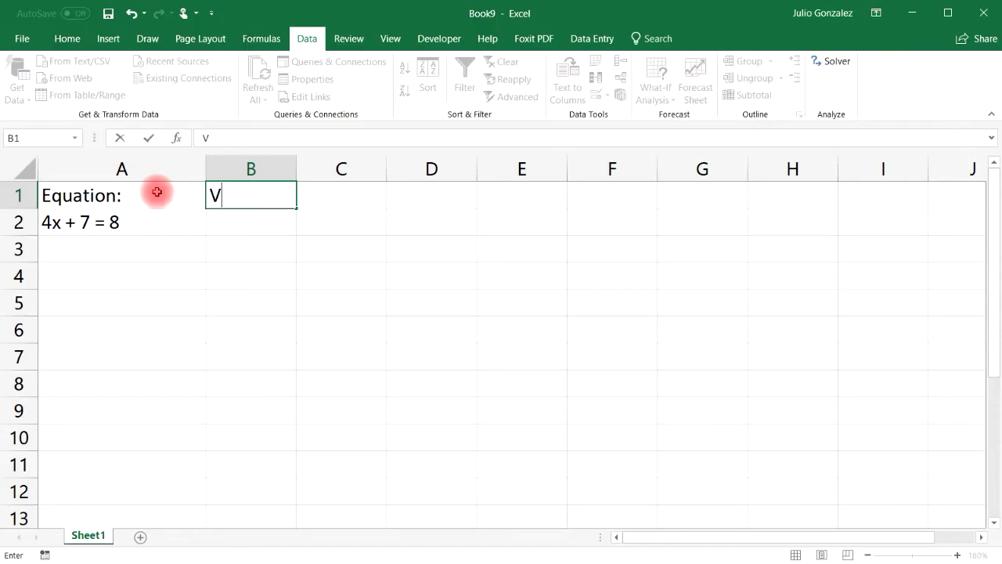
type("ariables:")
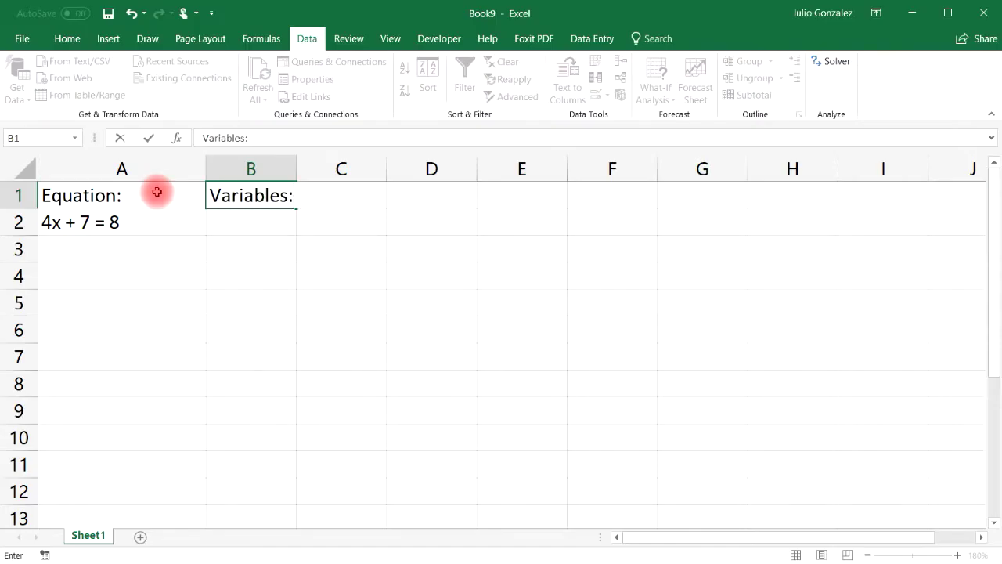
key("Tab")
type("Value:")
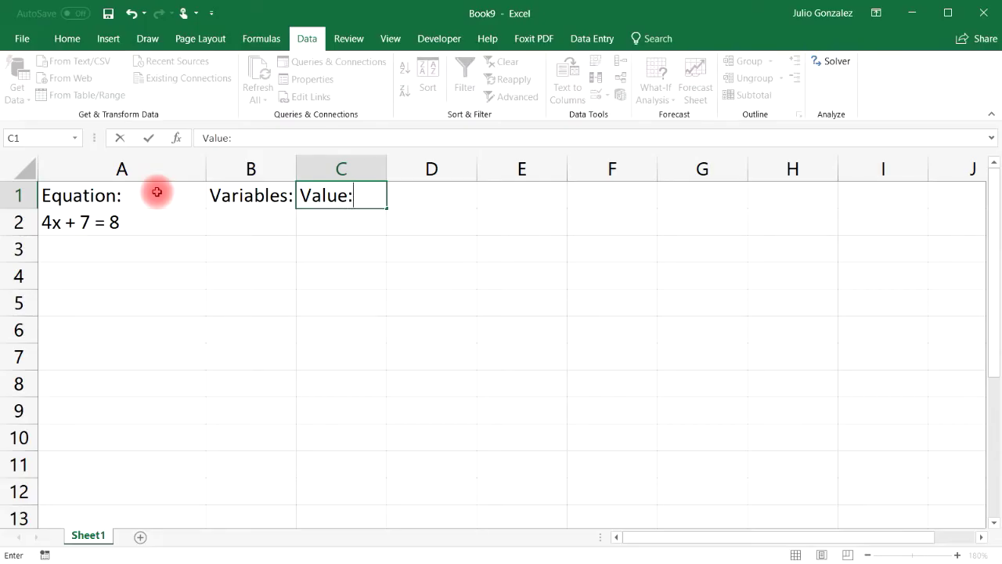
key("Return")
Step: Enter the variable name X in cell B2 under the Variables heading
key("Left")
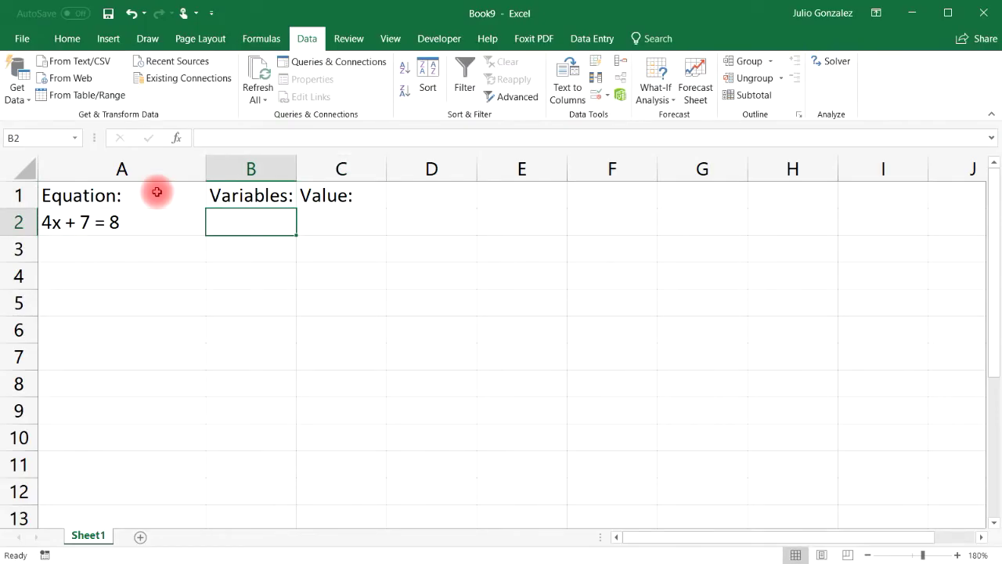
type("X")
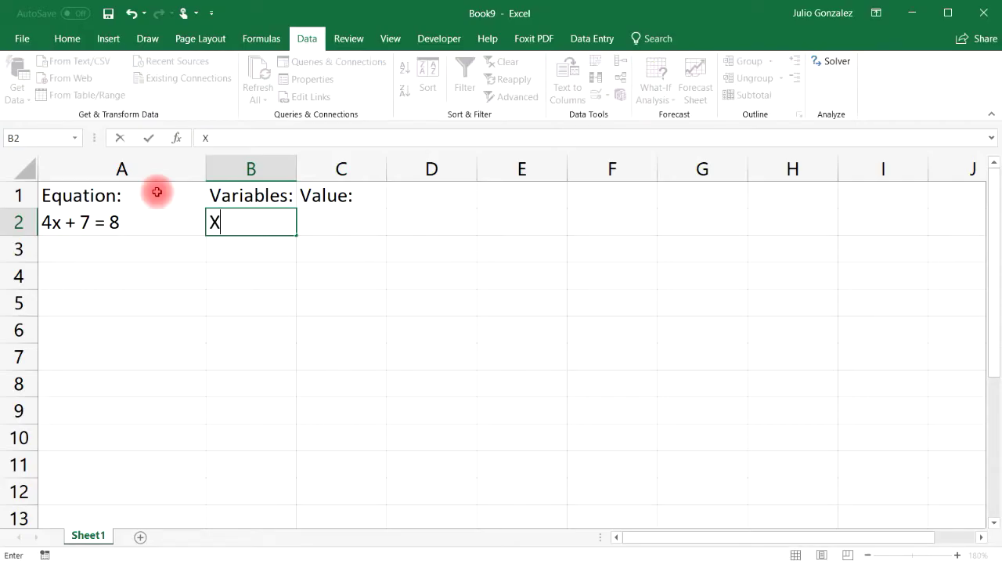
key("Tab")
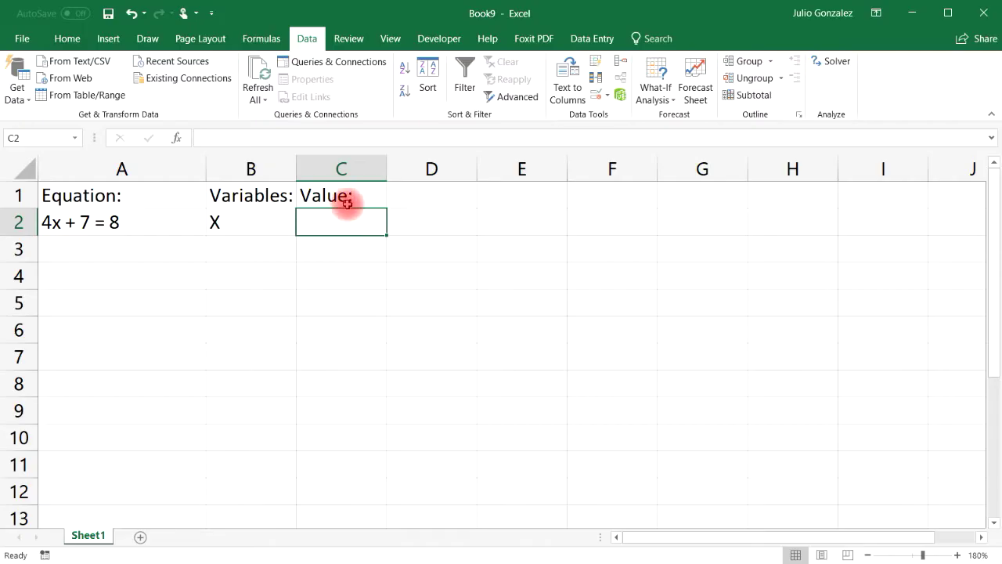
Step: Enter the headings "Equation:" in E1 and "Constraint:" in F1, and widen columns E and F to fit
left_click(513, 192)
type("Equation")
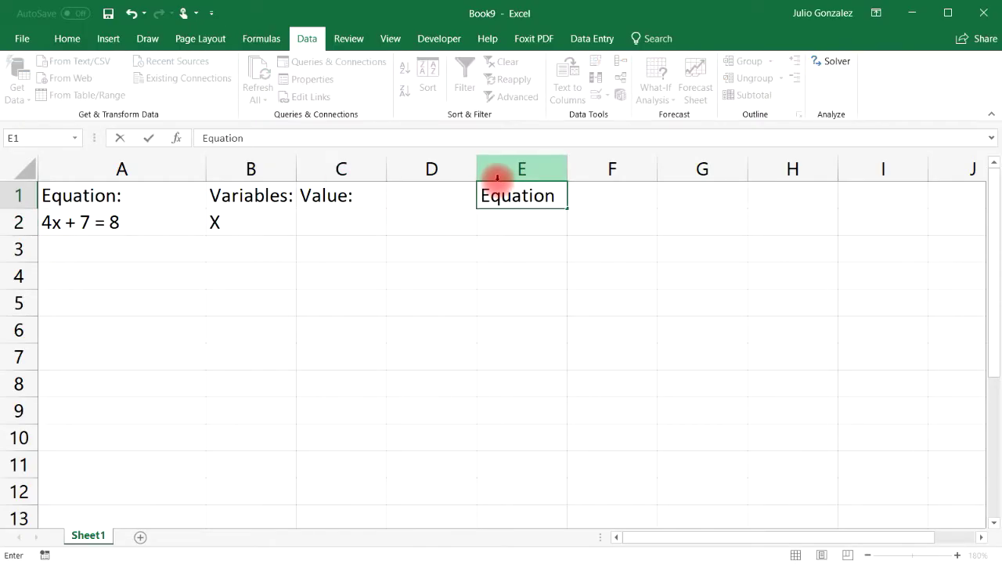
type(":")
key("Tab")
type("Co")
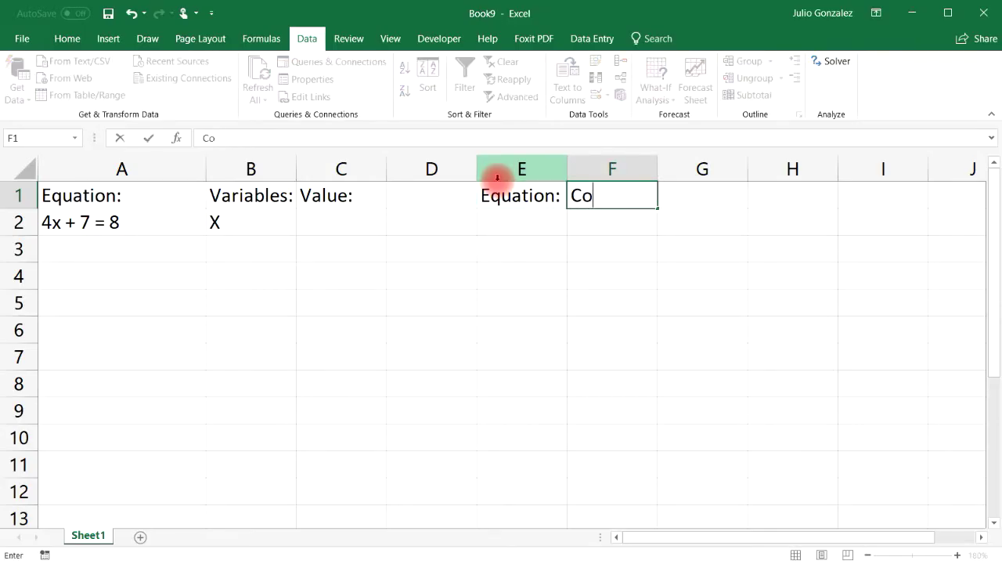
type("nstraint")
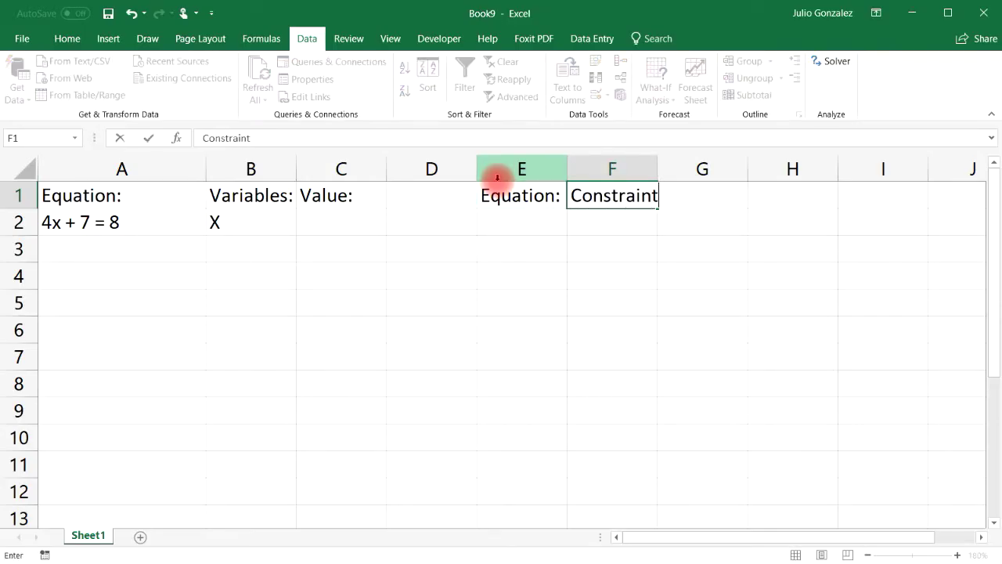
type(":")
key("Tab")
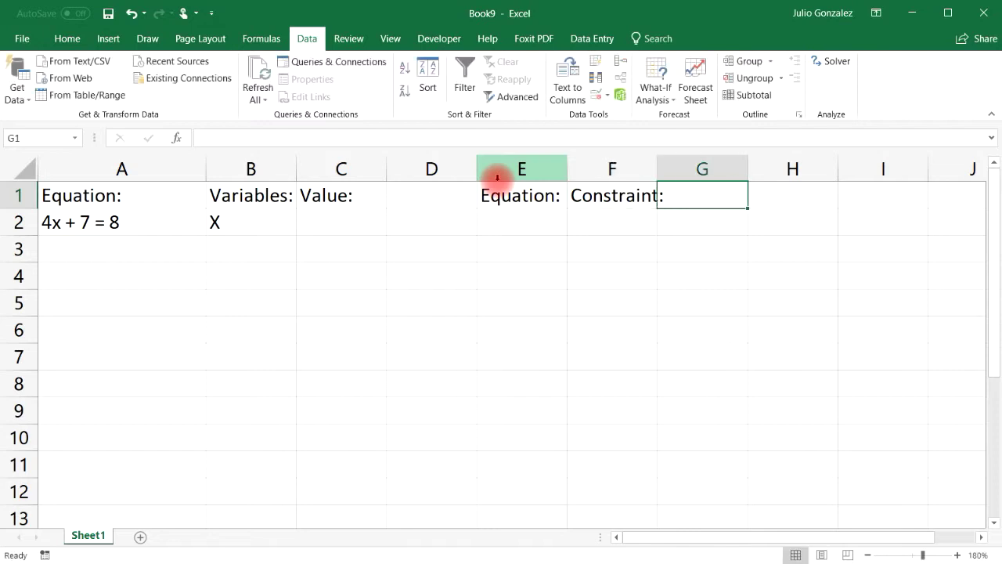
left_click_drag(657, 167, 681, 166)
left_click_drag(567, 168, 598, 168)
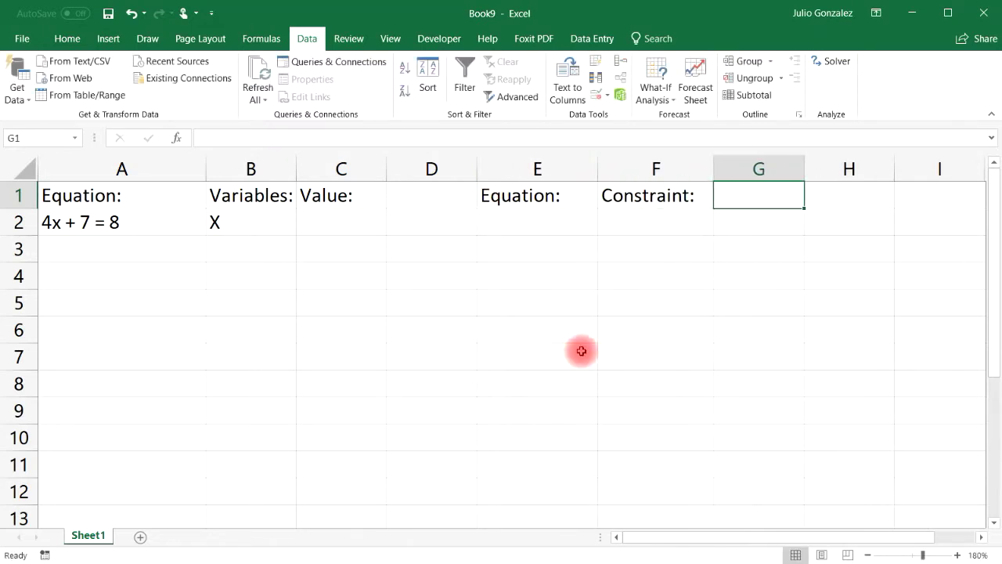
Step: Enter the formula =4*C2+7 in cell E2 as the left side of the equation
left_click(548, 224)
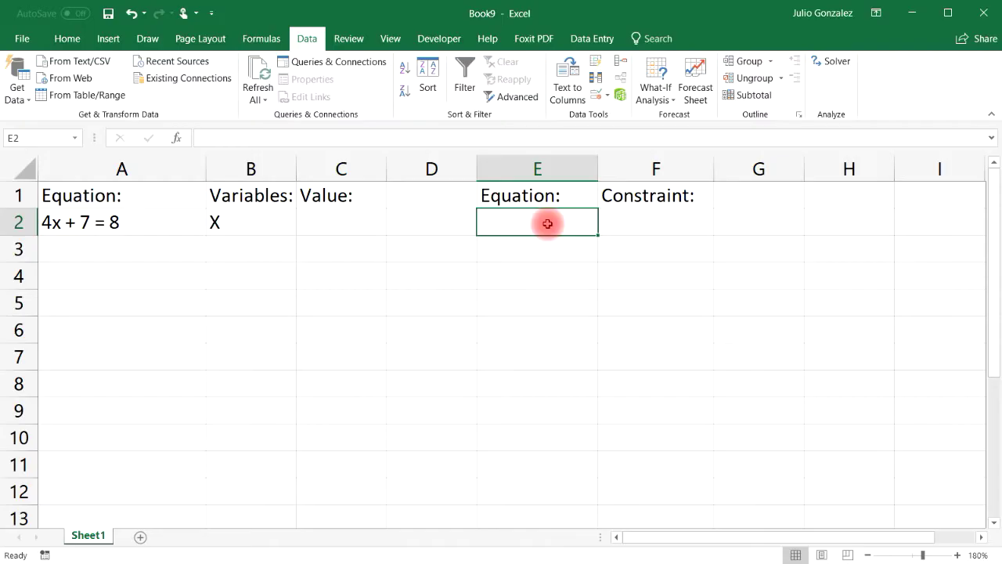
type("=4*")
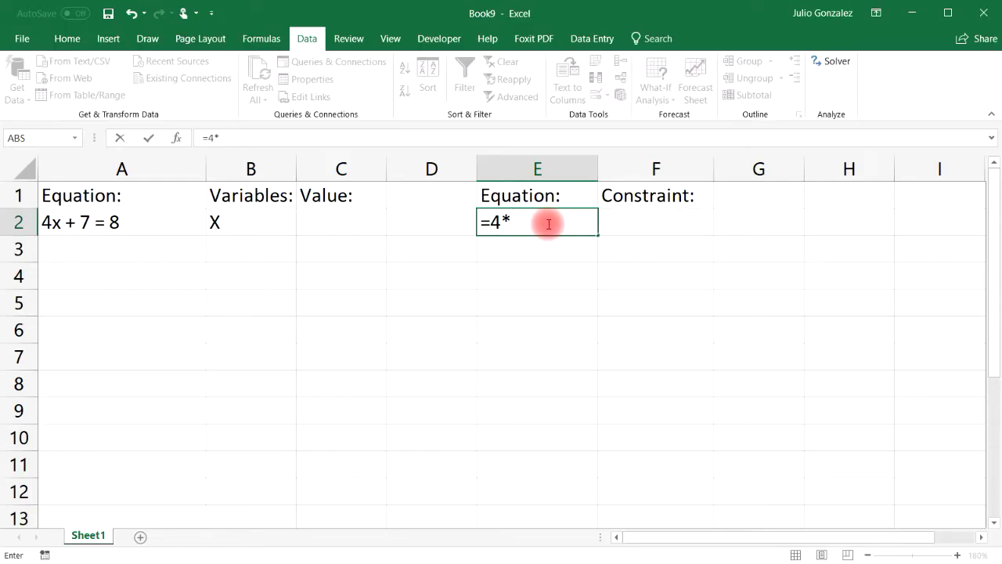
left_click(346, 220)
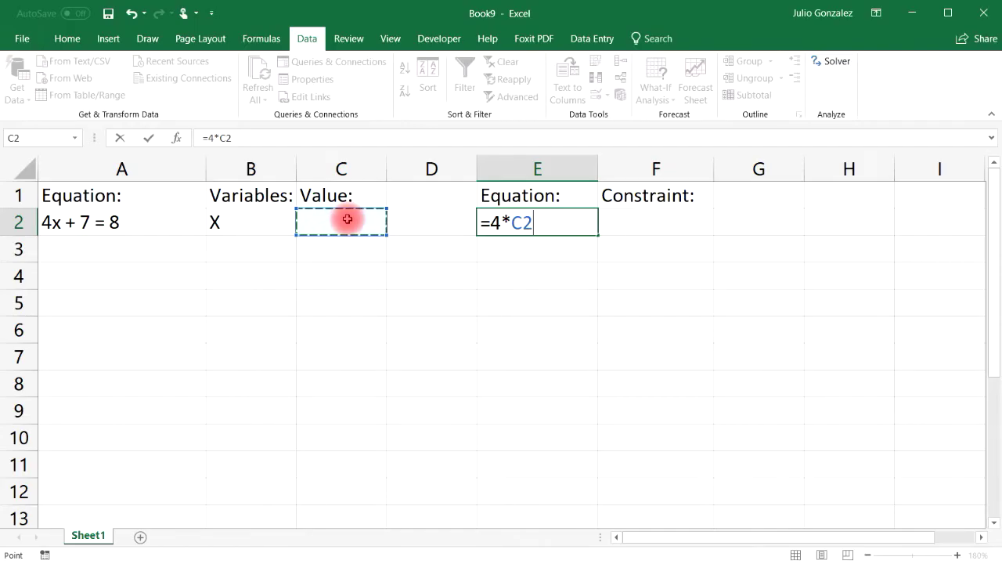
type("+7")
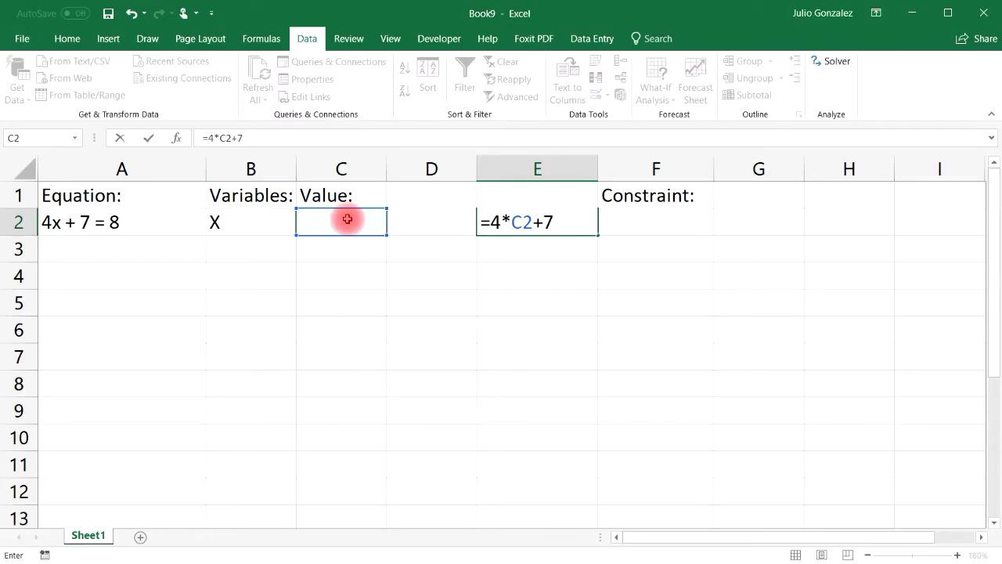
key("Return")
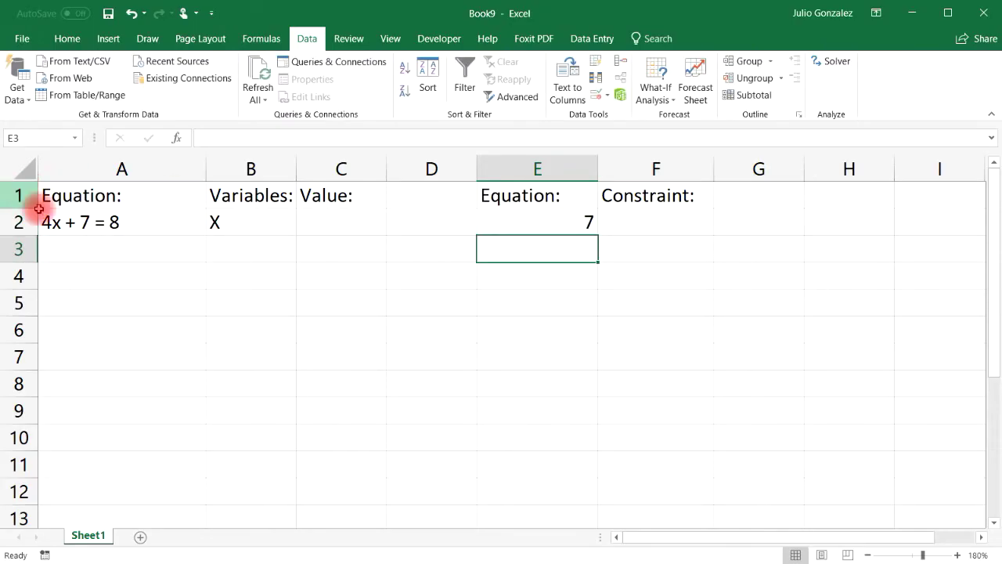
Step: Enter 8, the right side of the equation in A2, as the constraint in cell F2
left_click(74, 222)
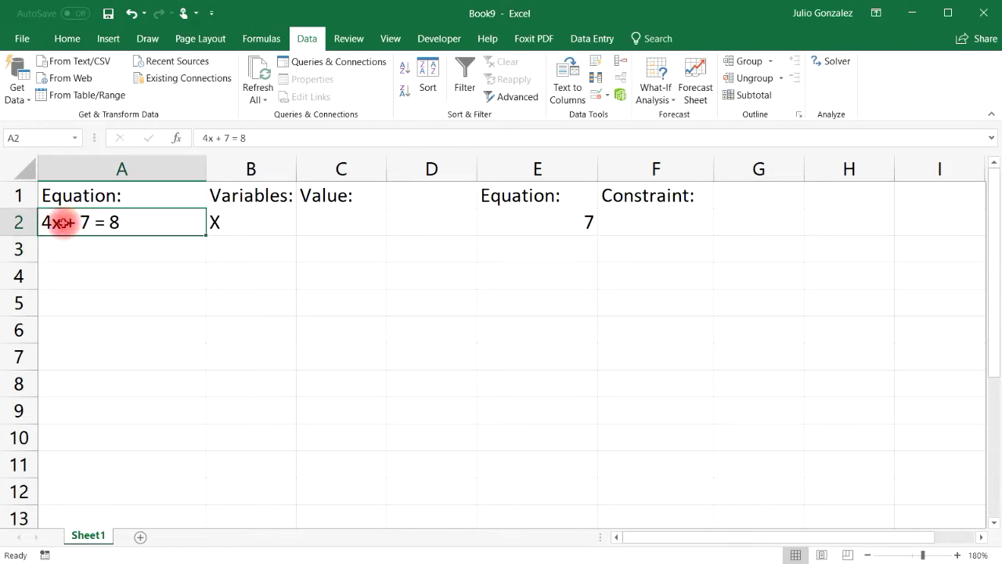
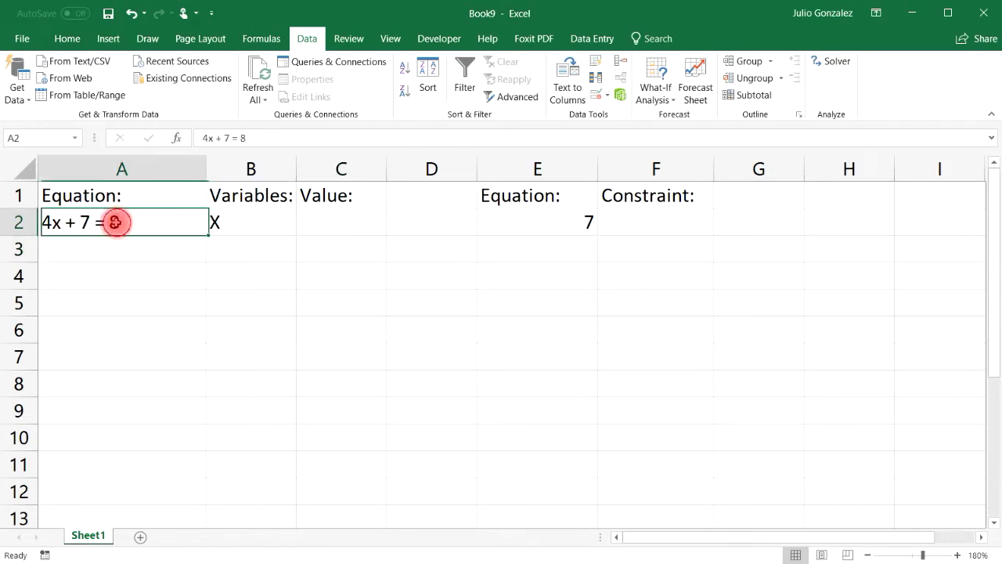
left_click(661, 219)
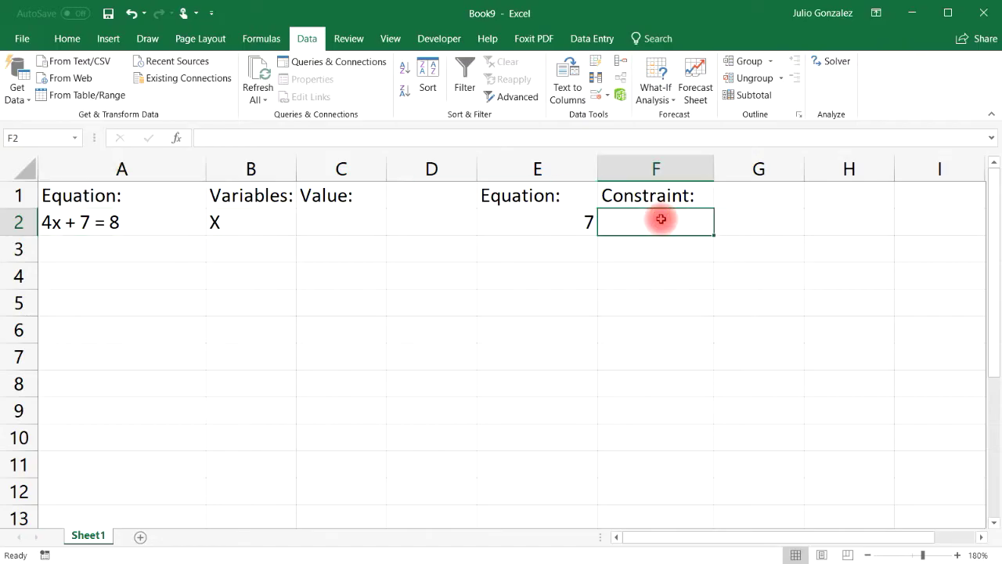
type("9")
key("BackSpace")
type("8")
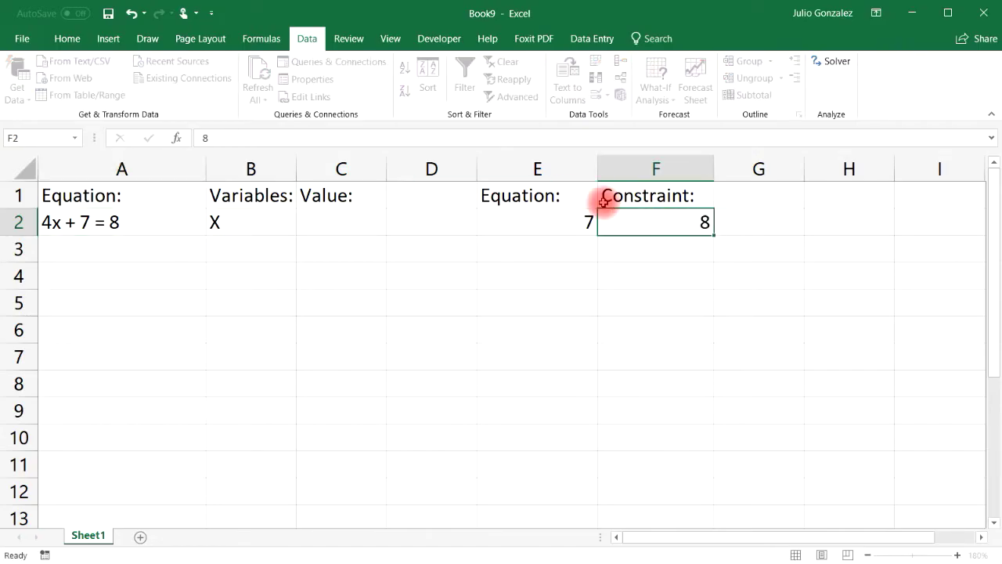
key("Return")
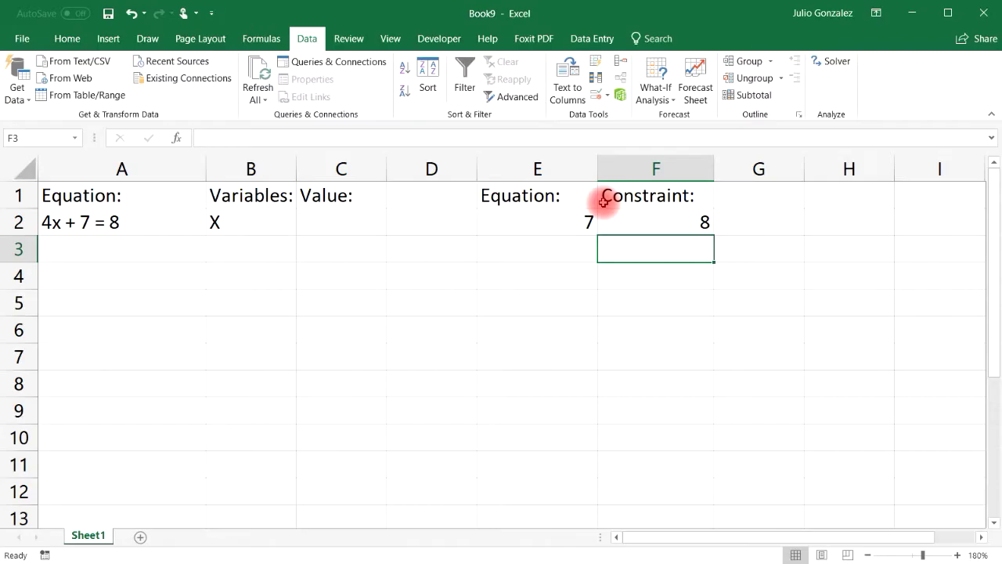
Step: Open Solver and set its objective to cell E2, replacing the default cell reference
left_click(836, 61)
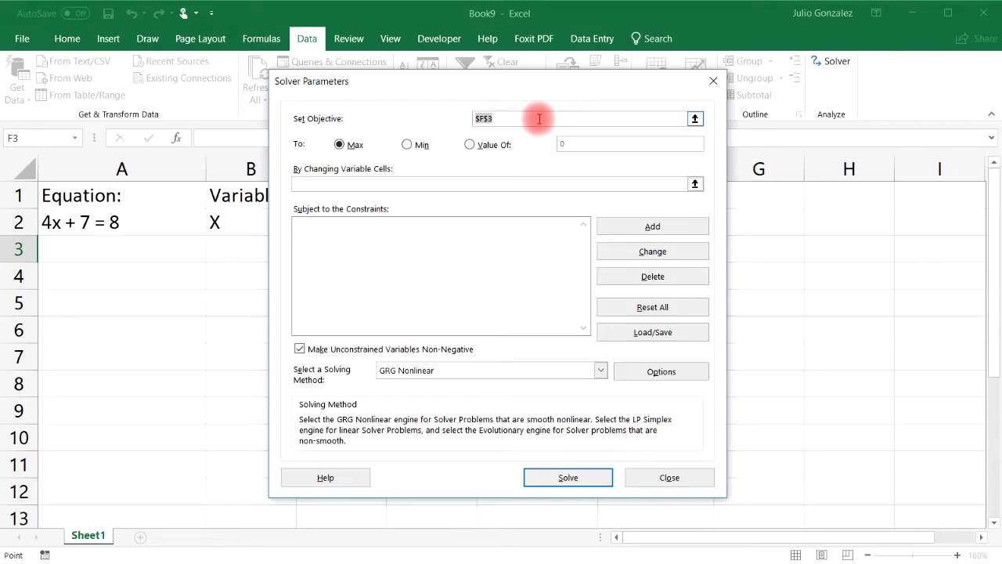
left_click(539, 118)
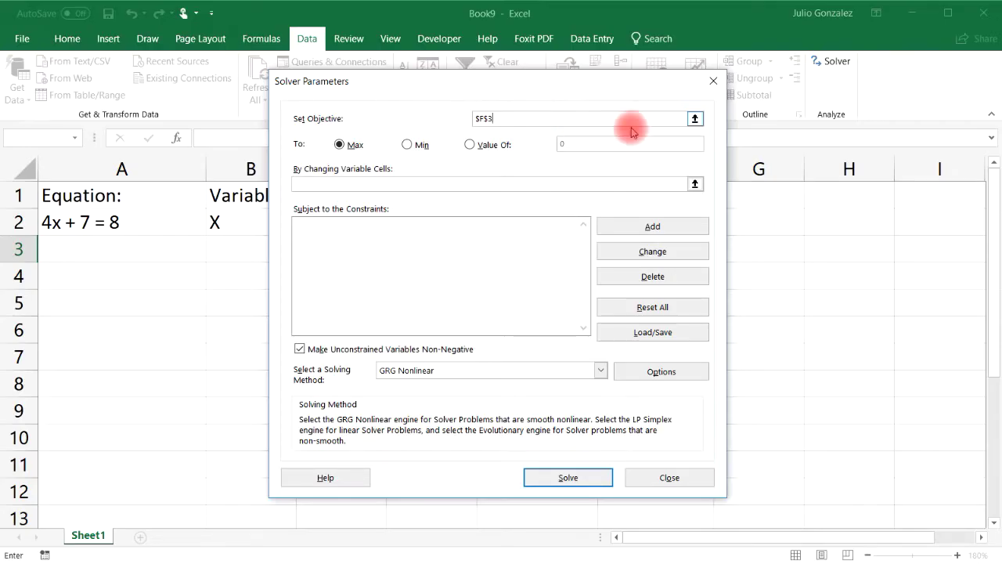
left_click(694, 118)
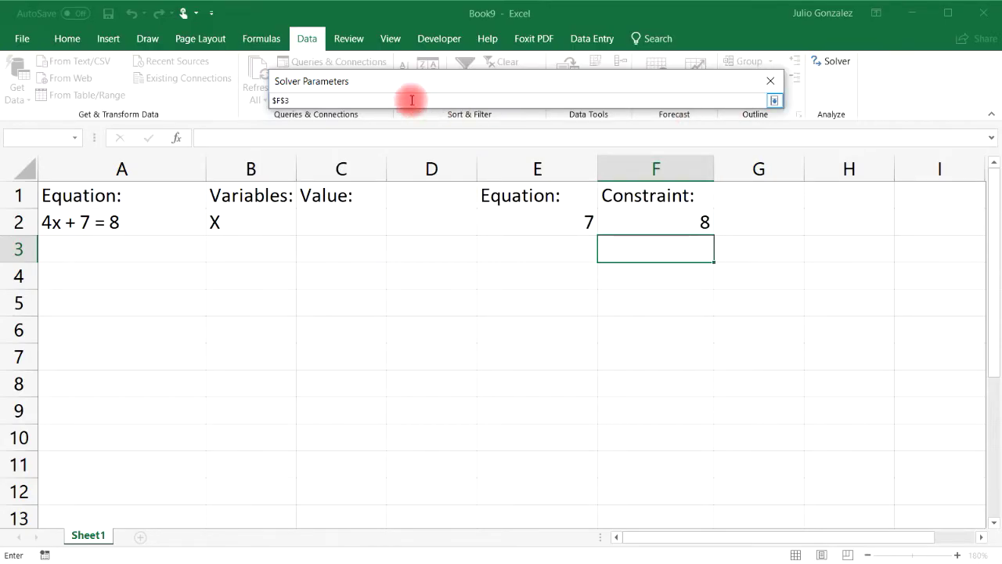
left_click(545, 220)
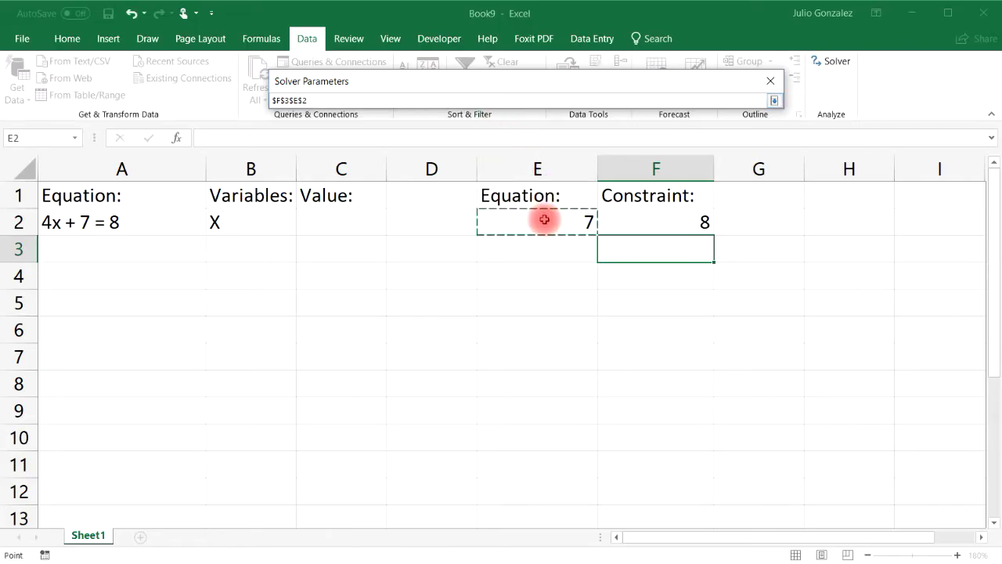
left_click(310, 114)
left_click_drag(309, 114, 270, 100)
key("BackSpace")
left_click(553, 221)
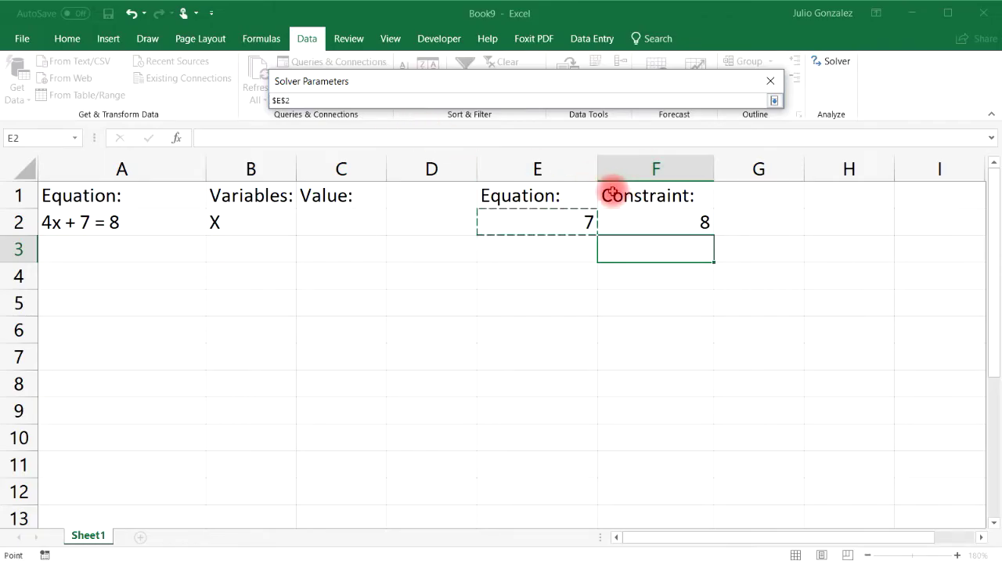
key("Return")
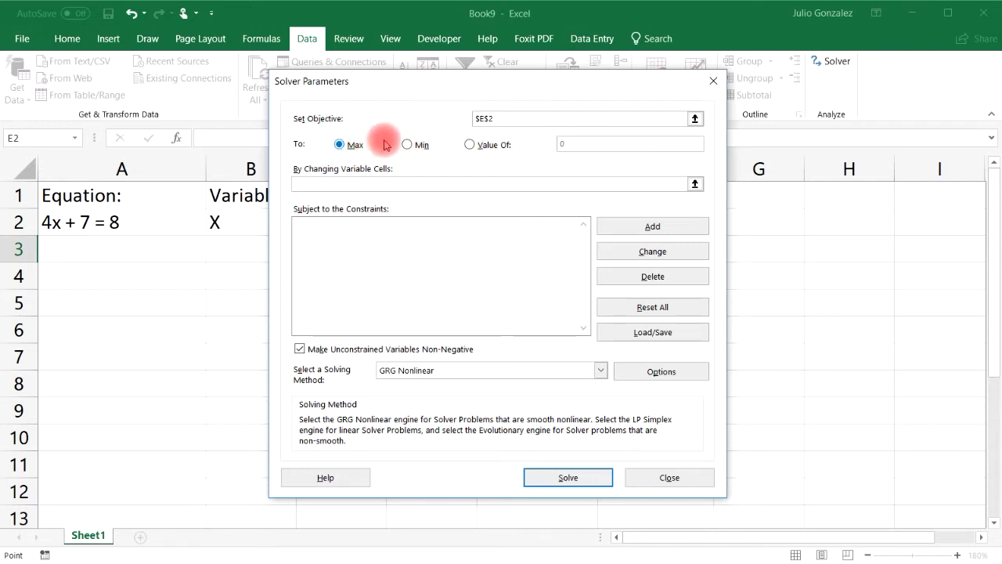
Step: Set the Solver objective to reach a value of 8
left_click(469, 144)
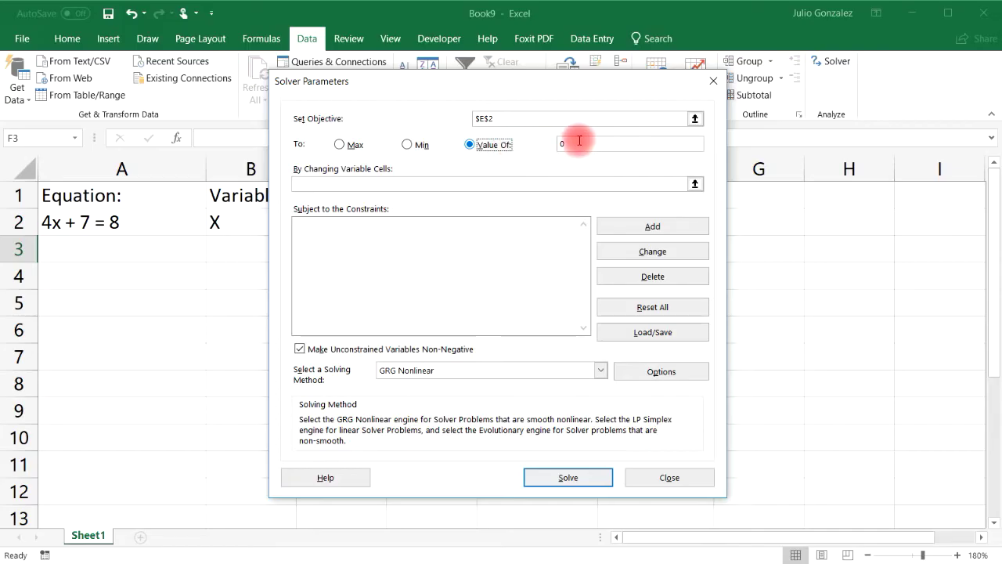
left_click_drag(578, 81, 520, 80)
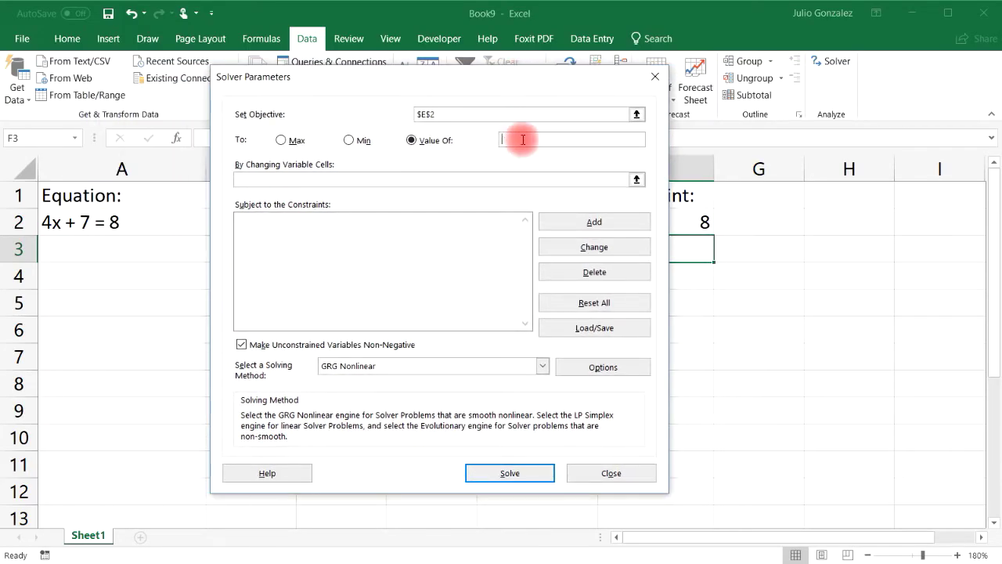
type("8")
left_click_drag(537, 78, 472, 73)
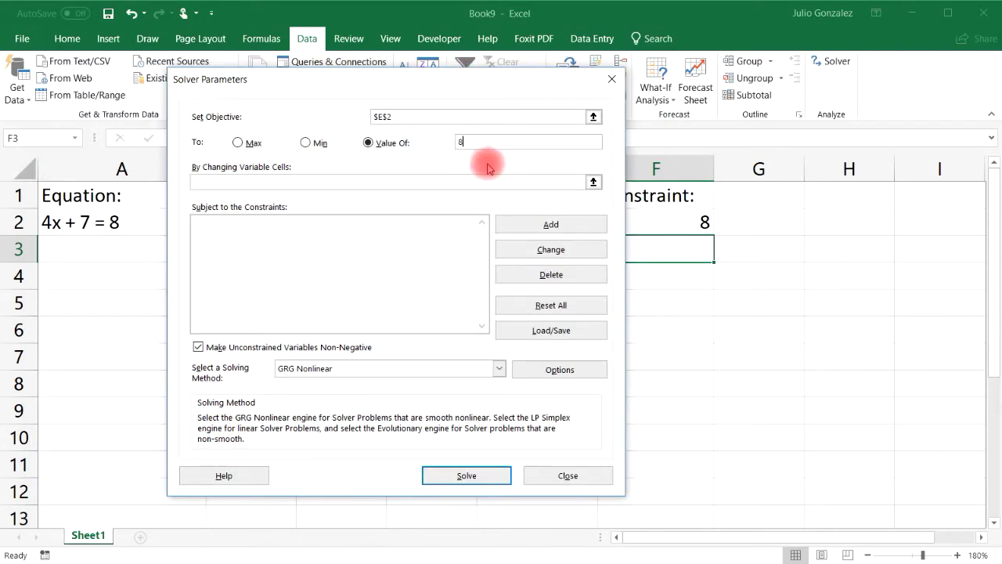
Step: Specify cell C2, the value of X, as the Solver's changing variable cell
left_click(387, 181)
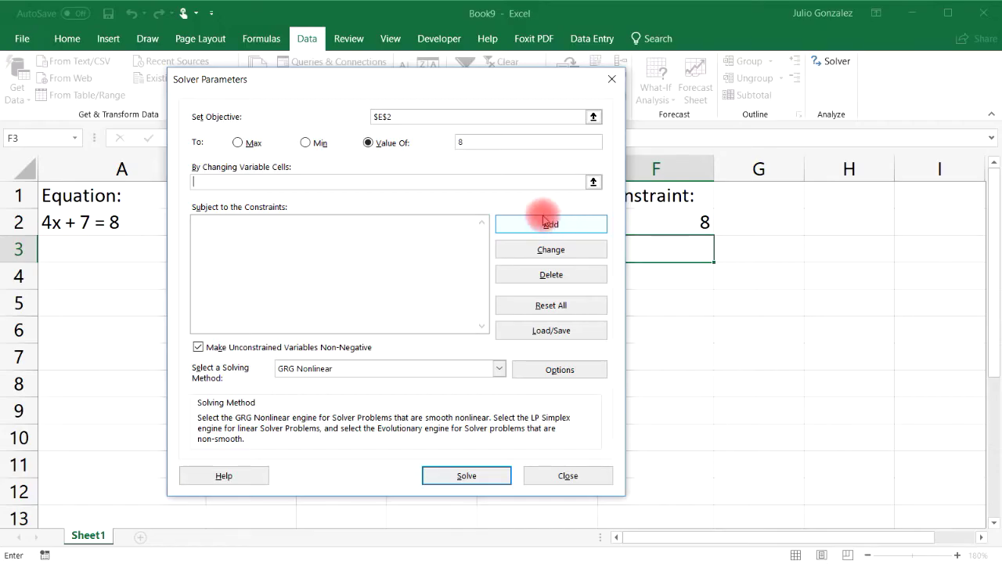
left_click(503, 143)
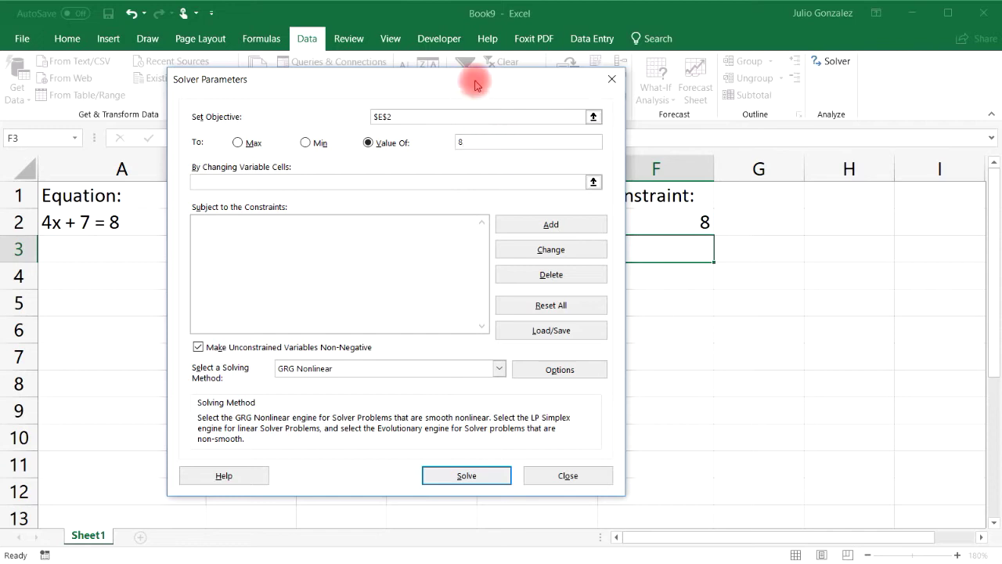
left_click_drag(473, 78, 609, 103)
left_click(465, 207)
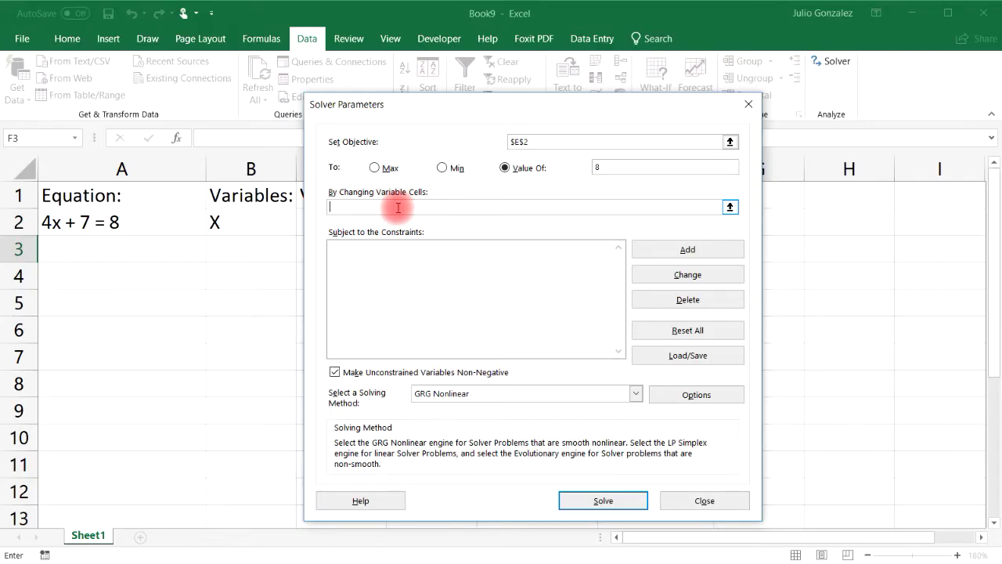
left_click(730, 207)
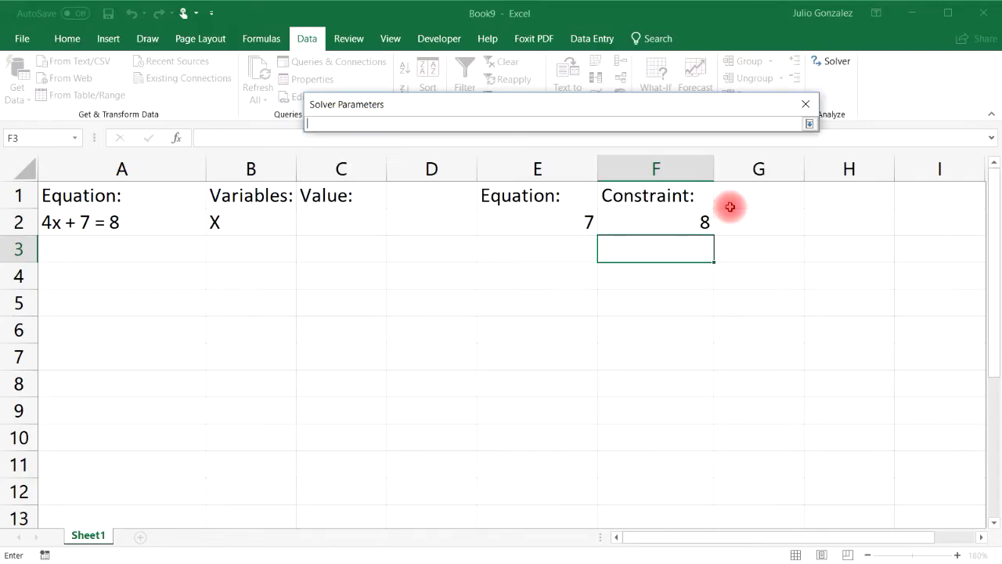
left_click(352, 217)
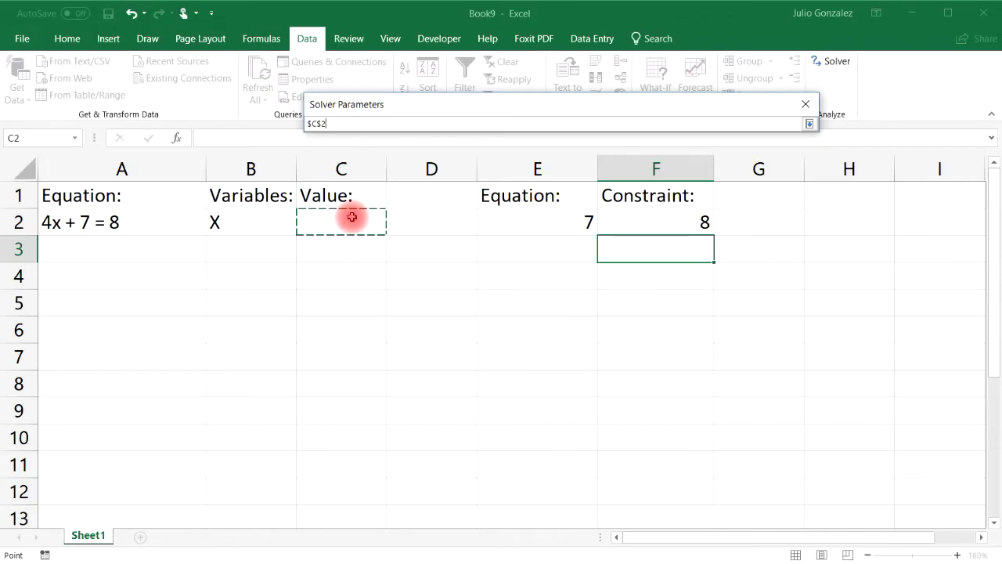
key("Return")
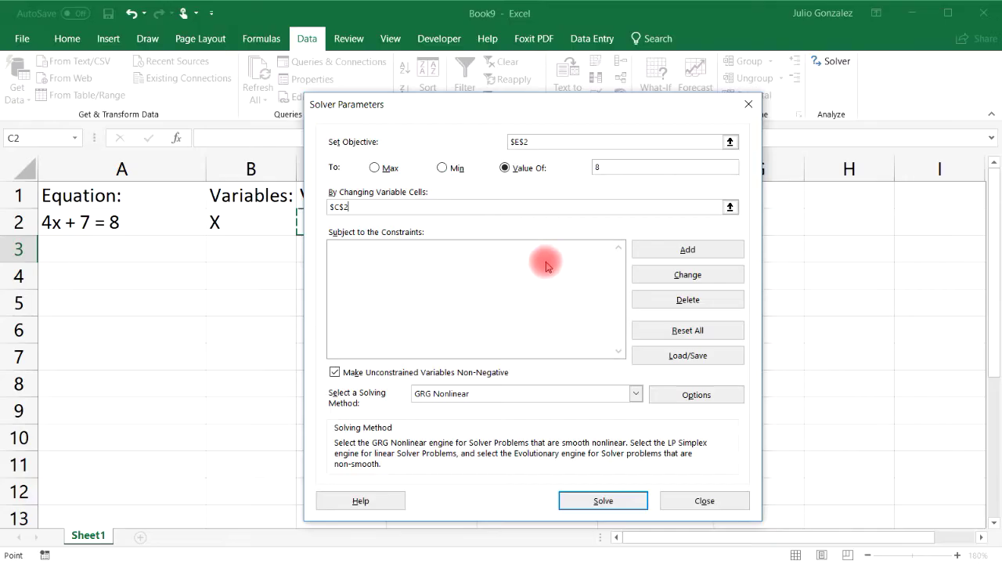
Step: Run Solver, keep its solution, and select the solved X value in cell C2
left_click(613, 501)
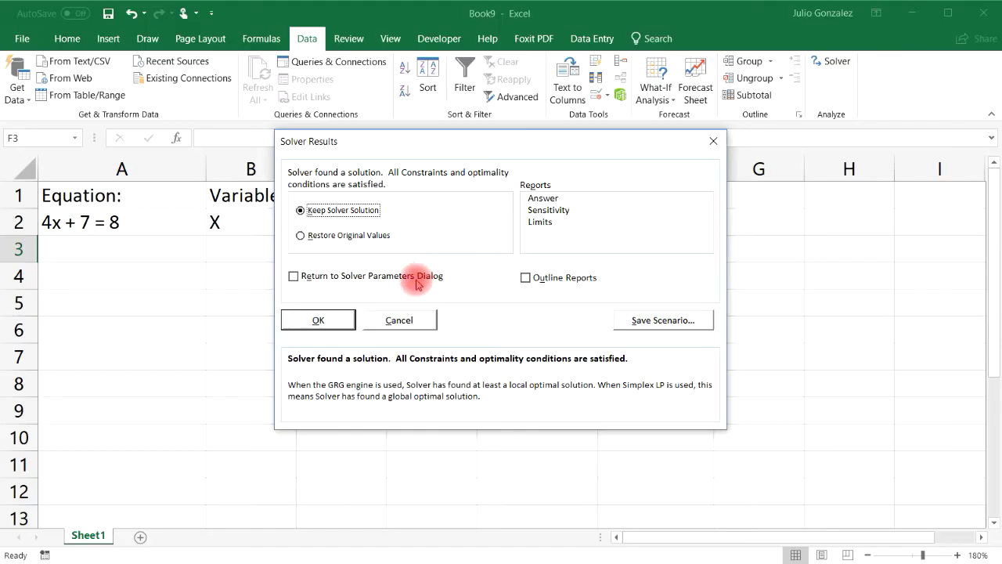
left_click(320, 319)
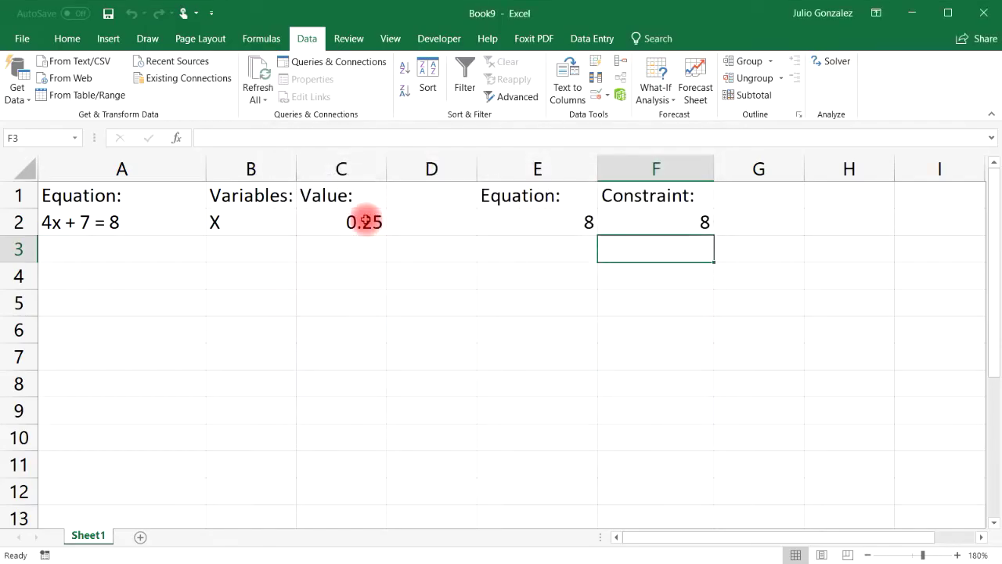
left_click(376, 223)
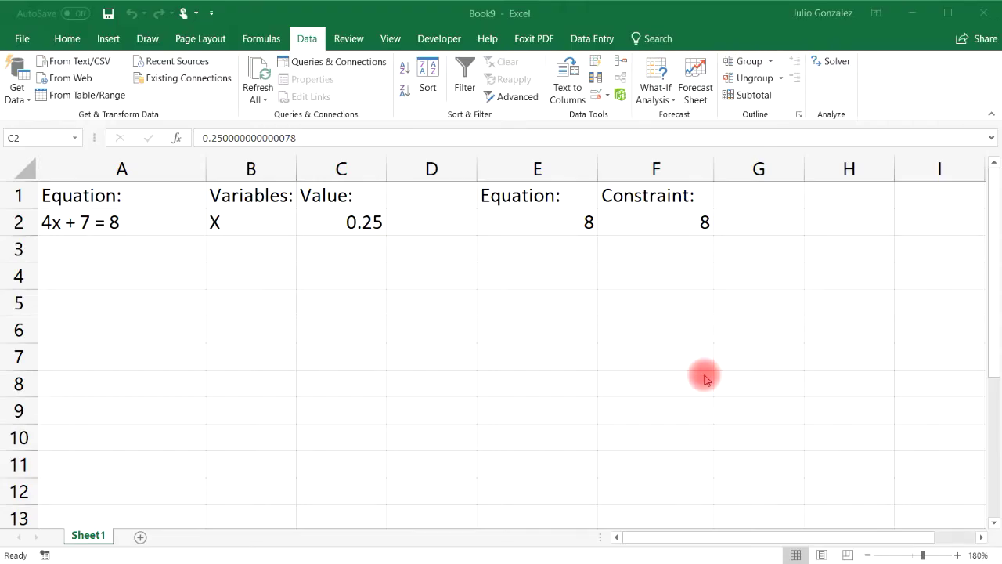
Step: Replace the equation in A2 with "2x + 3y = 22" and enter "5x - 2y = 17" in A3
left_click(116, 222)
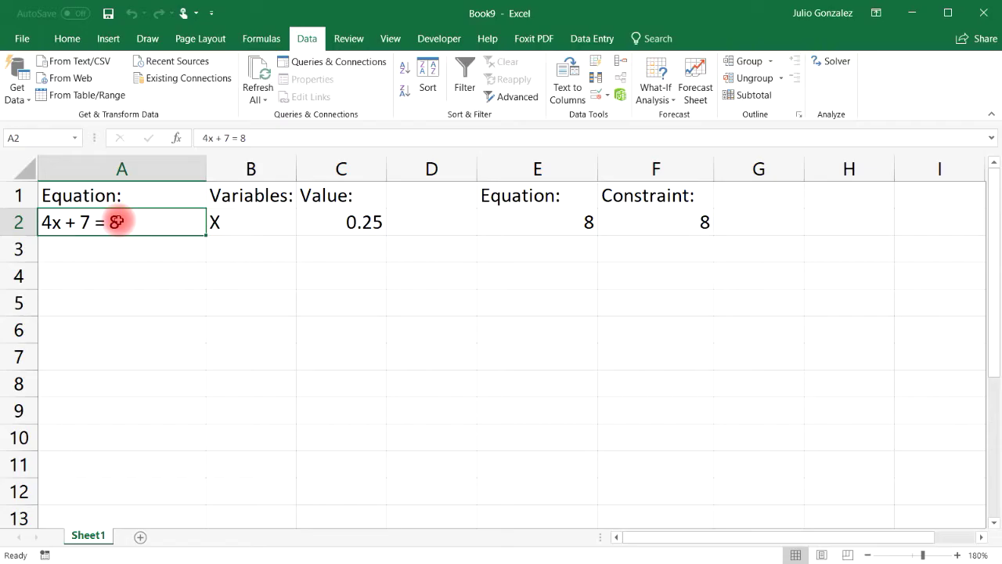
type("2x + 3y ")
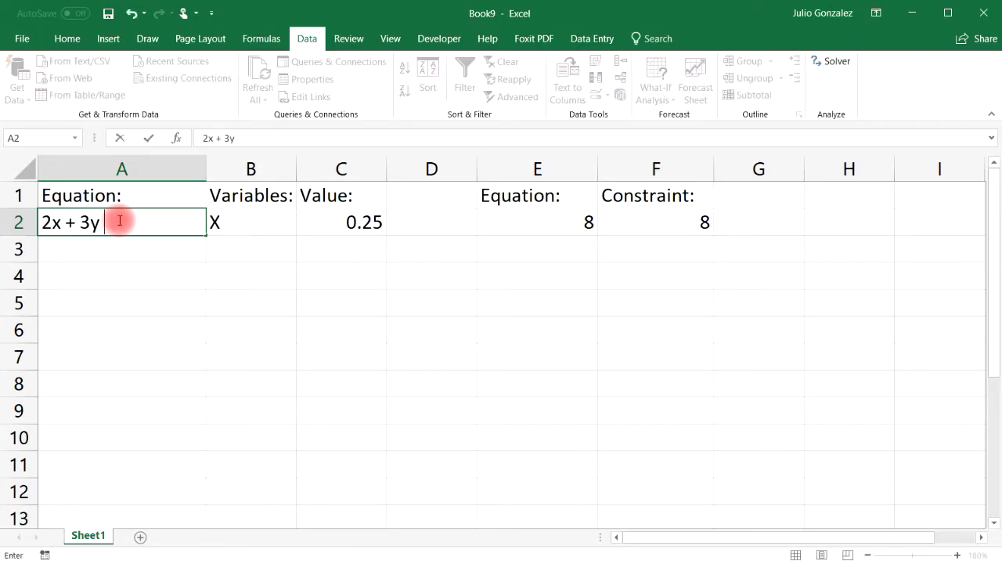
type("= 22")
key("Return")
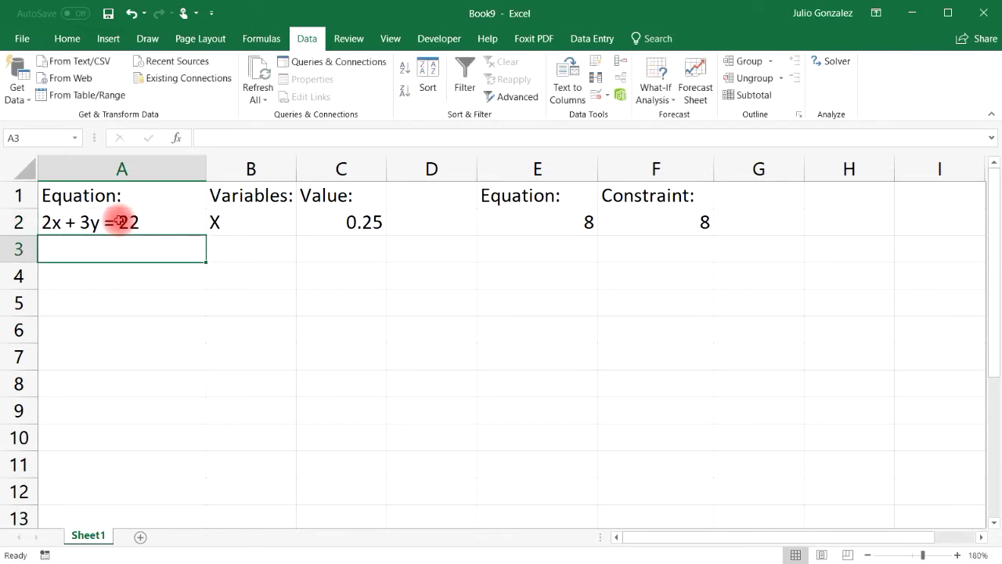
type("5x - ")
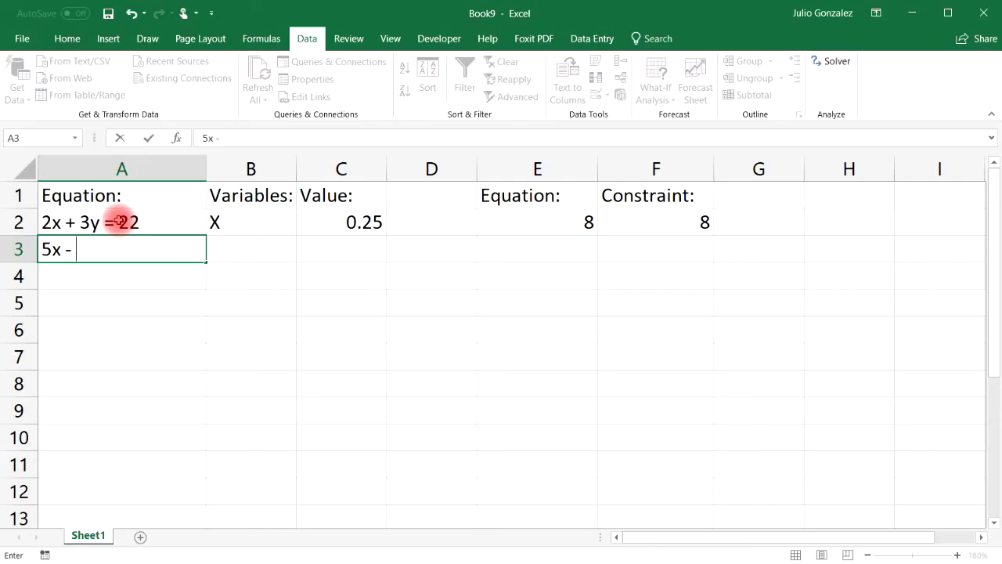
type("2y = 17")
key("Return")
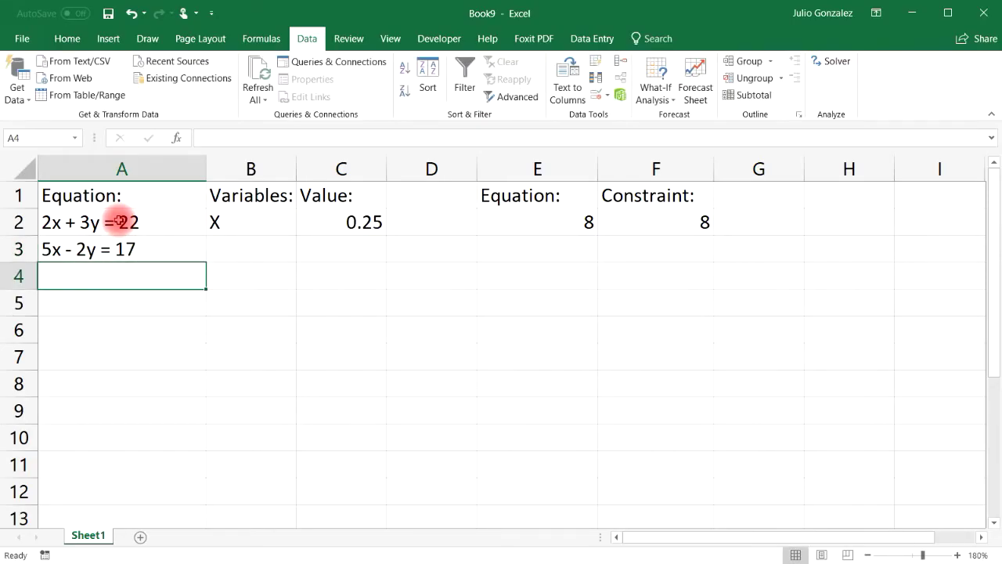
Step: Add the variable Y in cell B3 and clear the old value and constraint from cells C2 and F2
left_click(254, 251)
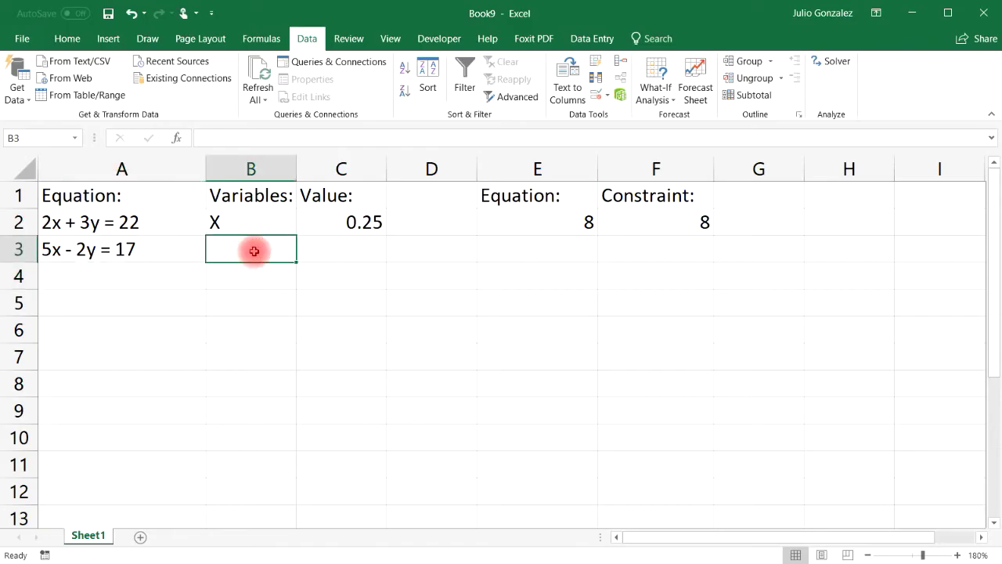
type("Y")
left_click(347, 216)
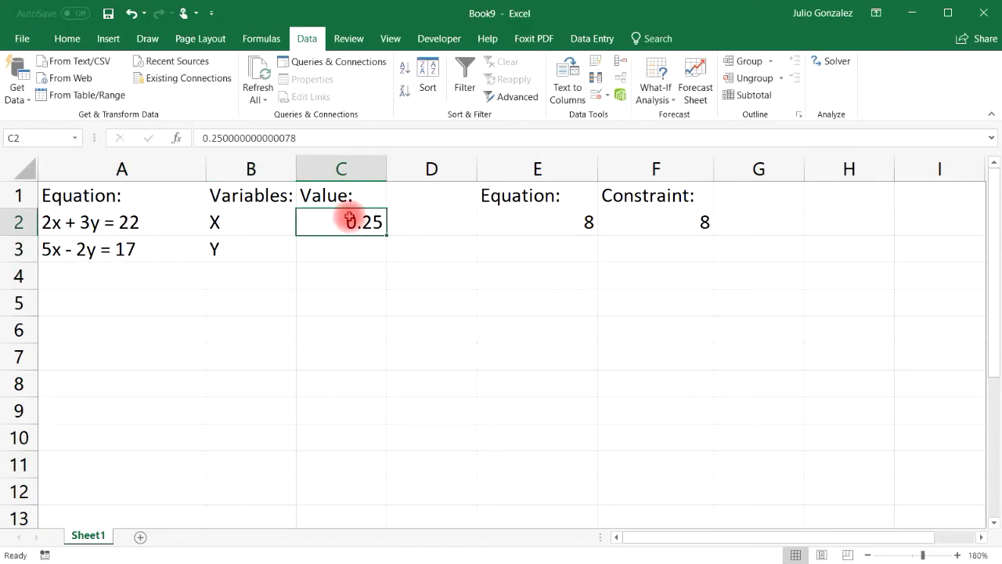
key("Delete")
left_click(662, 215)
key("Delete")
Step: Replace the formula in cell E2 with =2*C2+3*C3 for the left side of the first equation
left_click(572, 222)
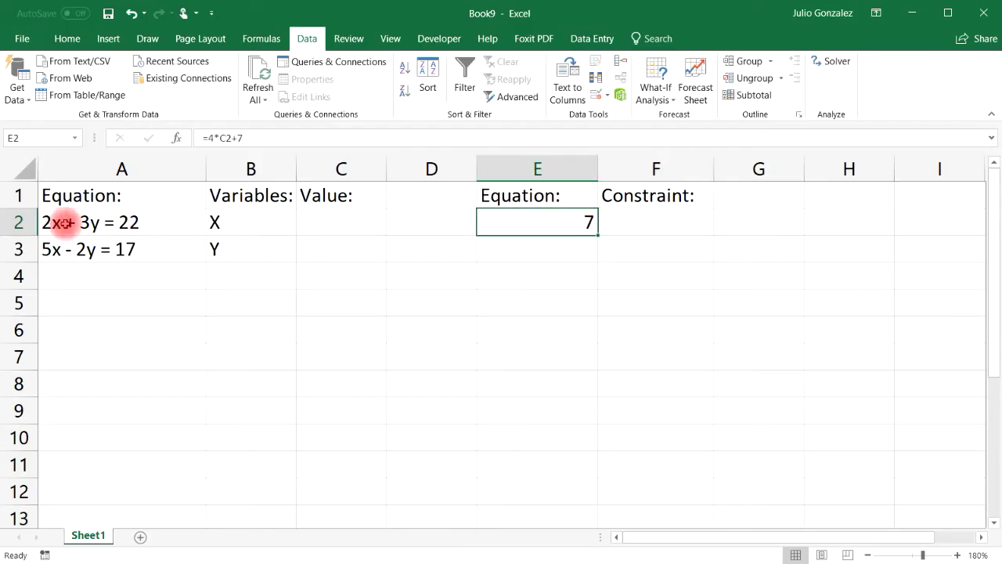
left_click(354, 218)
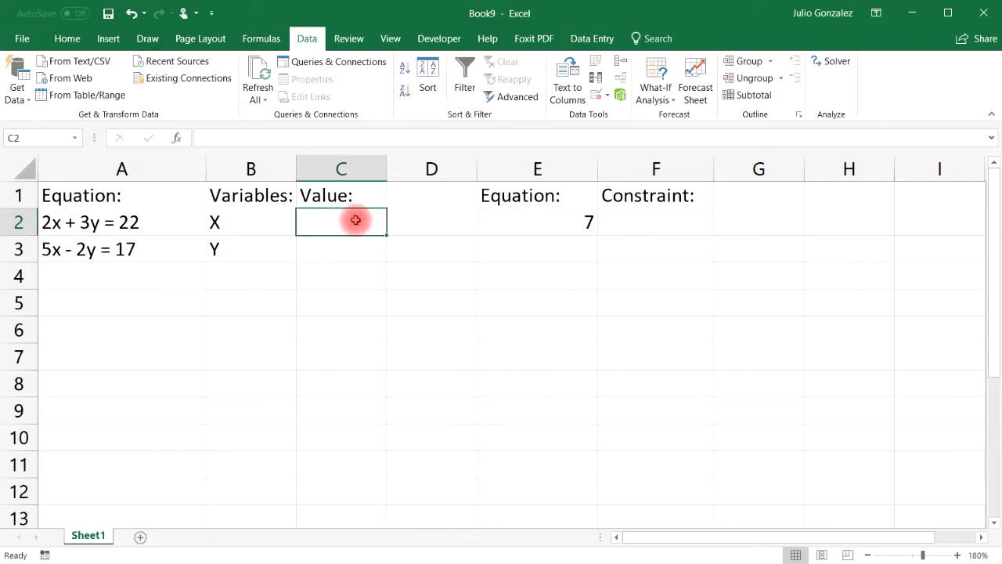
left_click(347, 245)
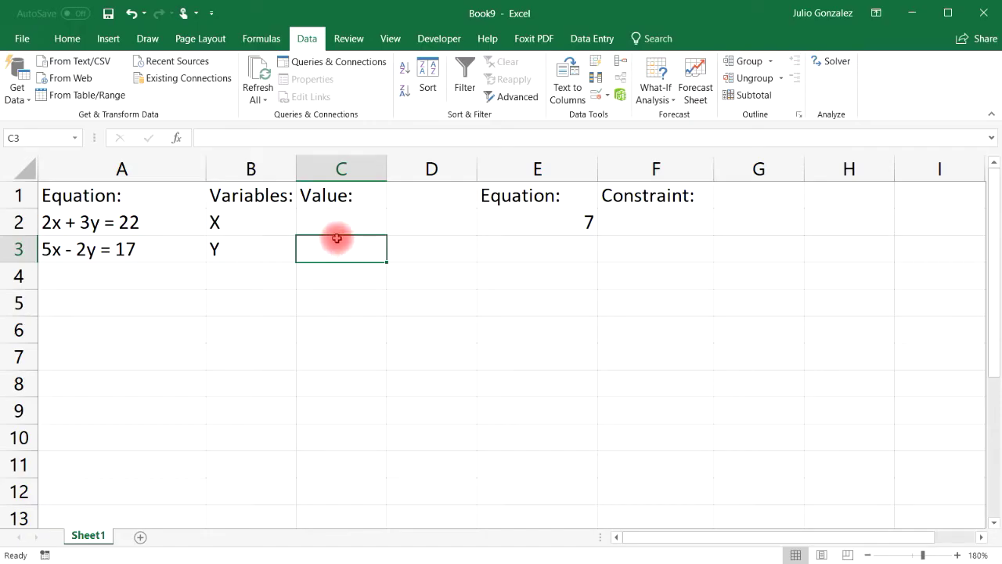
left_click(505, 214)
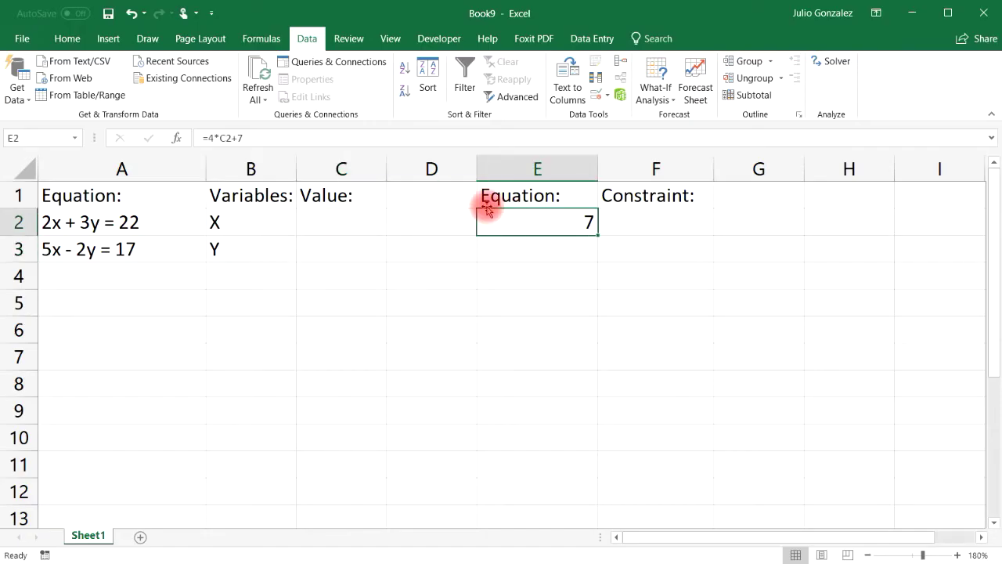
type("=")
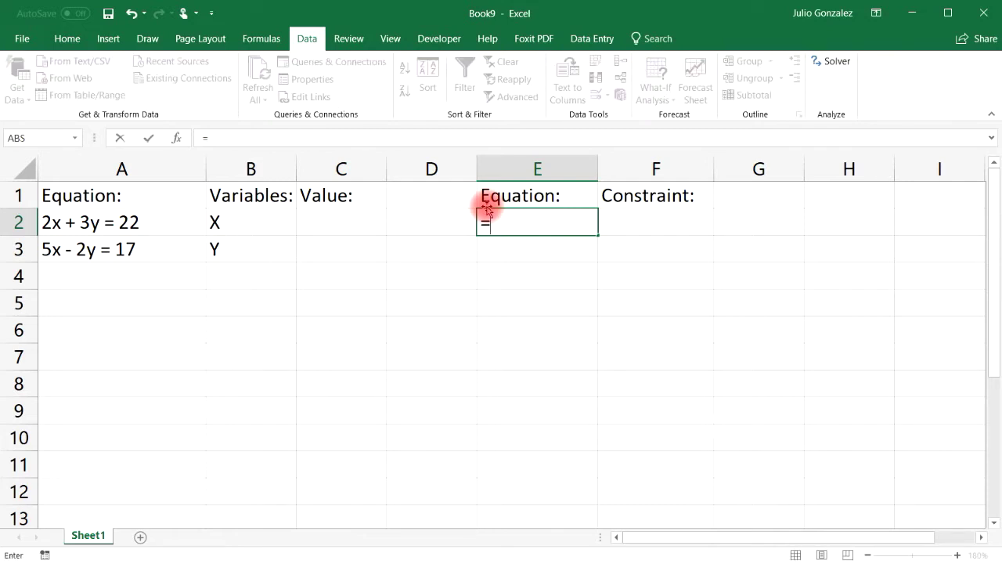
type("2*C2")
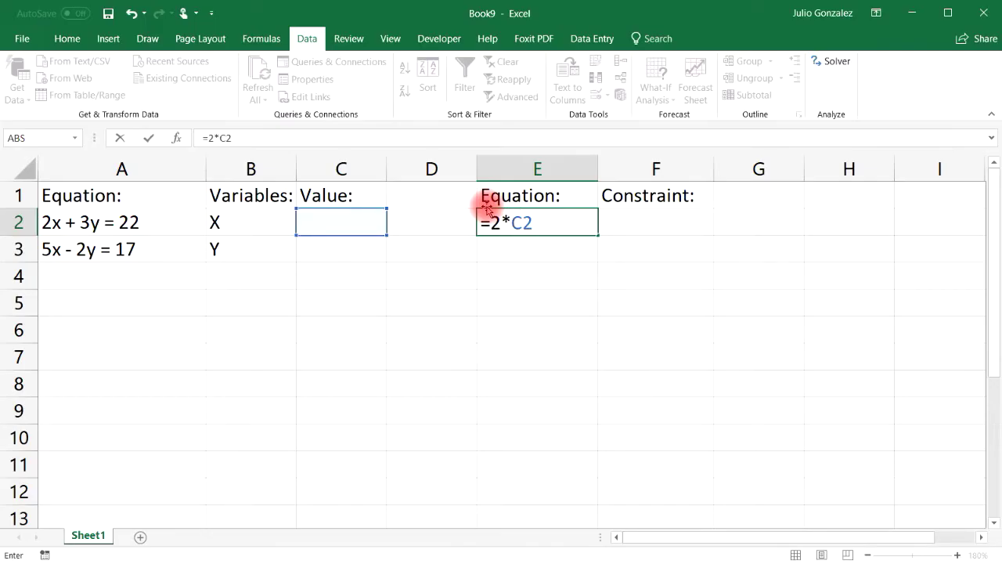
type("+")
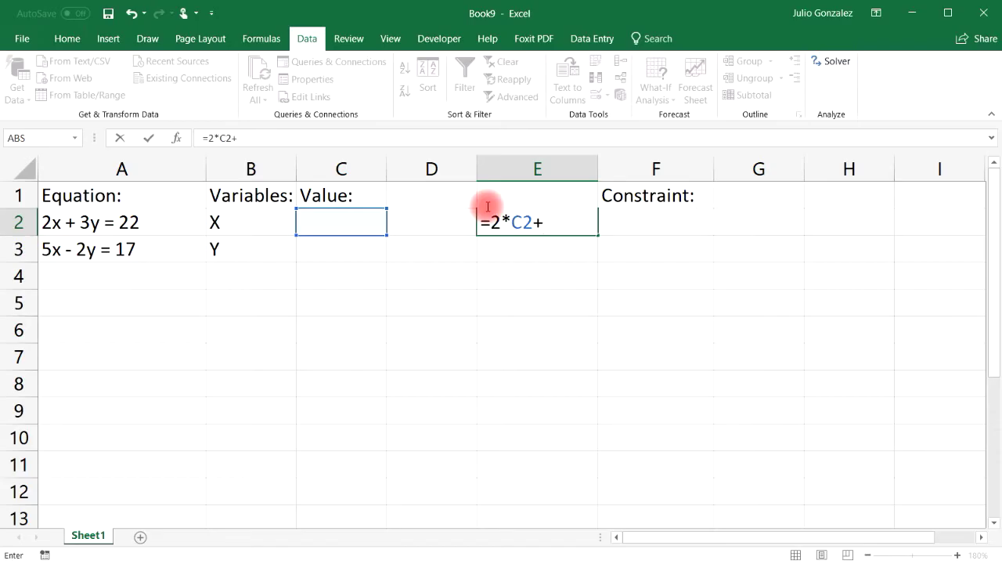
type("3*C3")
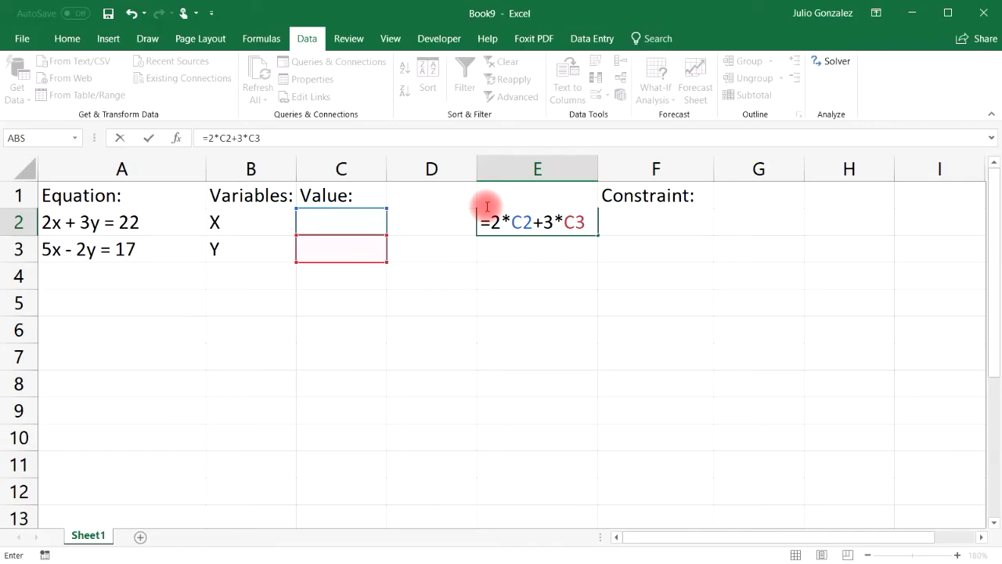
key("Return")
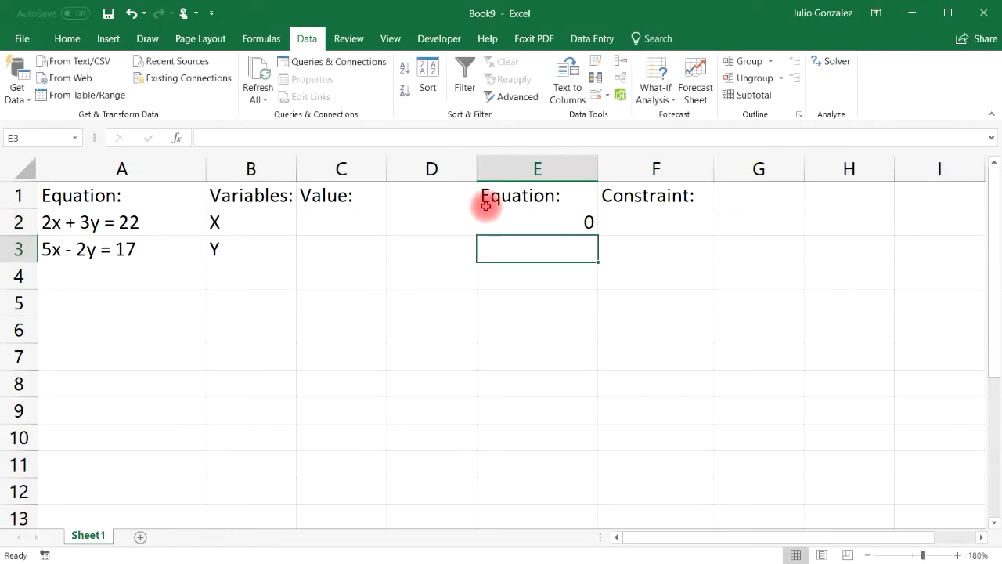
Step: Enter the formula =5*C2-2*C3 in cell E3 for the left side of the second equation
left_click(535, 253)
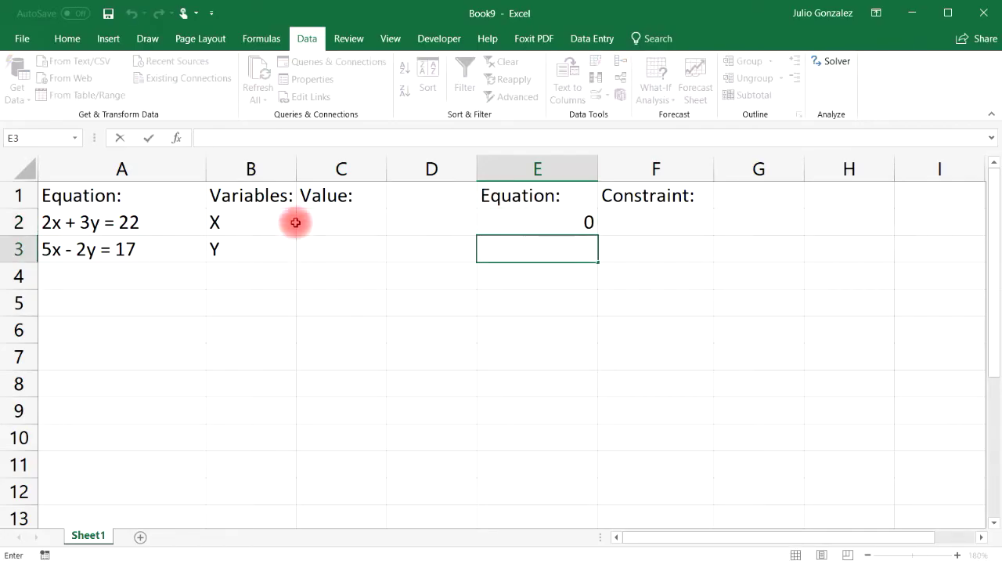
left_click(121, 254)
double_click(551, 255)
type("=5")
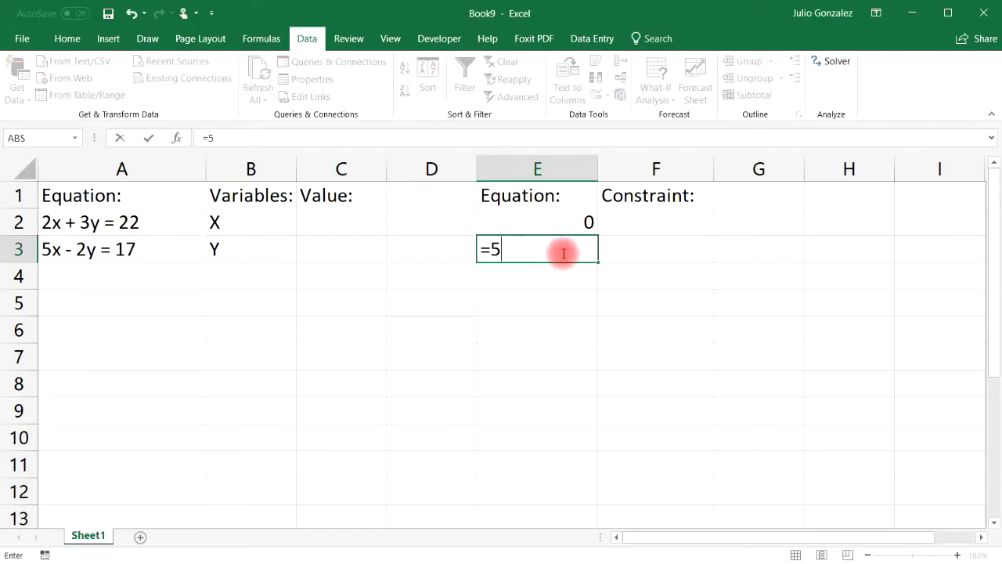
type("*C2+")
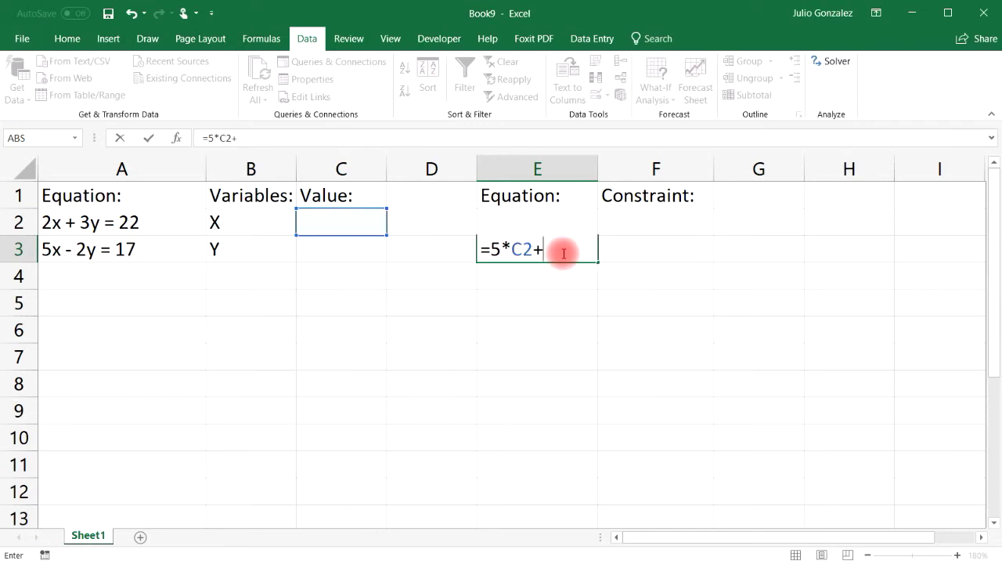
key("BackSpace")
type("-2*C3")
key("Return")
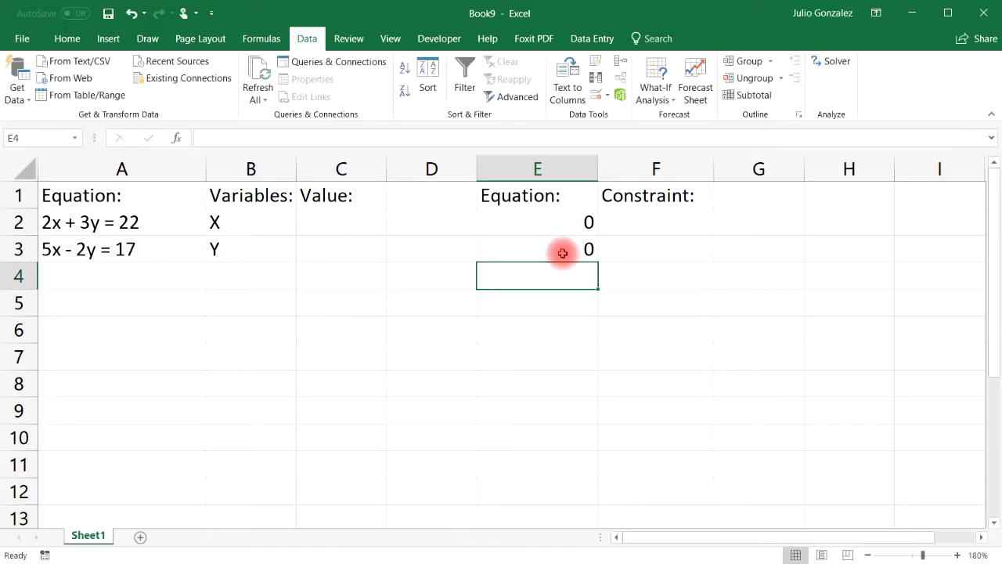
Step: Enter the constraint values 22 in cell F2 and 17 in cell F3
left_click(135, 223)
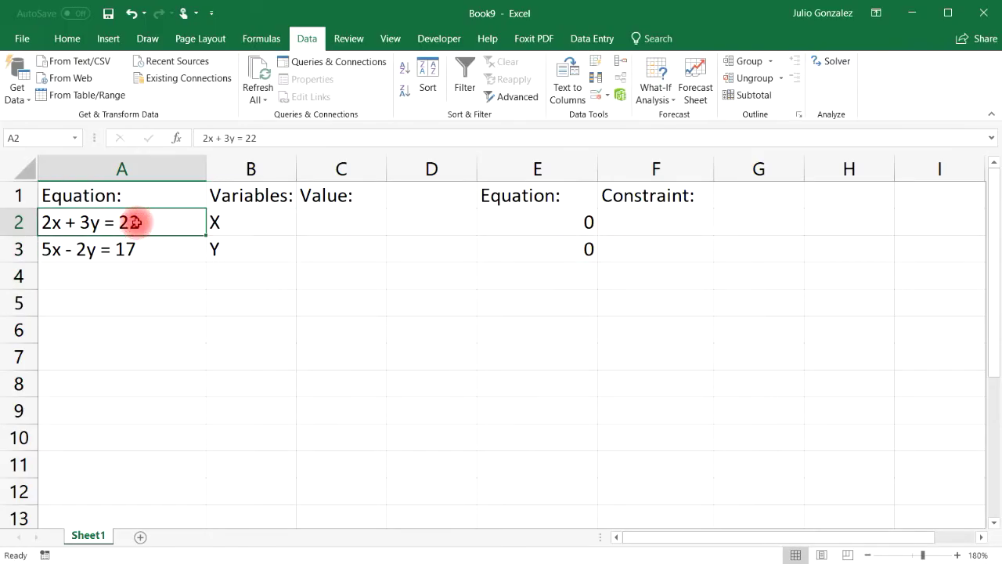
left_click(134, 249)
left_click(674, 224)
type("22")
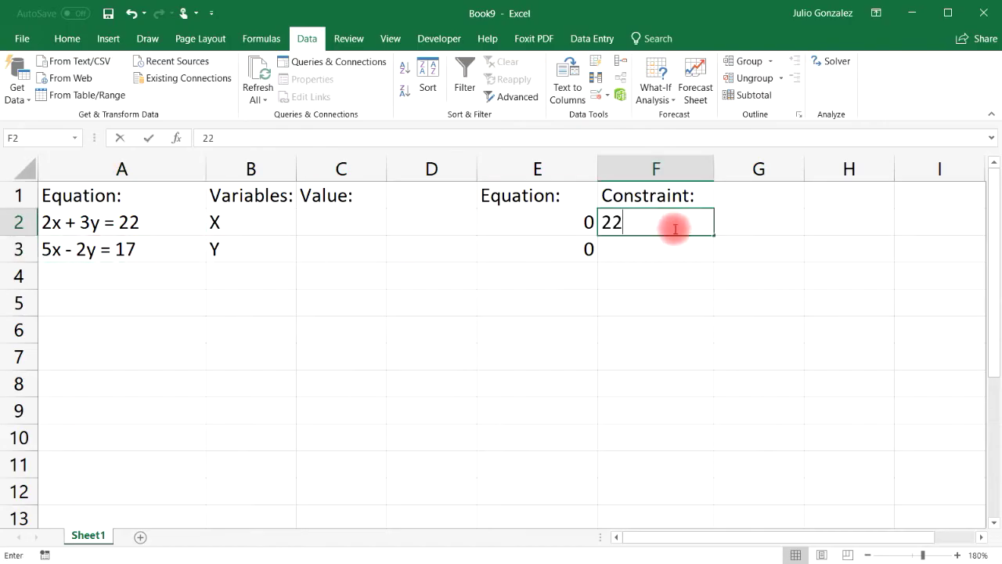
left_click(671, 248)
type("17")
left_click(666, 275)
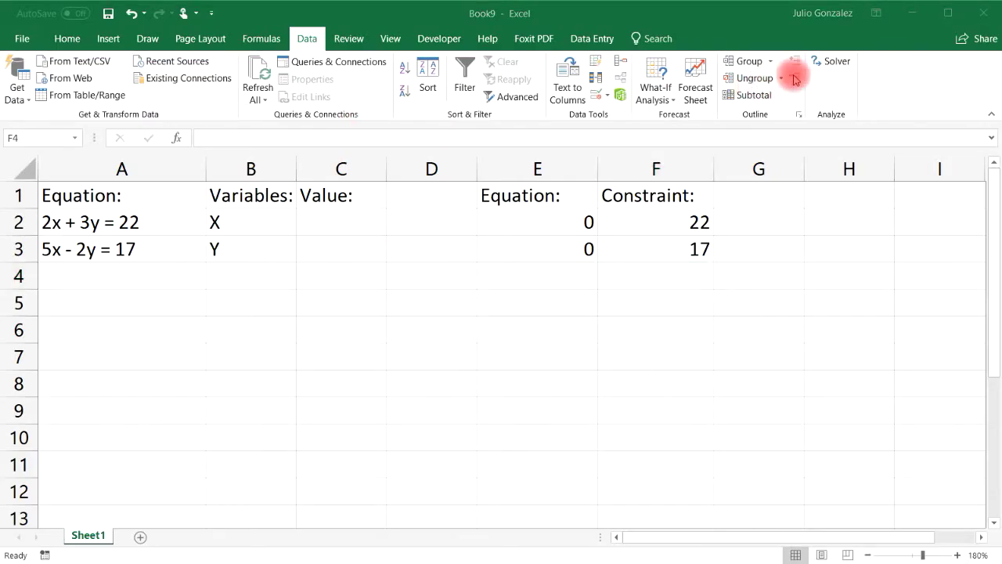
Step: Open Solver and set the target value for objective cell E2 to 22
left_click(833, 63)
left_click(835, 63)
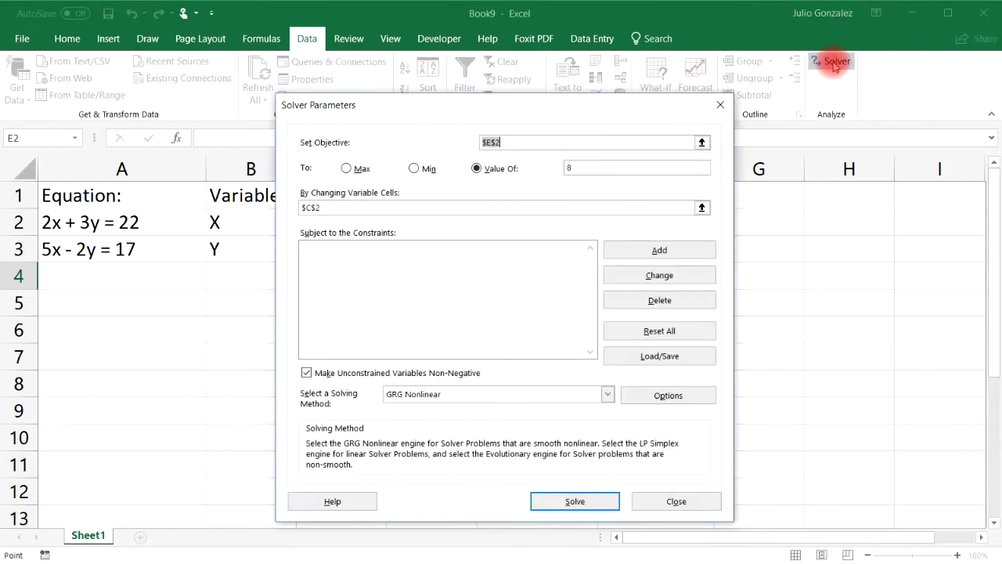
left_click(532, 138)
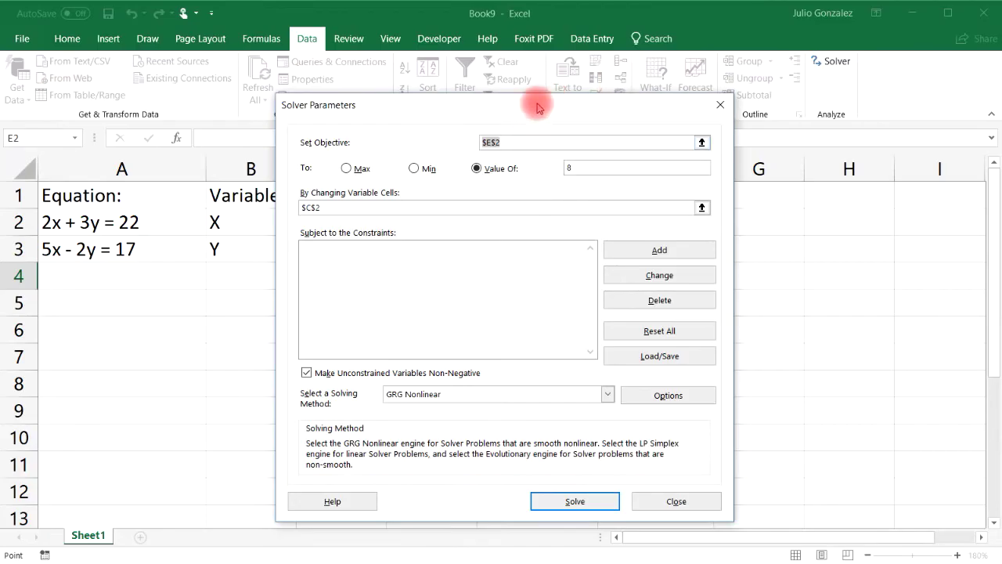
left_click_drag(537, 101, 625, 274)
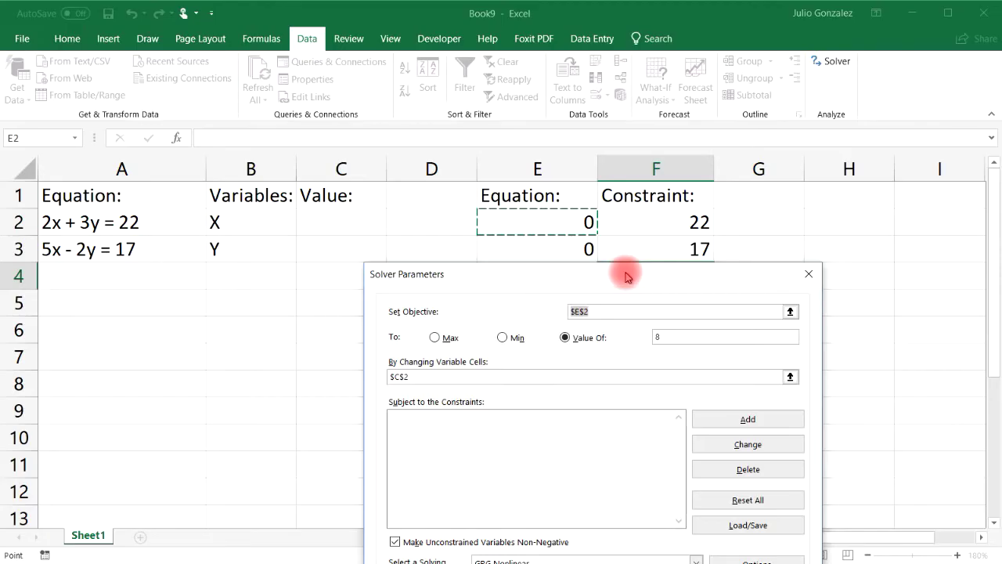
left_click(586, 310)
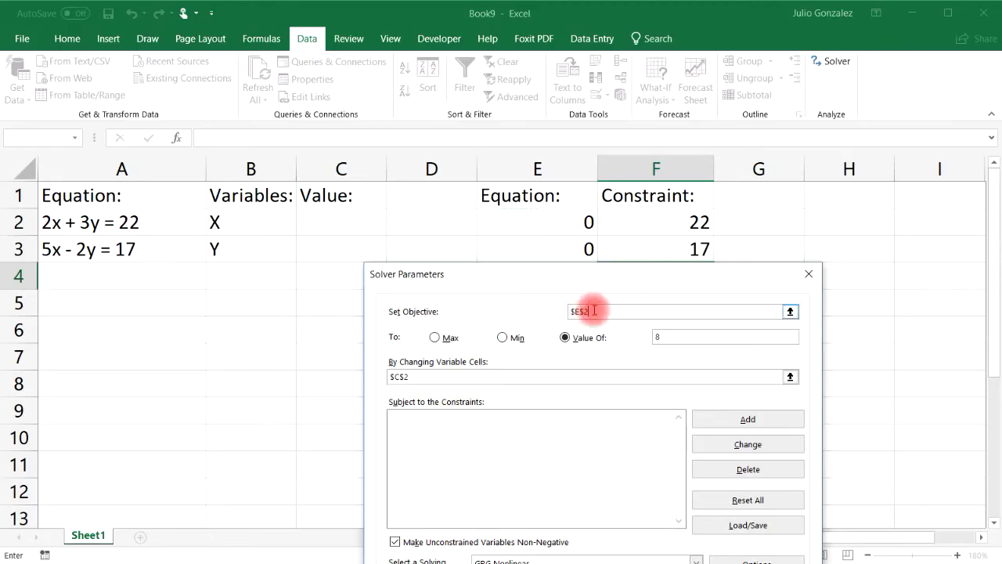
left_click_drag(611, 279, 535, 165)
left_click(604, 224)
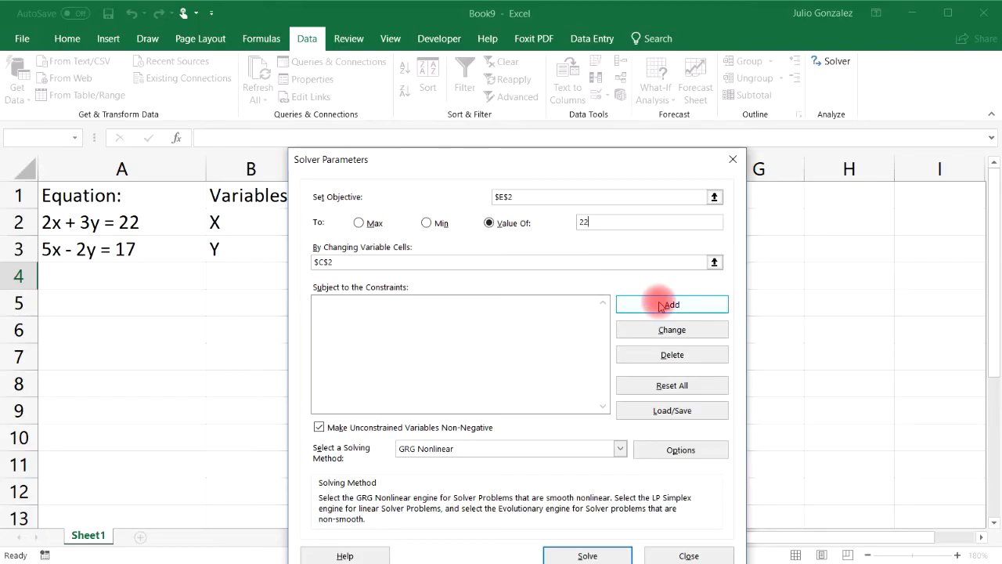
Step: Add a Solver constraint requiring cell E3 to equal cell F3
left_click(659, 305)
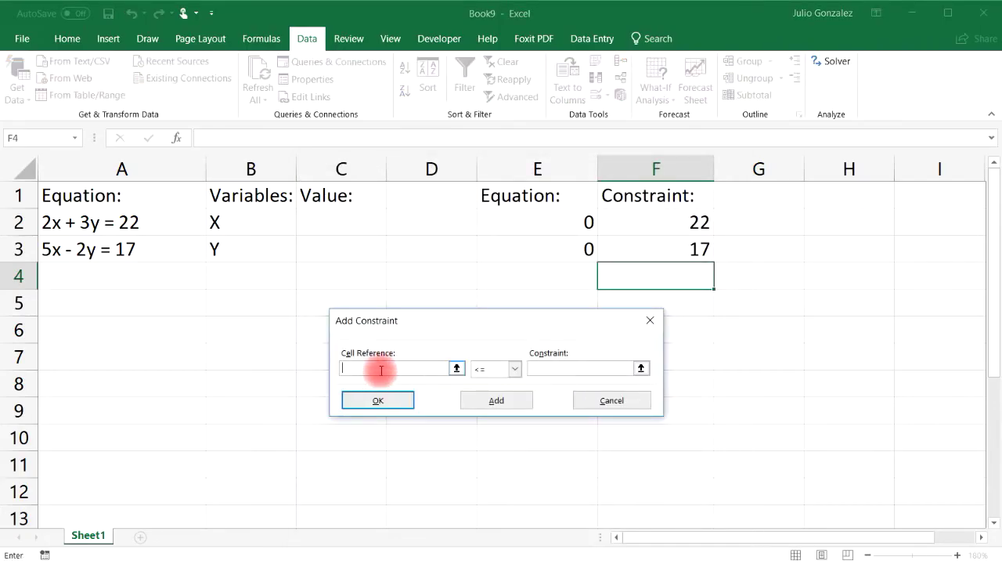
left_click(571, 250)
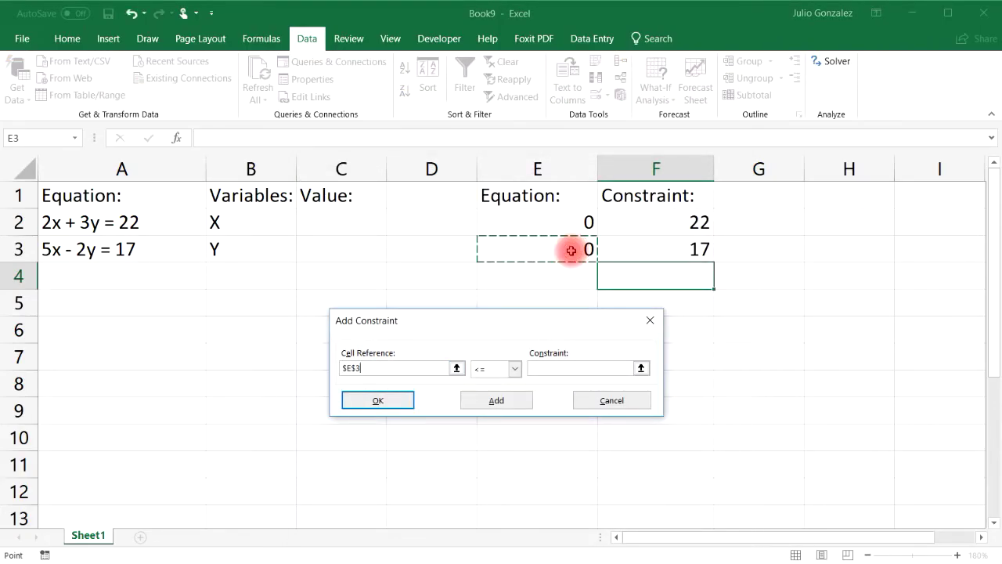
left_click(515, 369)
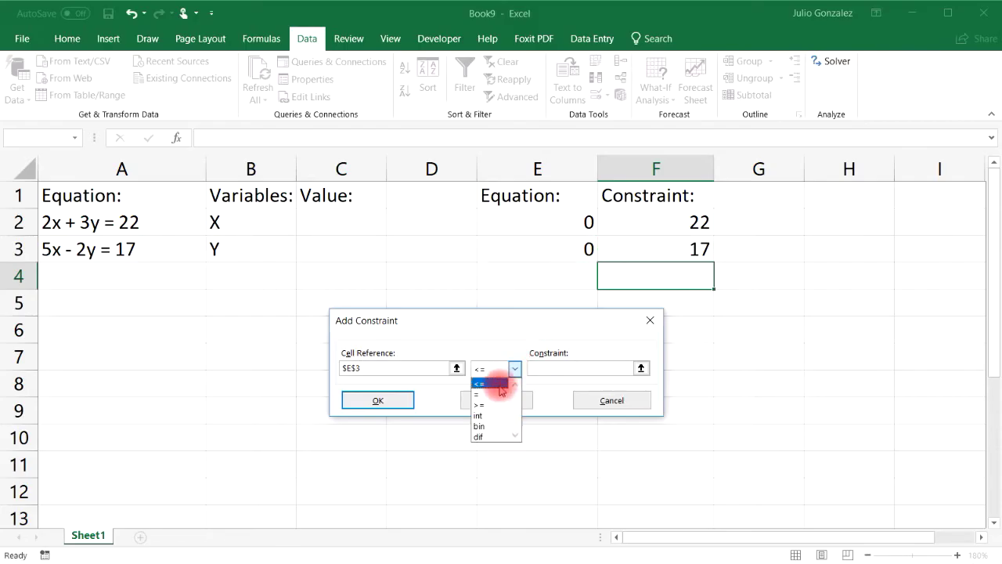
left_click(489, 394)
left_click(544, 371)
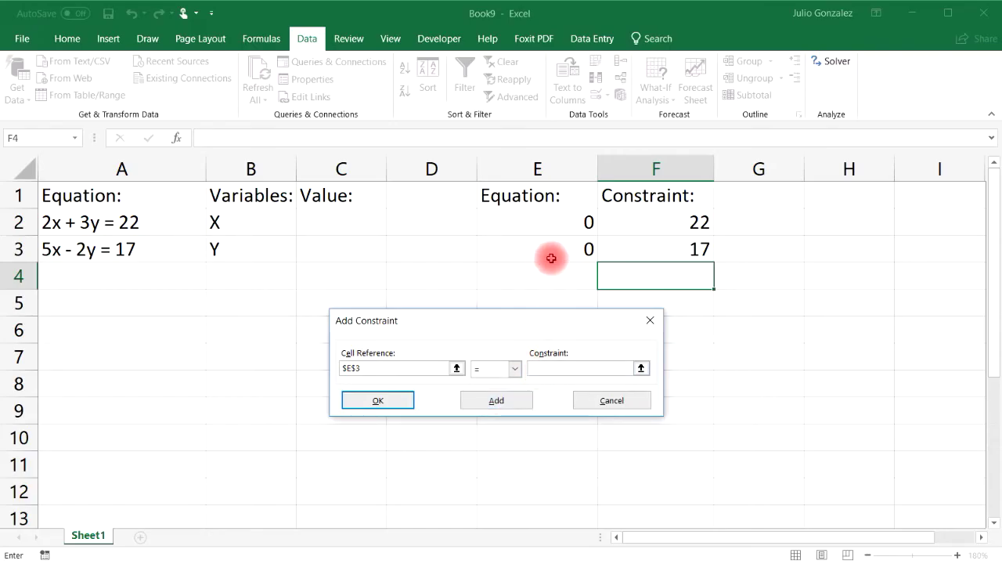
left_click(671, 255)
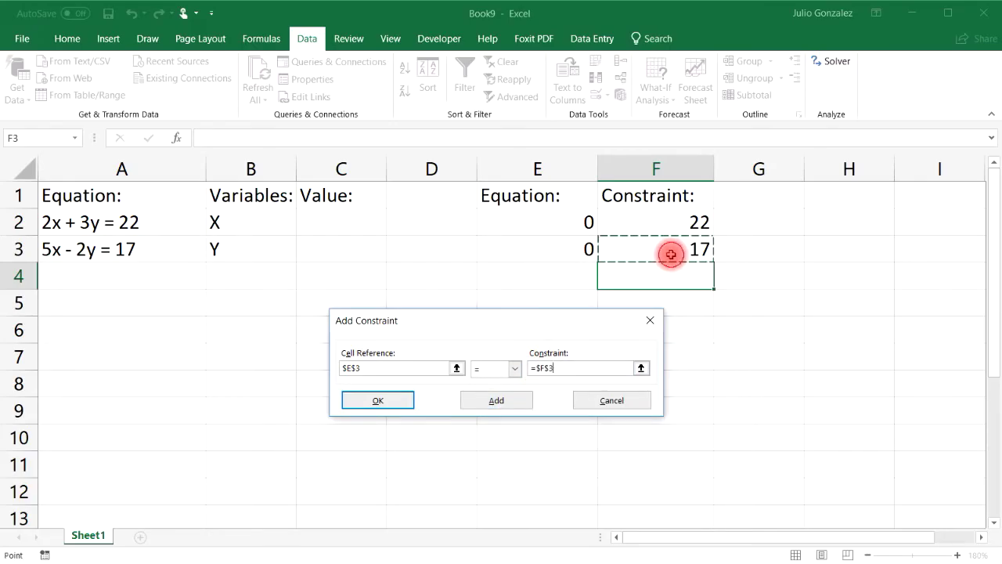
left_click(397, 405)
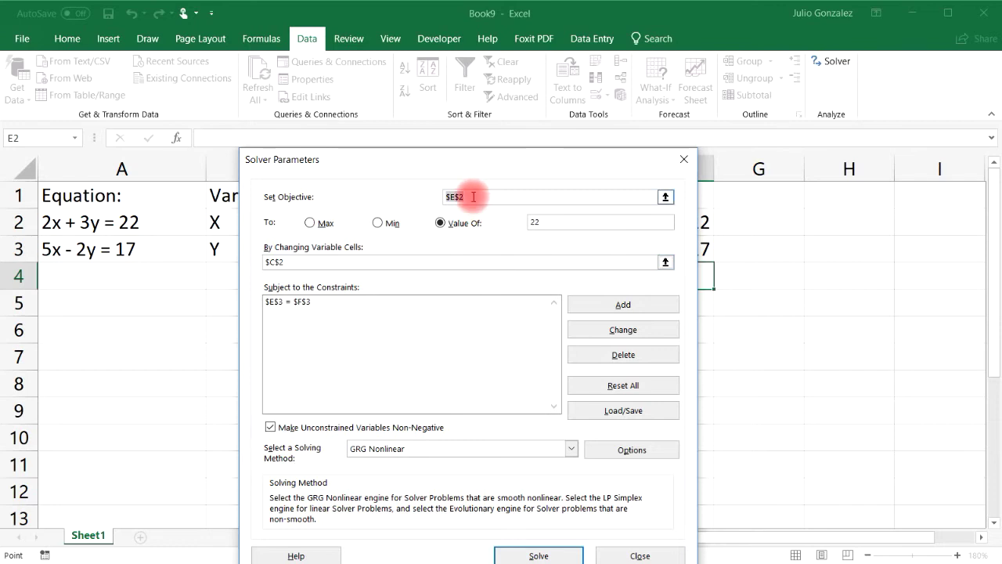
Step: Replace Solver's changing variable cells with the range C2:C3
left_click(572, 225)
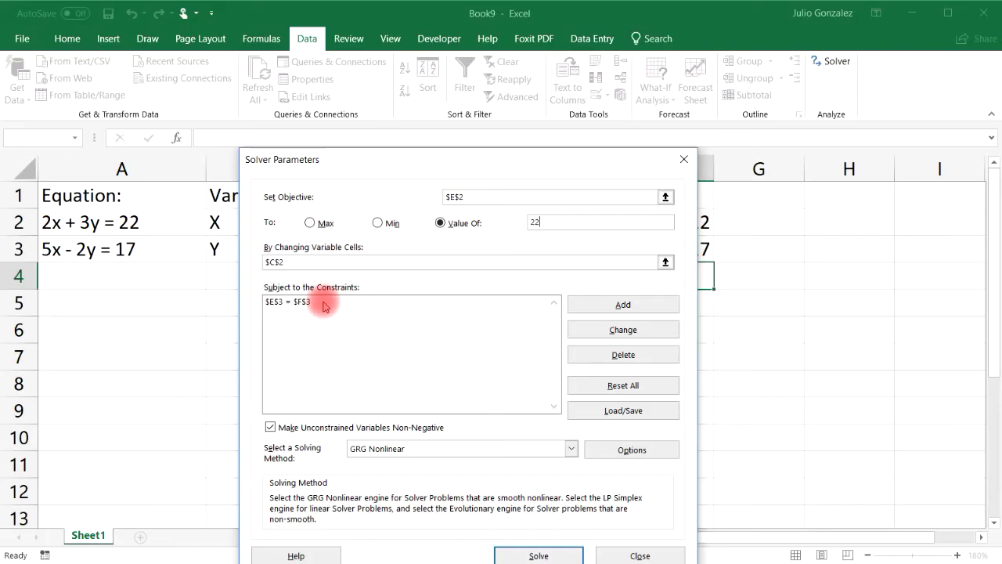
left_click_drag(392, 161, 481, 144)
left_click(415, 246)
left_click_drag(414, 246, 354, 246)
key("BackSpace")
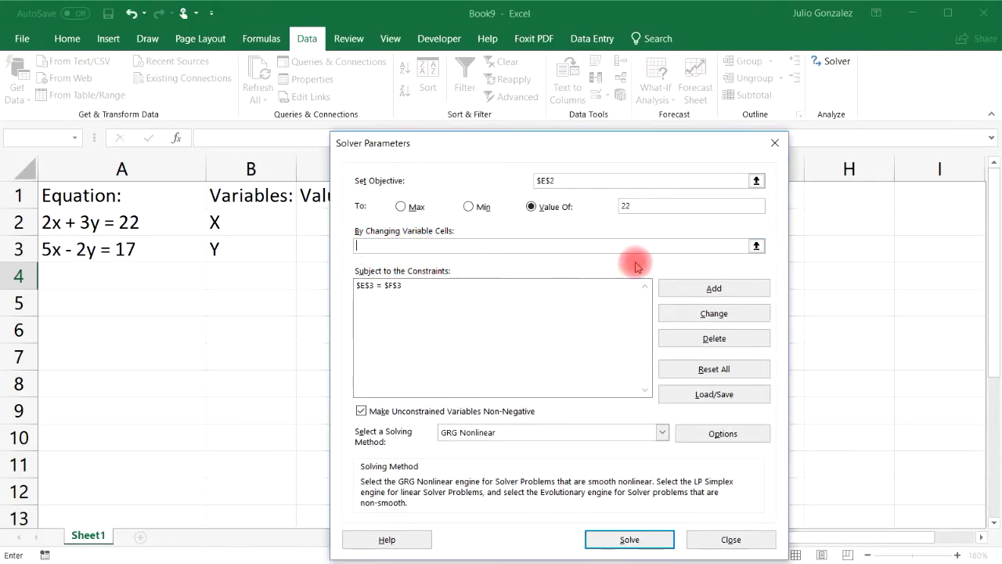
left_click(756, 246)
left_click(332, 219)
left_click_drag(332, 219, 324, 239)
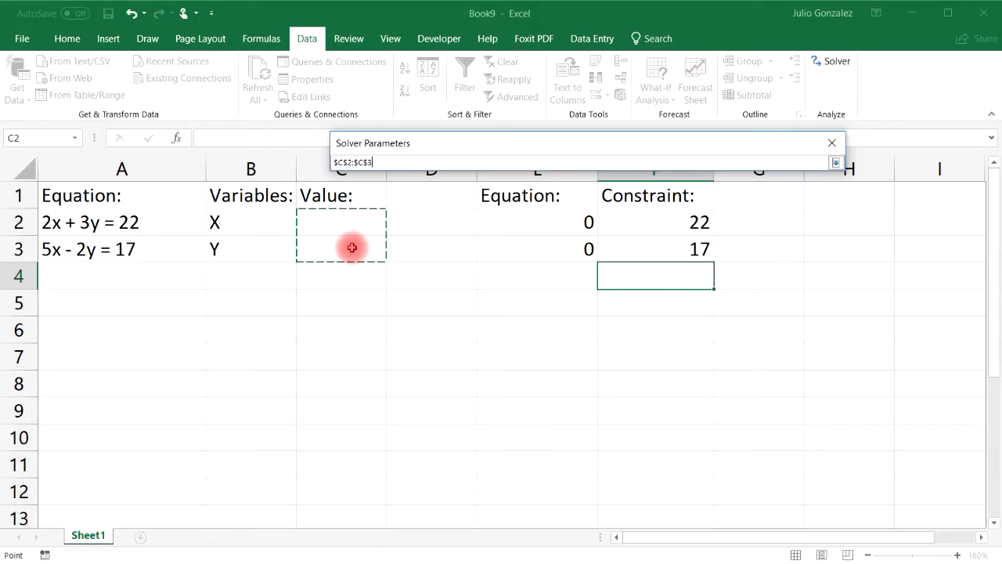
key("Return")
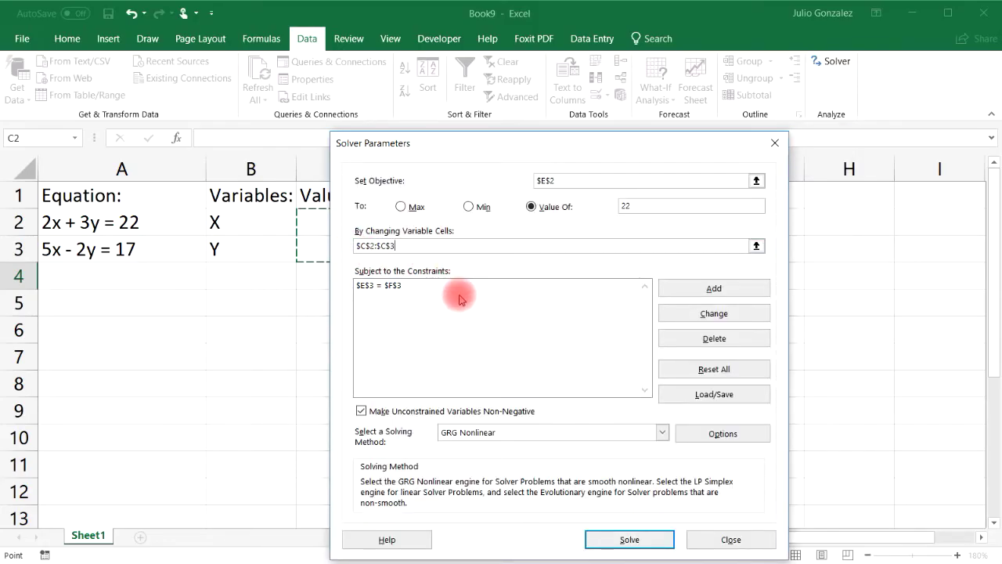
Step: Run Solver, keep its solution, and check the solved X and Y values in C2 and C3
left_click(627, 539)
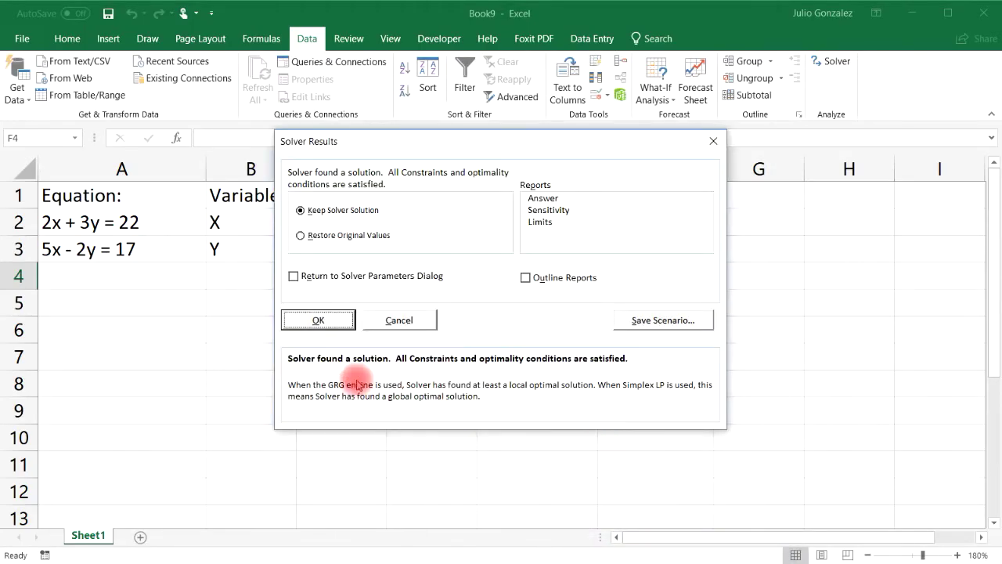
left_click(318, 320)
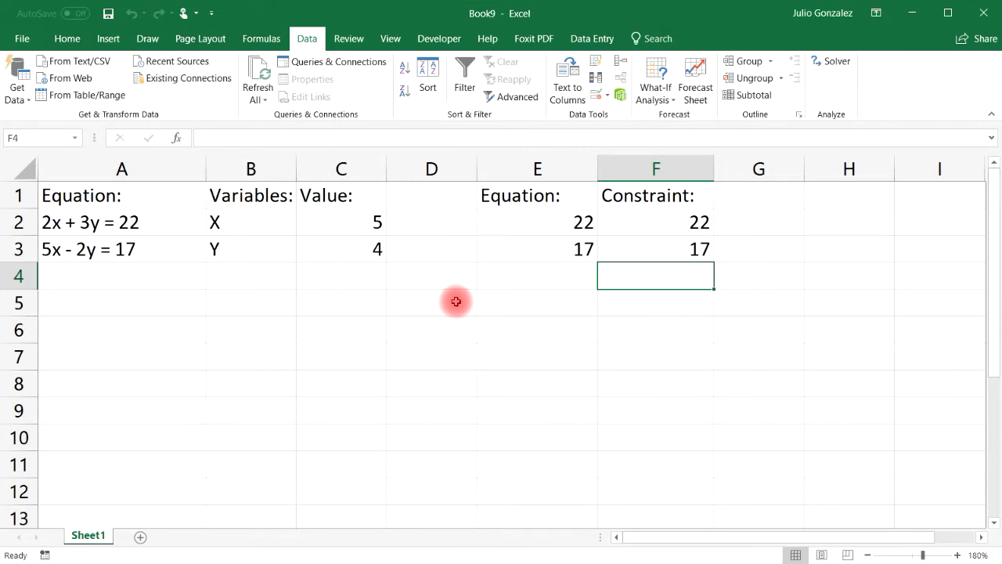
left_click(378, 221)
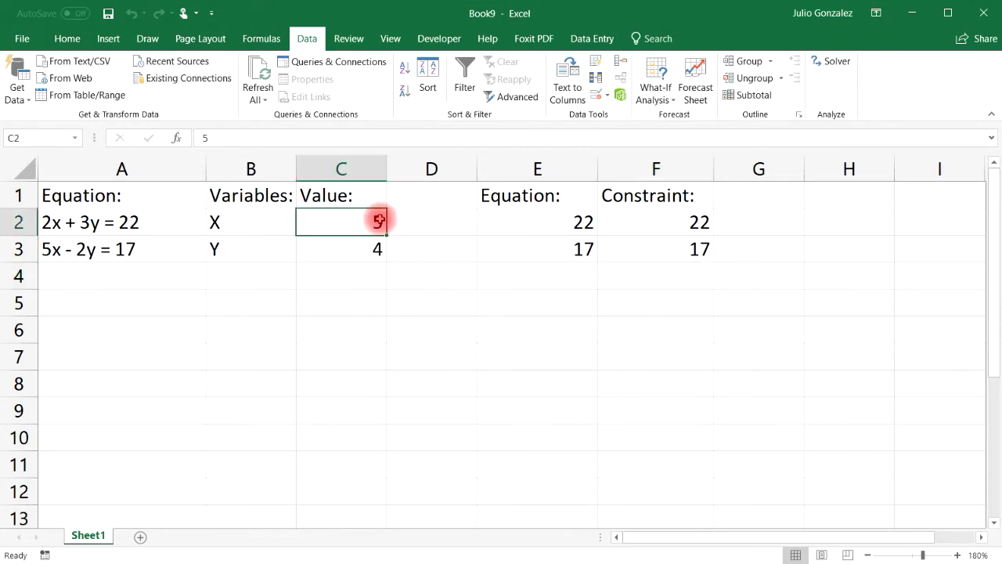
left_click(372, 250)
Step: Highlight the solved values in cells C2 and C3 with a yellow fill
left_click(376, 224)
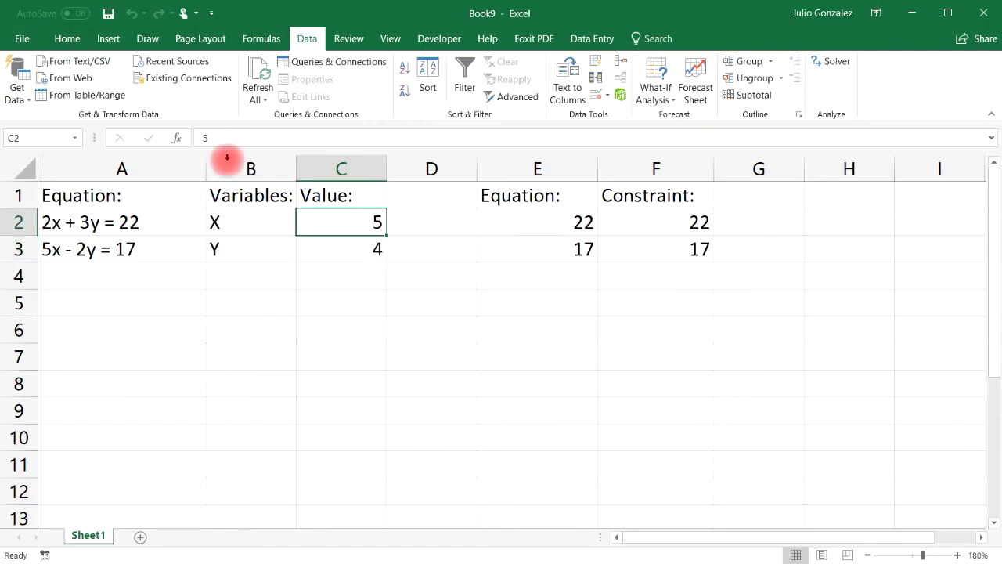
left_click(56, 38)
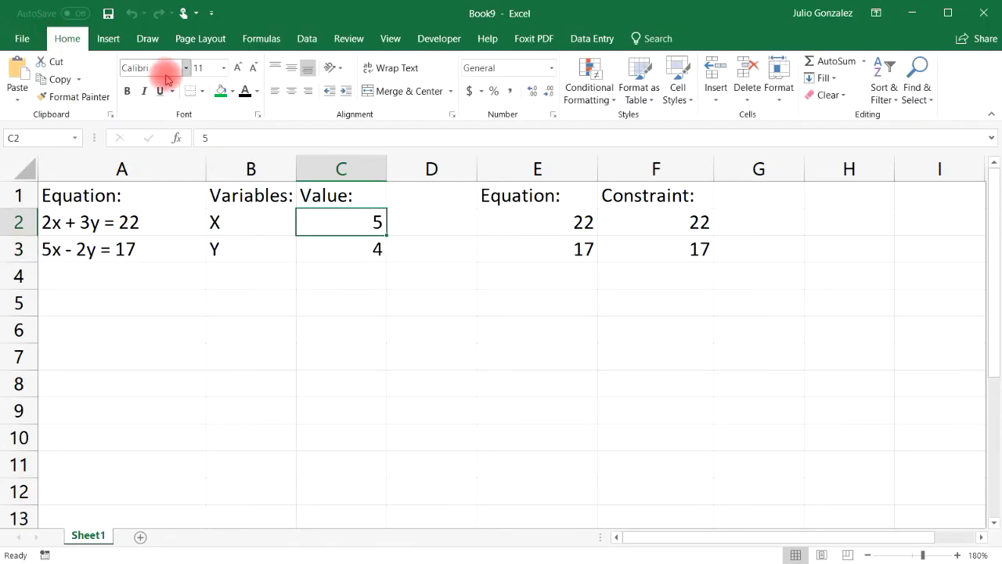
left_click(230, 91)
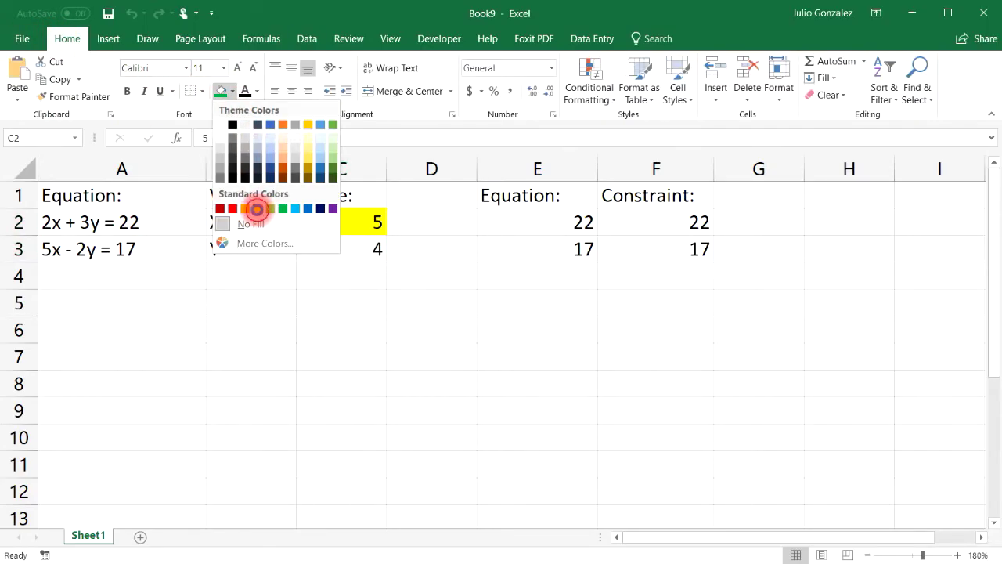
left_click(258, 208)
left_click(350, 256)
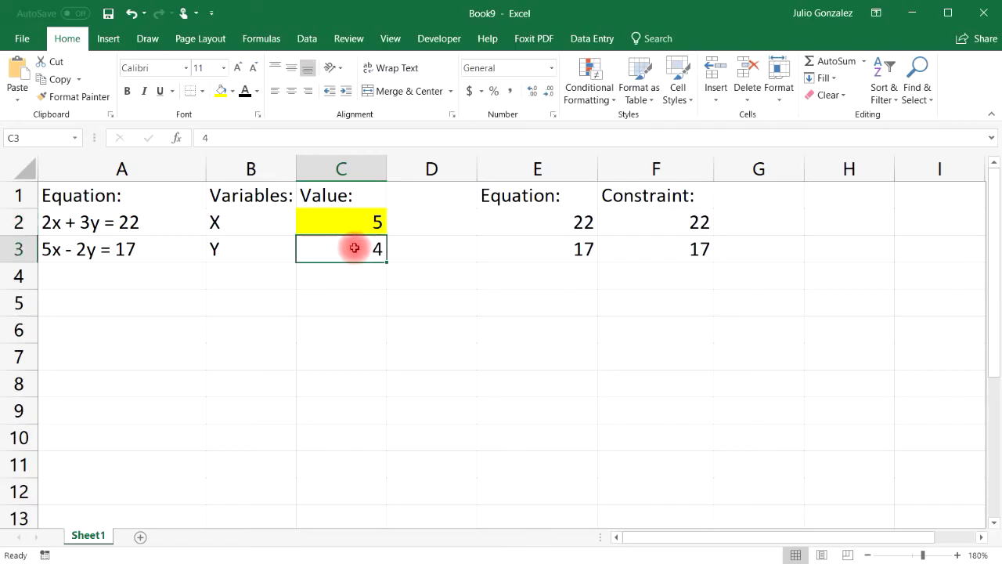
left_click(221, 92)
left_click(345, 306)
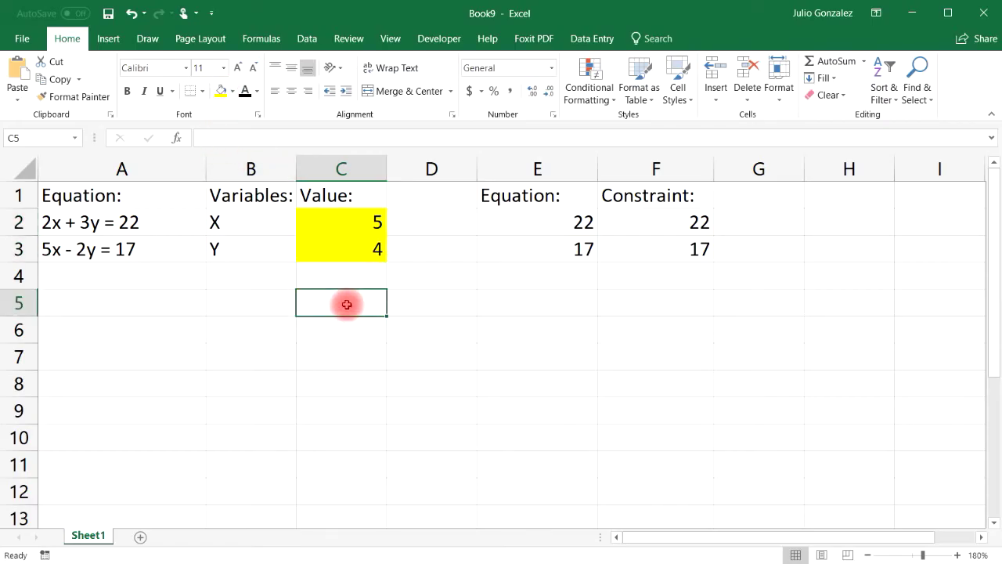
Step: Enter the check formula =2*5+3*4 in cell A5 to verify the first equation
left_click(131, 305)
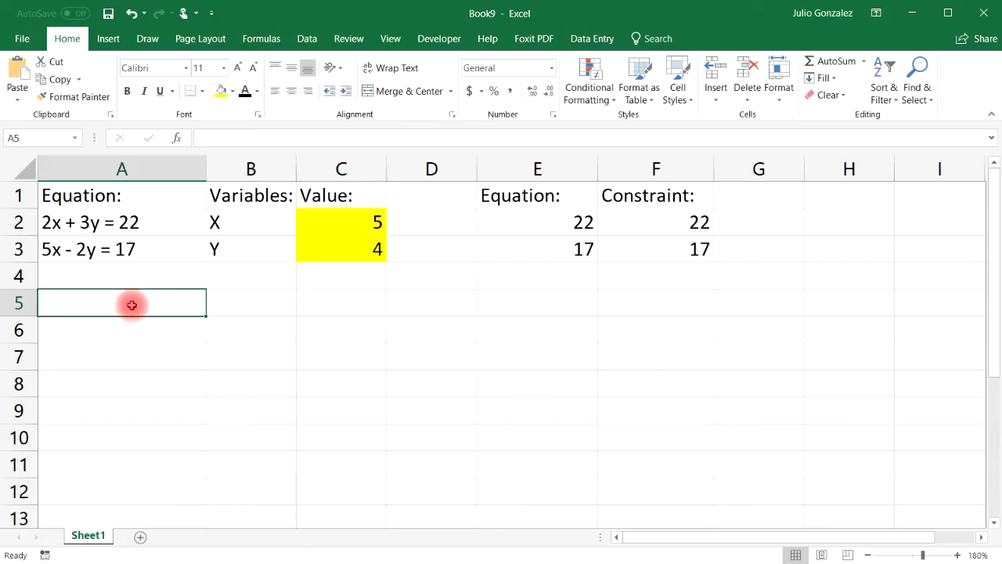
type("2*5+")
key("BackSpace")
key("BackSpace")
key("BackSpace")
key("BackSpace")
type("=2*5+3")
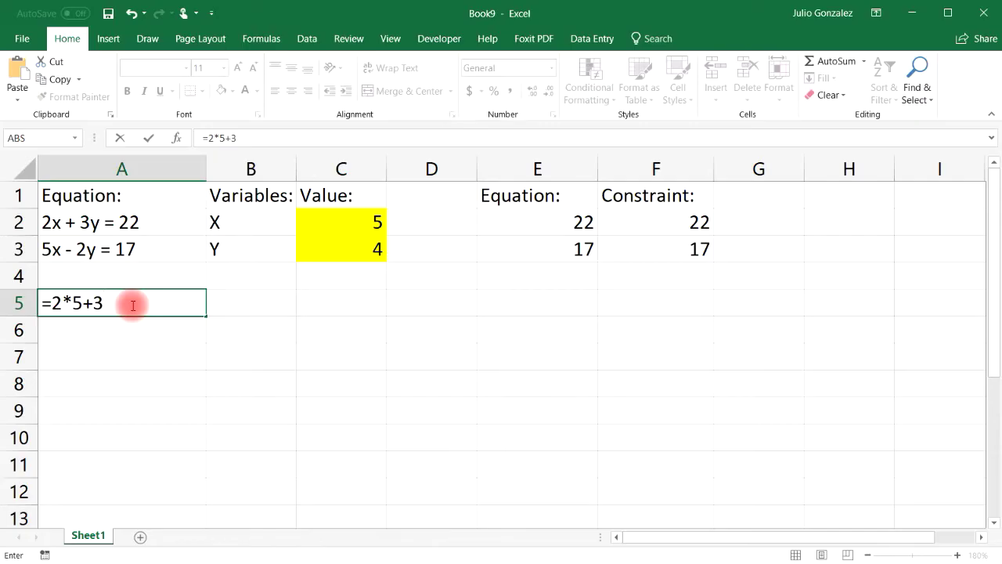
type("*4")
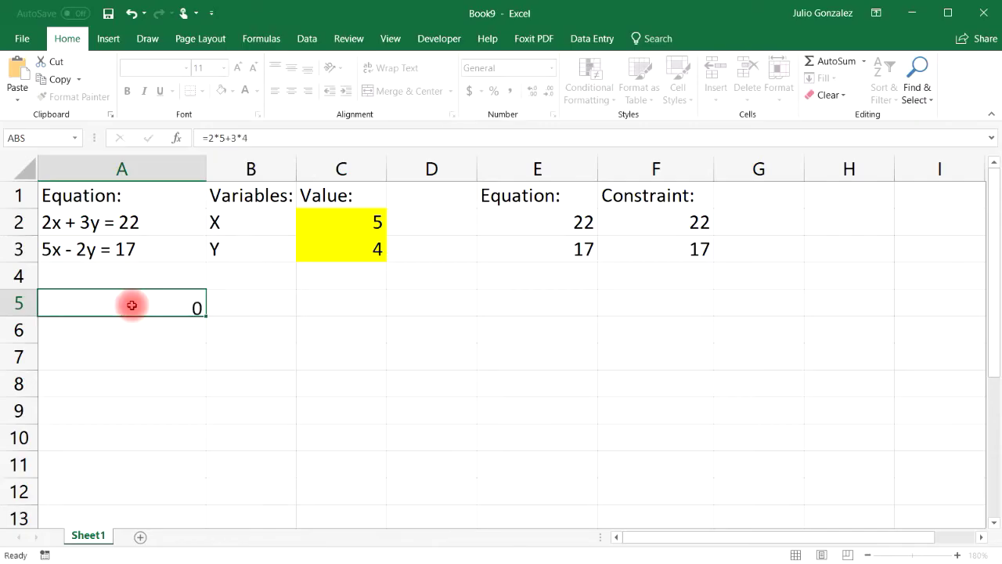
key("Return")
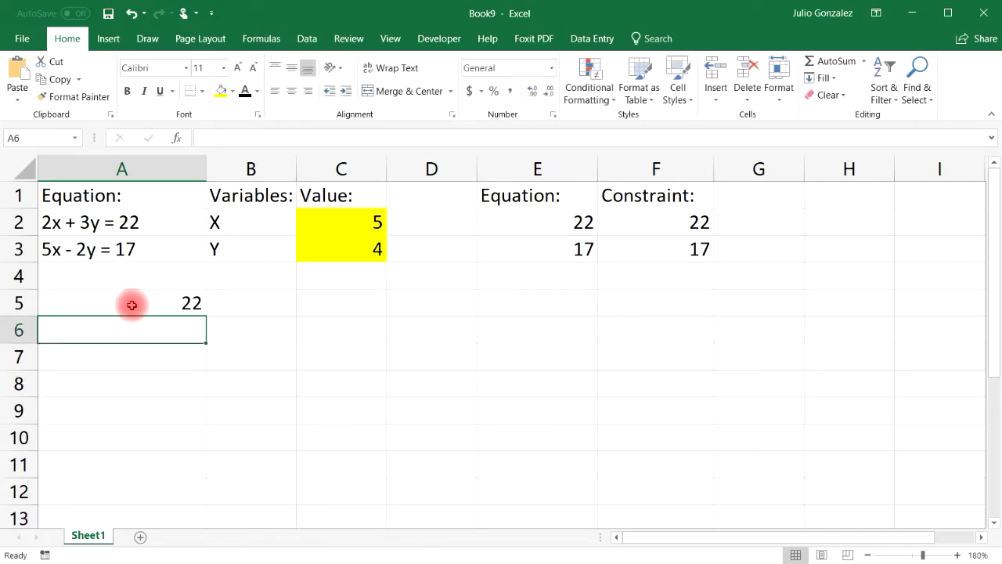
Step: Enter the check formula =5*5-2*4 in cell A6 to verify the second equation
type("=5")
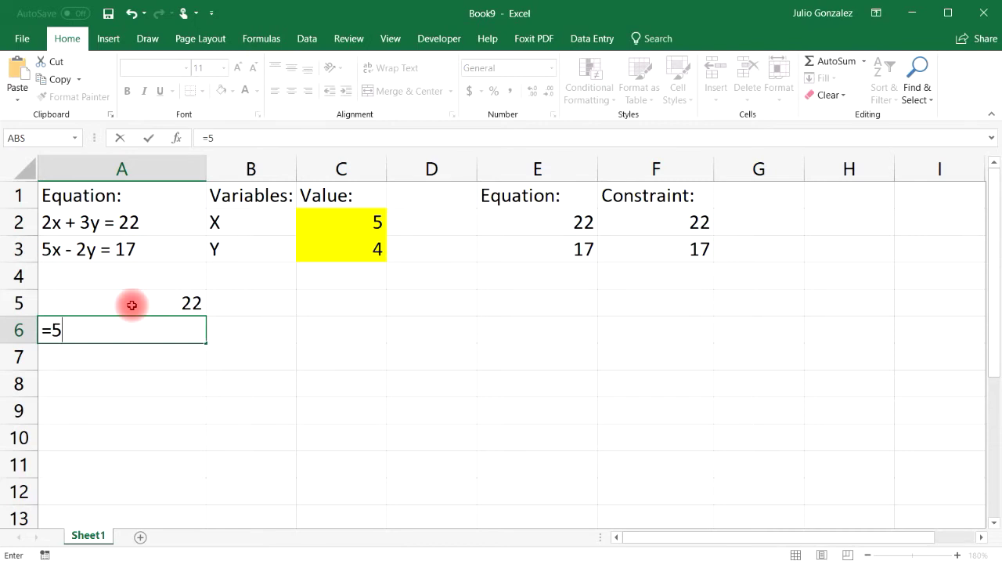
type("*5-2*4")
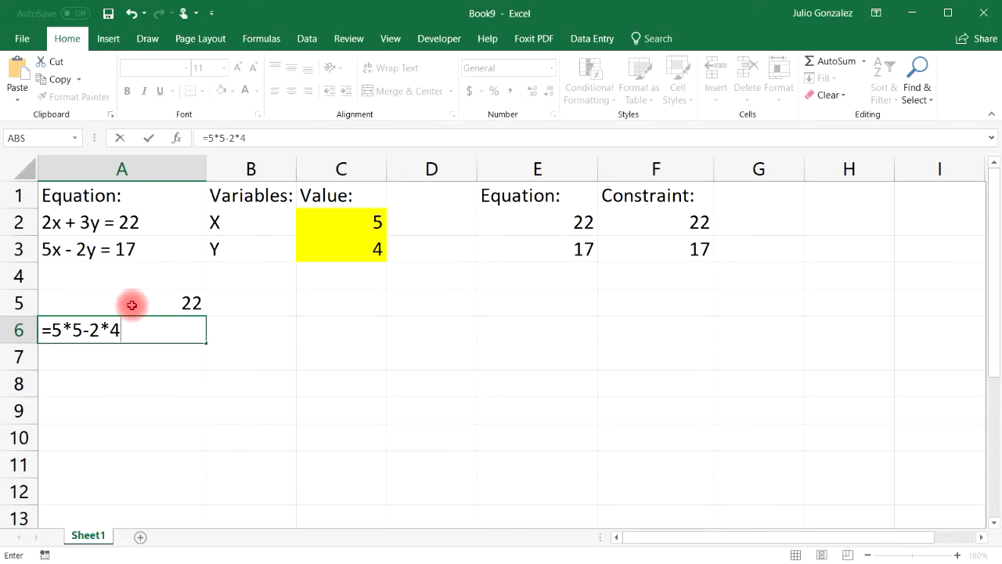
key("Return")
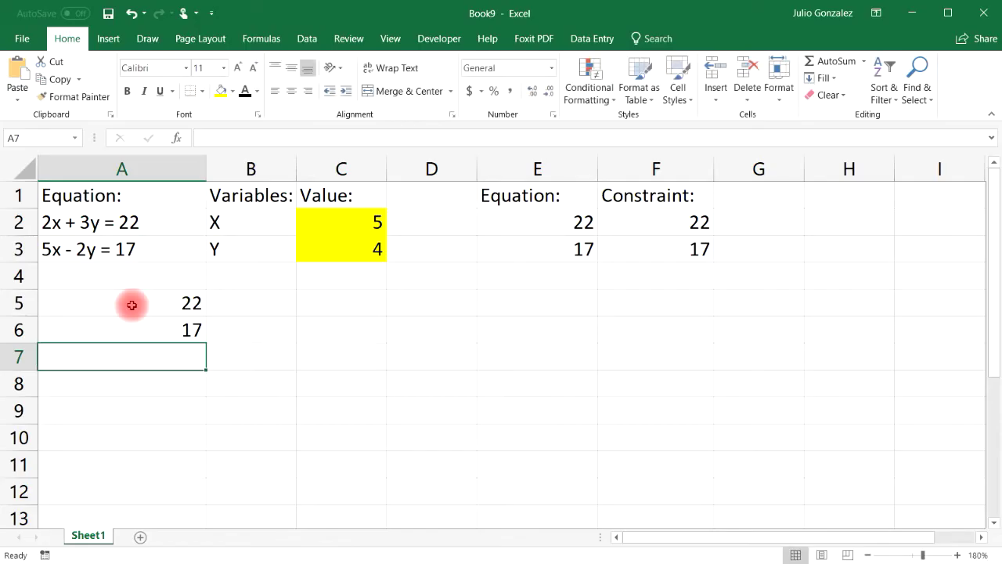
Step: Delete the two check formulas from A5 and A6 and look at the solved values in C2 and C3
left_click(156, 304)
key("Delete")
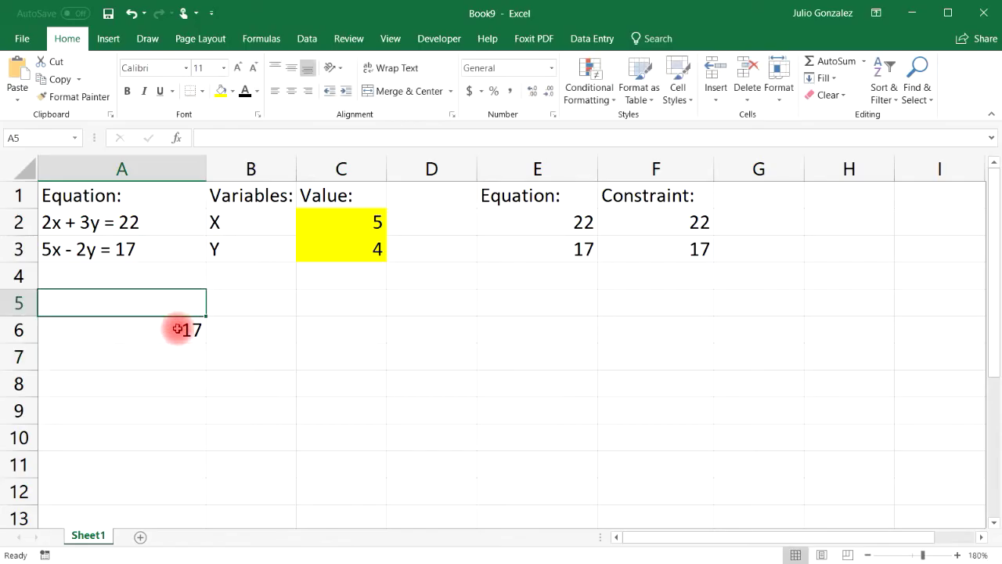
left_click(178, 329)
key("Delete")
left_click(358, 229)
left_click(353, 258)
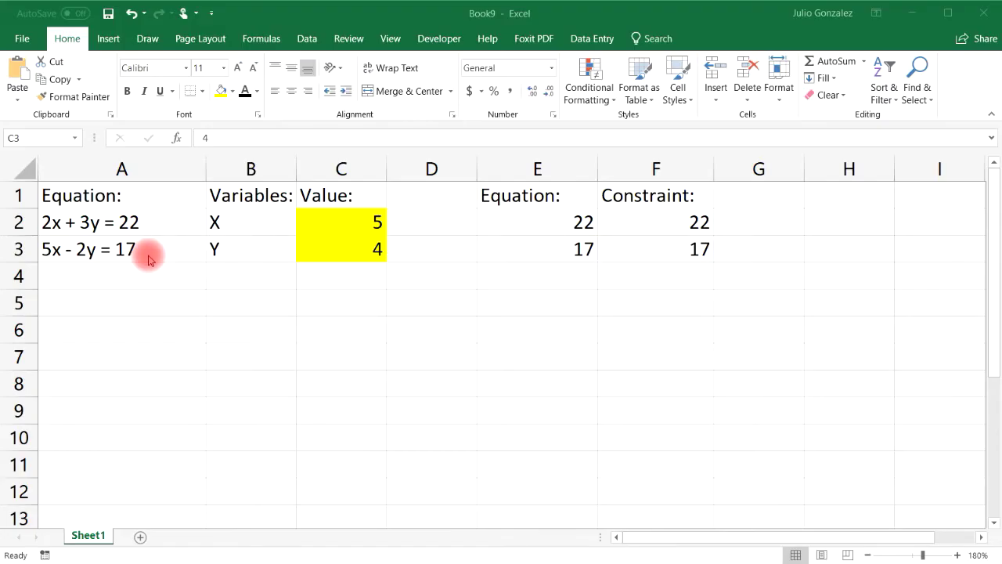
Step: Replace the equations in A2 and A3 with 2x + 3y - 4z = -2 and 3x - 2y + 5z = 26
left_click(137, 222)
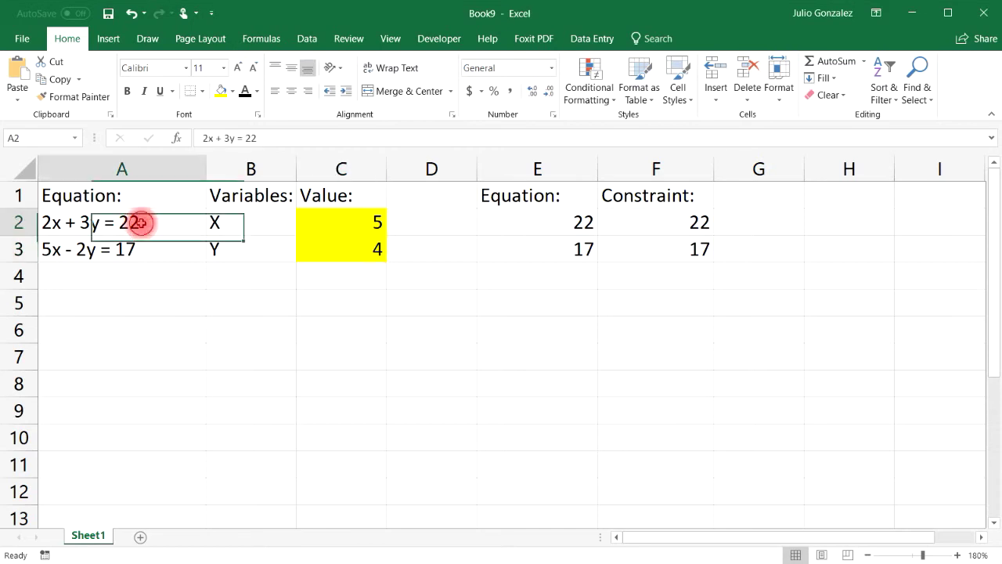
type("2x")
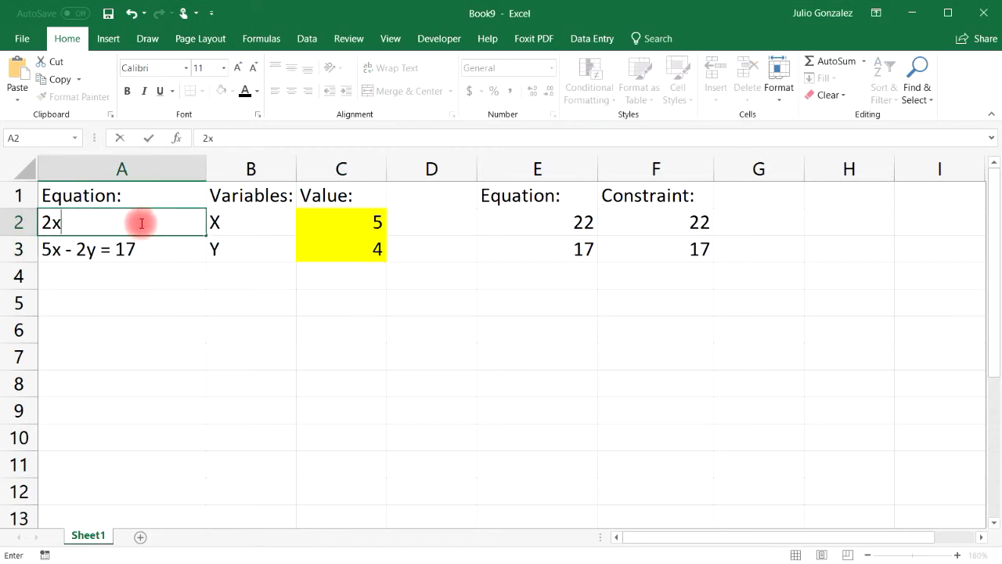
type(" + 3y - 4z = -2")
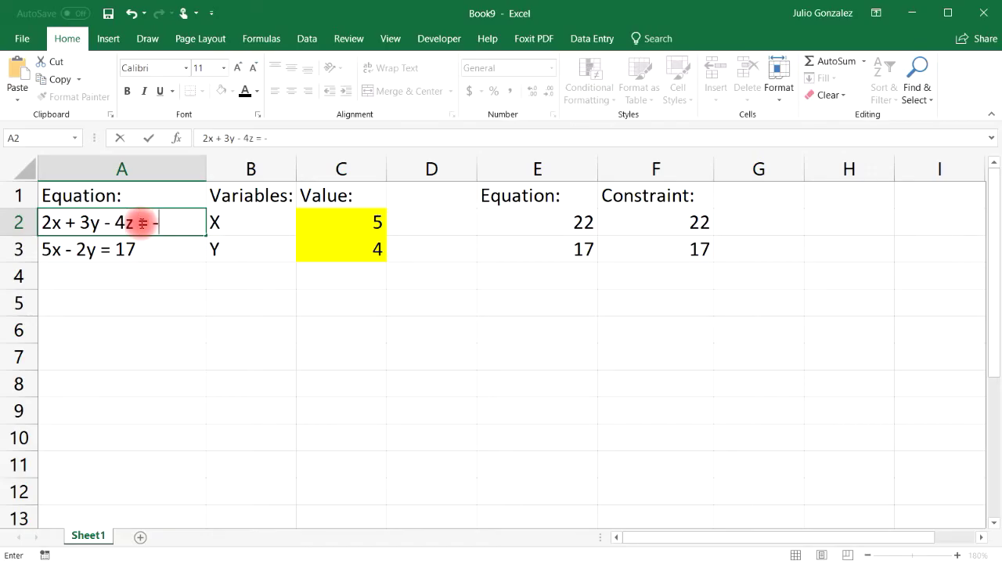
key("Return")
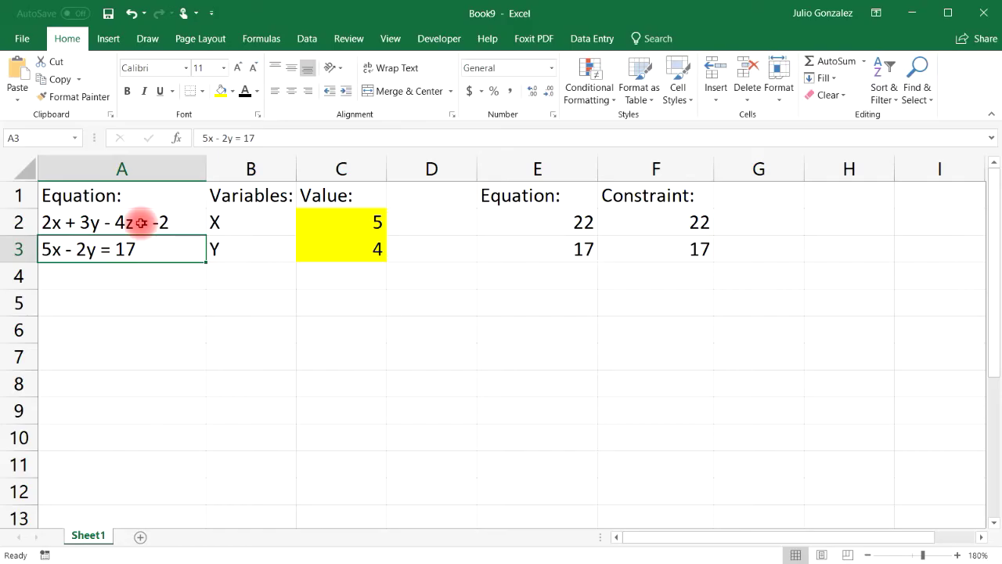
type("3x - 2y +")
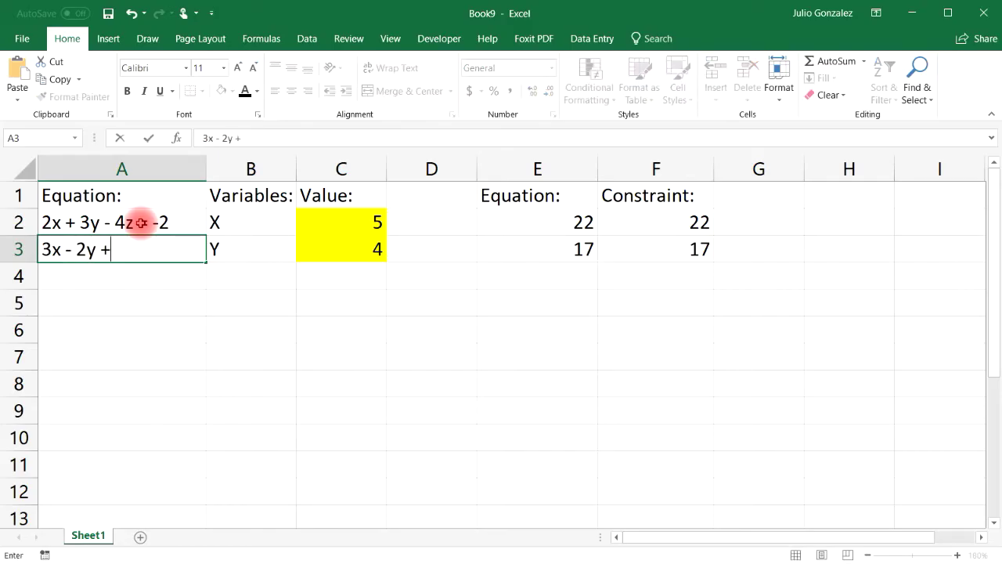
type(" 5z = 26")
key("Return")
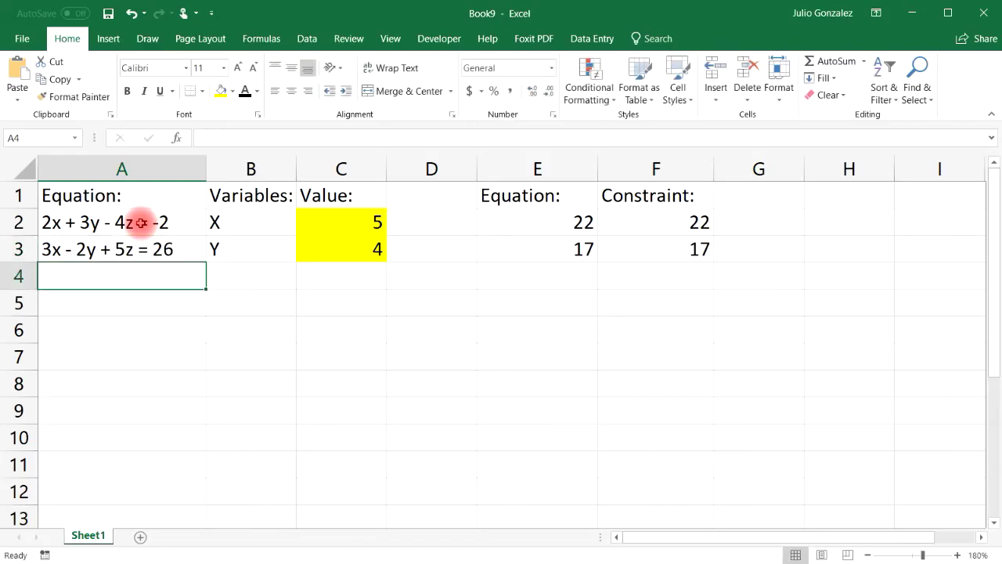
Step: Add a third equation, 4x + 3y - 2z = 14, in A4 with its variable label Z in B4
type("4x + 3y - 2z = ")
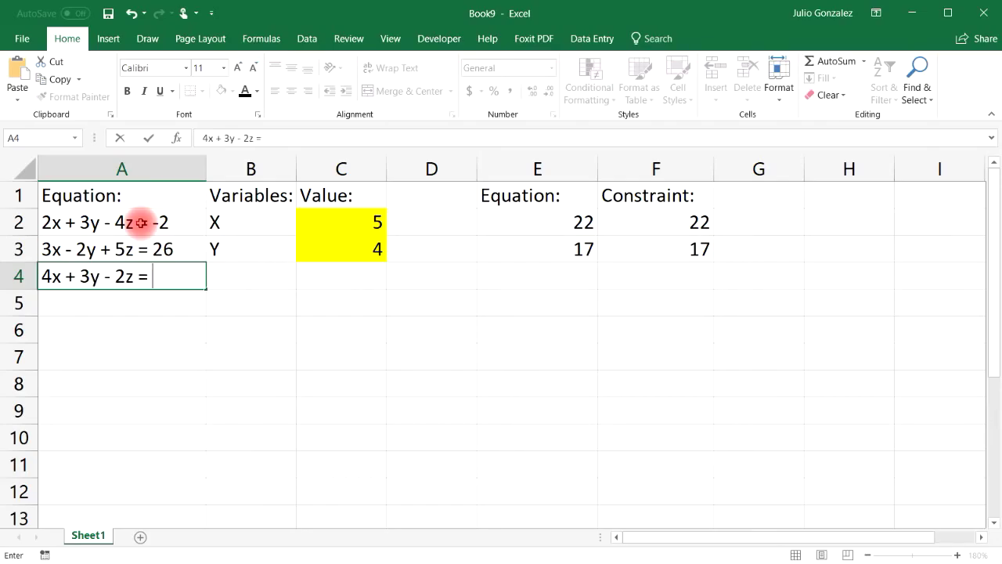
type("14")
left_click(242, 281)
type("Z")
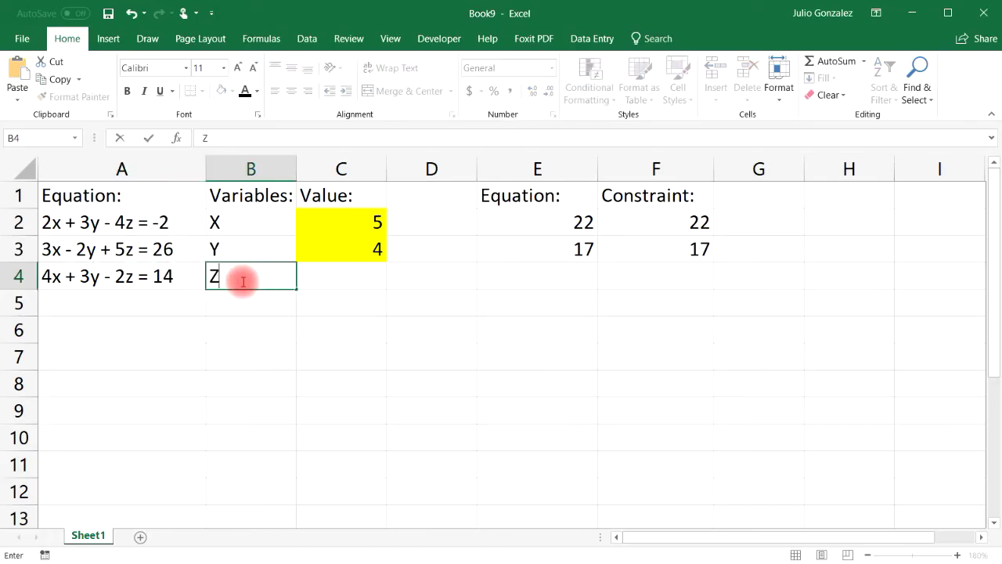
Step: Clear the variable values in C2 and C3 and extend the yellow fill to cell C4
left_click(356, 222)
key("Delete")
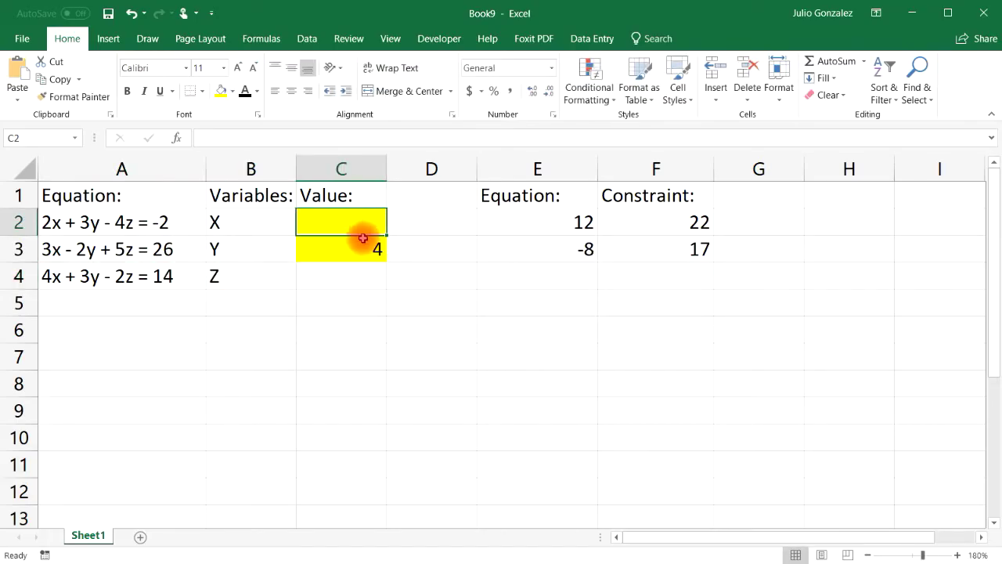
left_click(365, 239)
key("Delete")
left_click(365, 270)
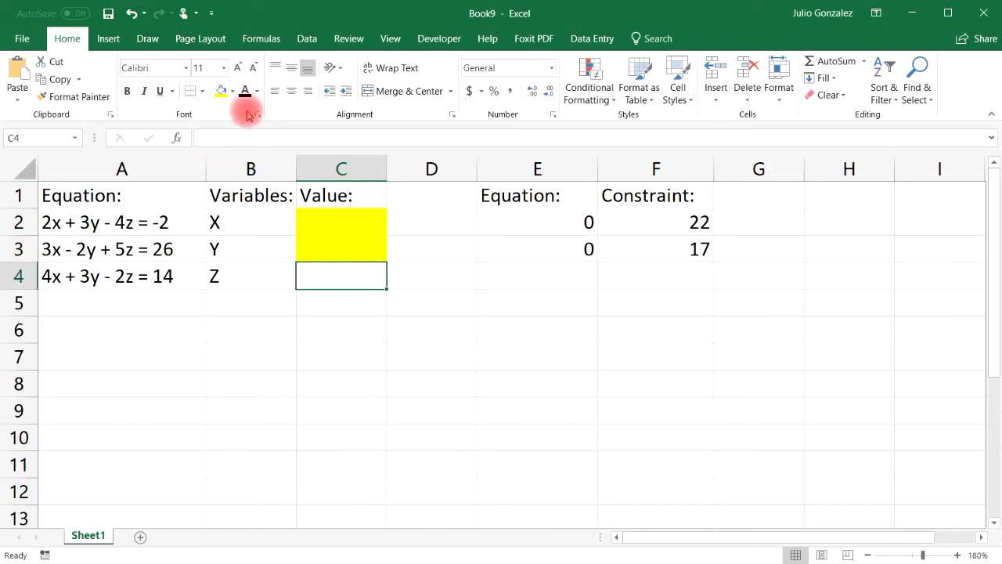
left_click(221, 91)
left_click(449, 288)
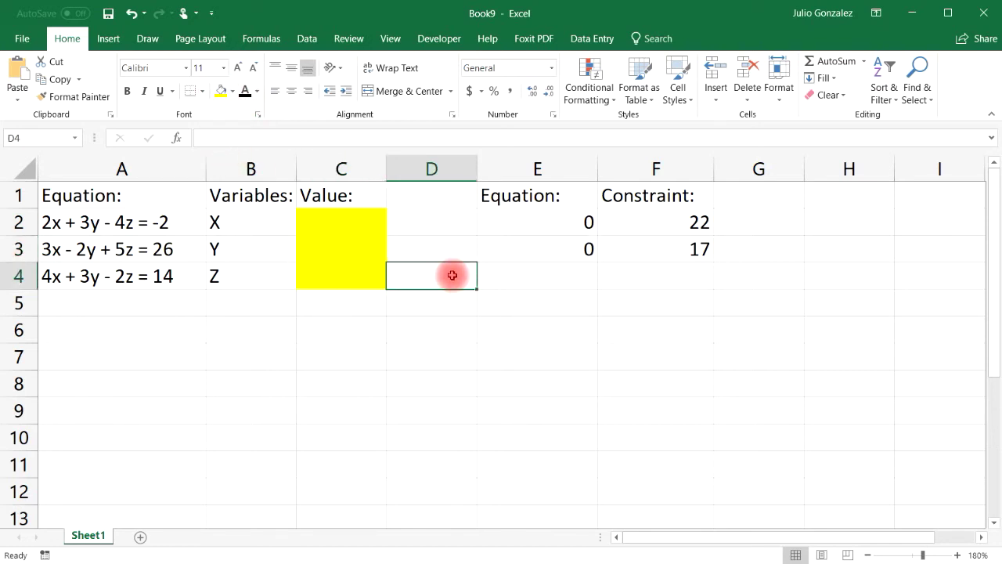
Step: Clear the old constraint values from cells F2 and F3
left_click(588, 218)
left_click(659, 219)
key("Delete")
left_click(665, 249)
key("Delete")
left_click(670, 276)
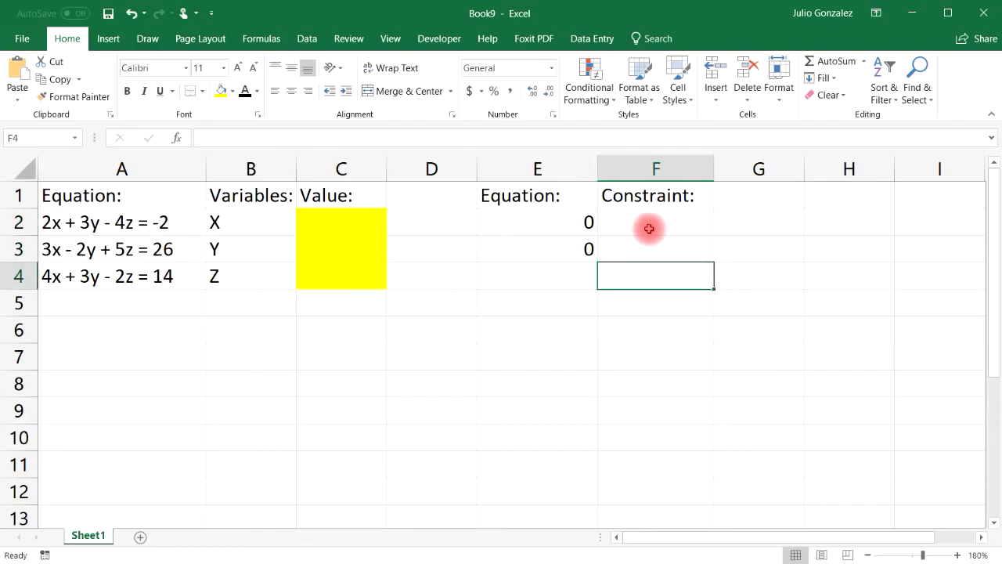
Step: Enter -2 as the first equation's constraint in cell F2
left_click(624, 211)
type("-2")
key("Return")
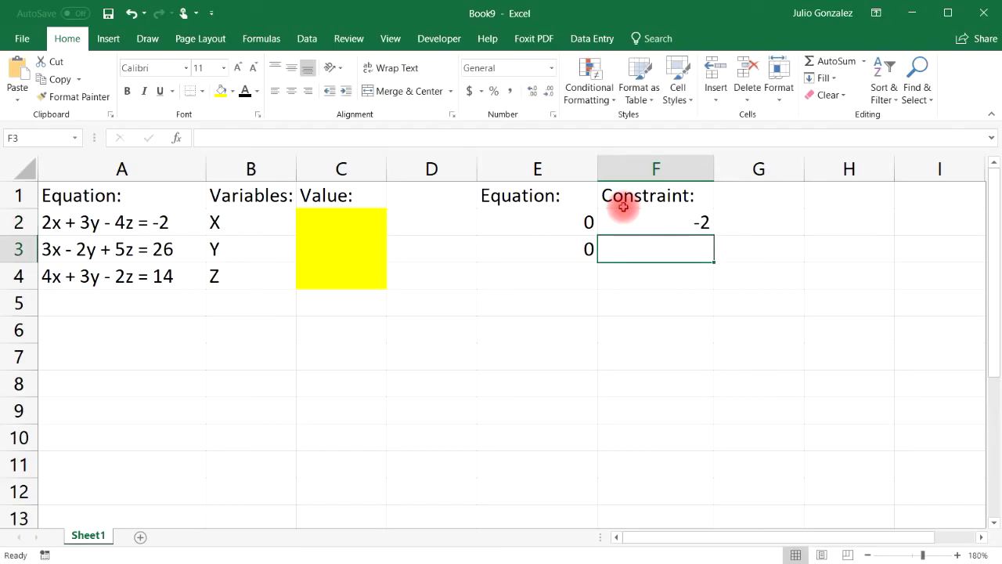
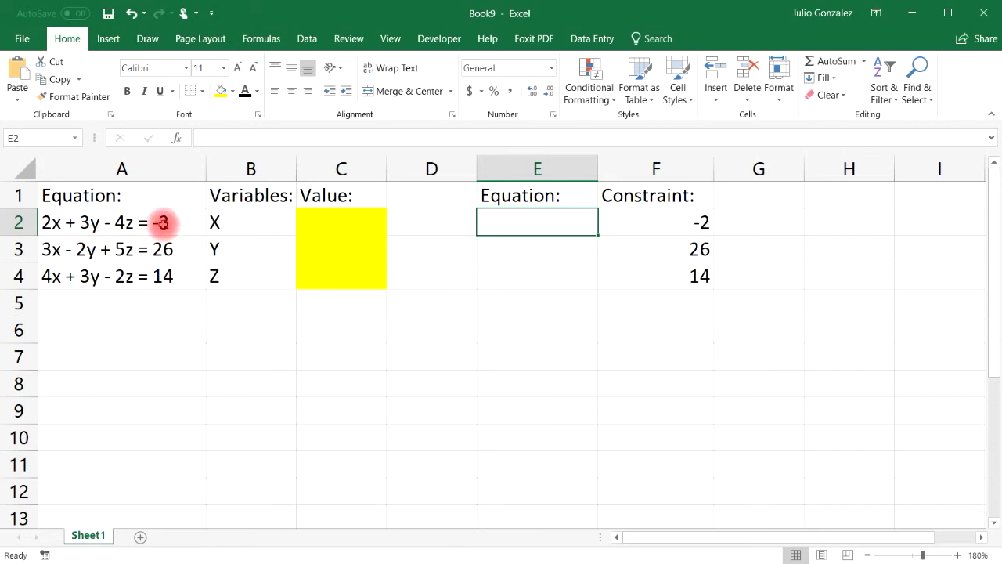
Step: Enter the first equation's formula =2*C2+3*C3-4*C4 in cell E2
left_click(495, 223)
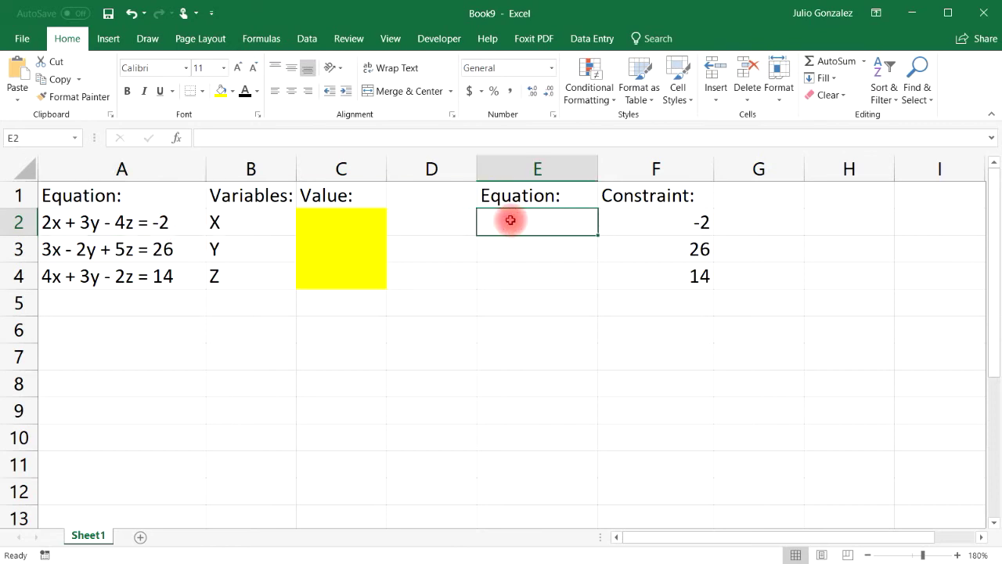
type("=2*C2")
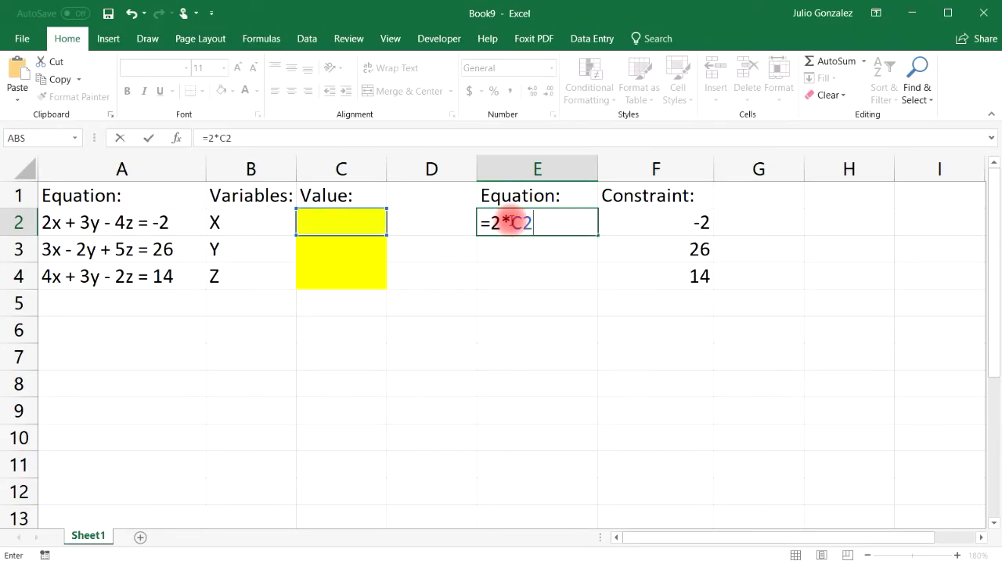
type("+3*C3")
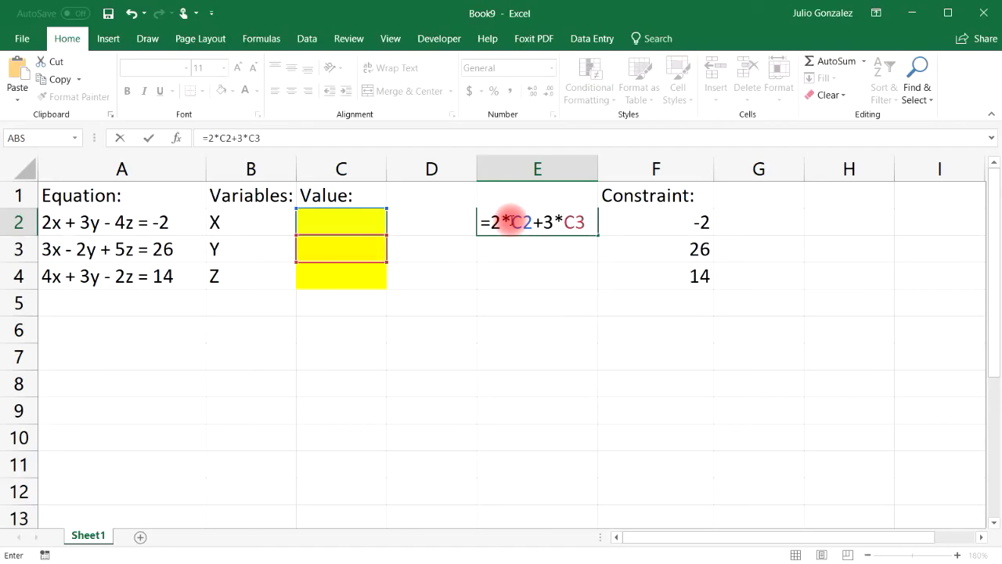
type("-4")
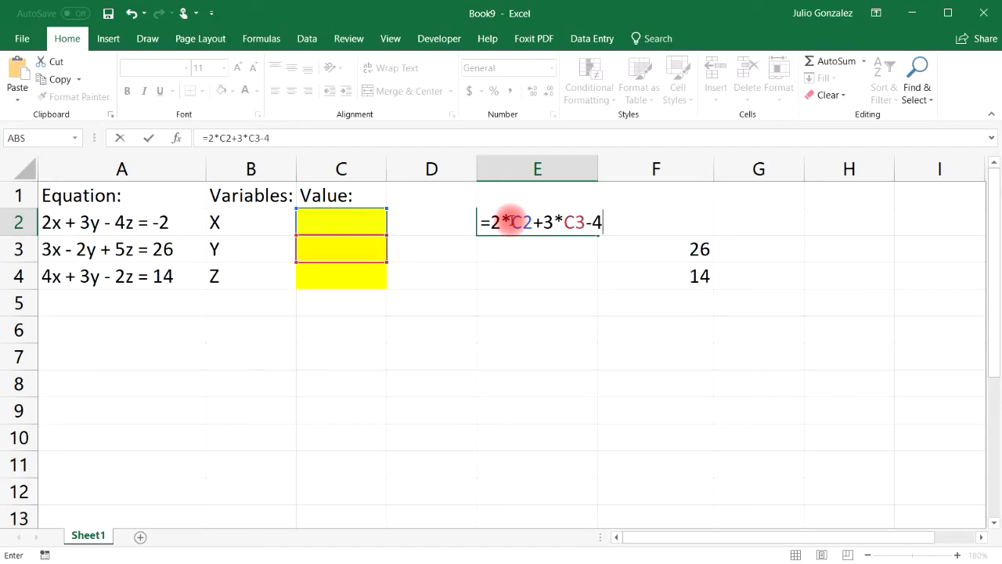
type("*C4")
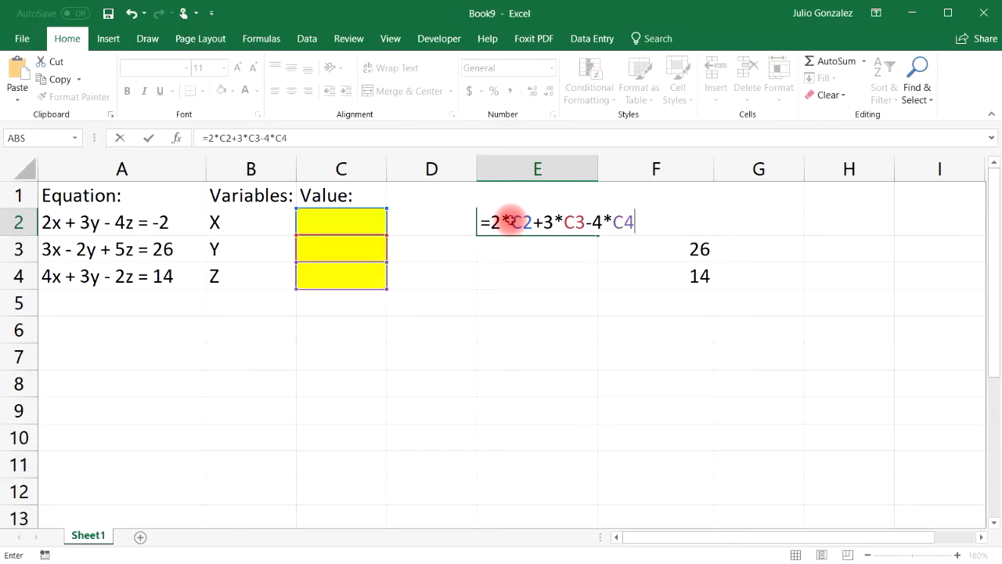
key("Return")
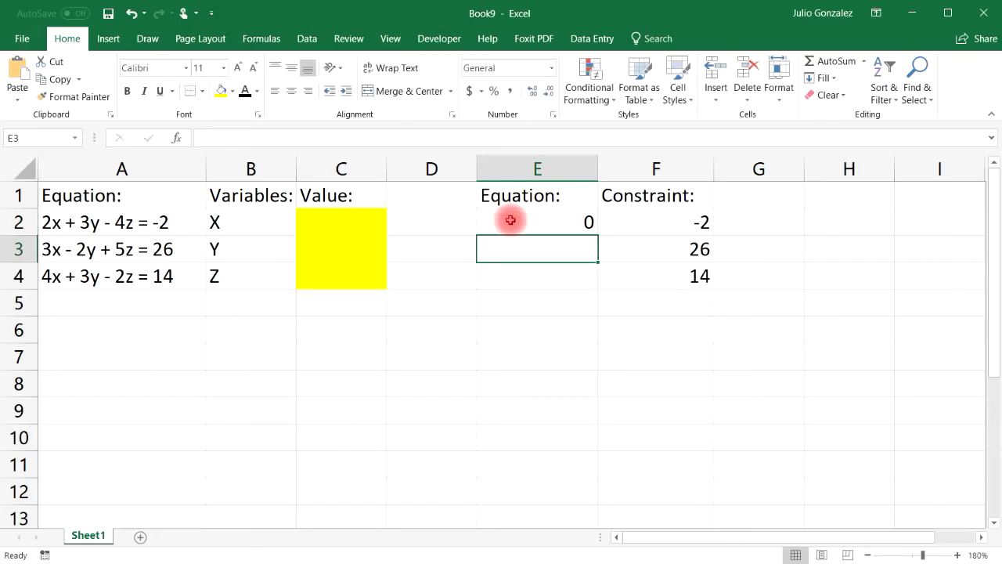
Step: Enter the second equation's formula =3*C2-2*C3+5*C4 in cell E3
type("=")
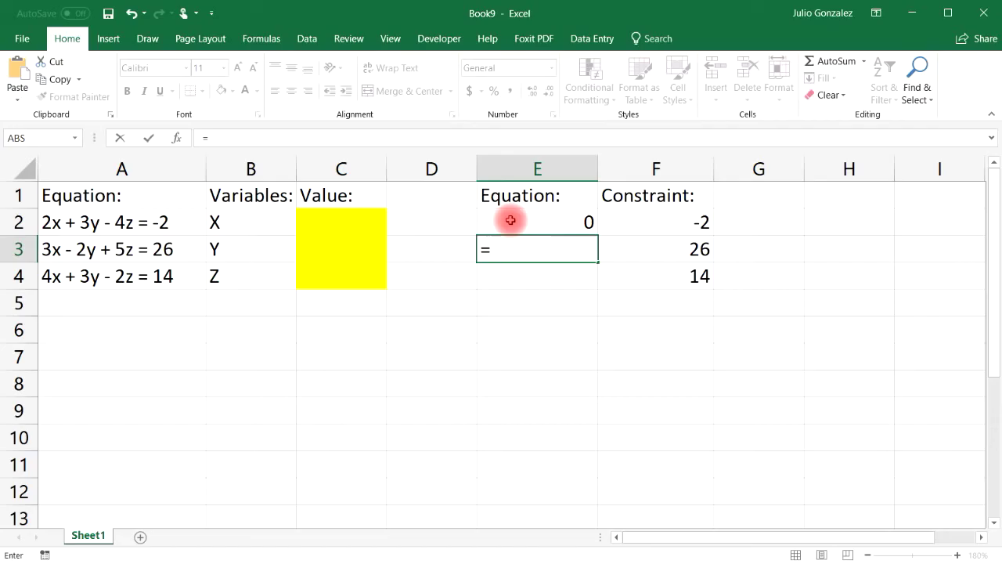
type("3*C2")
key("Return")
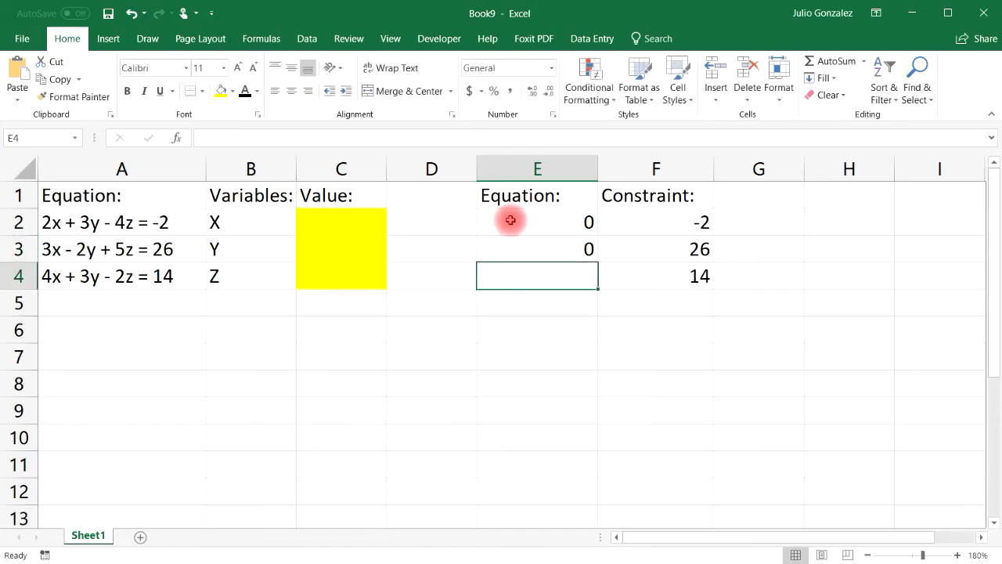
key("Up")
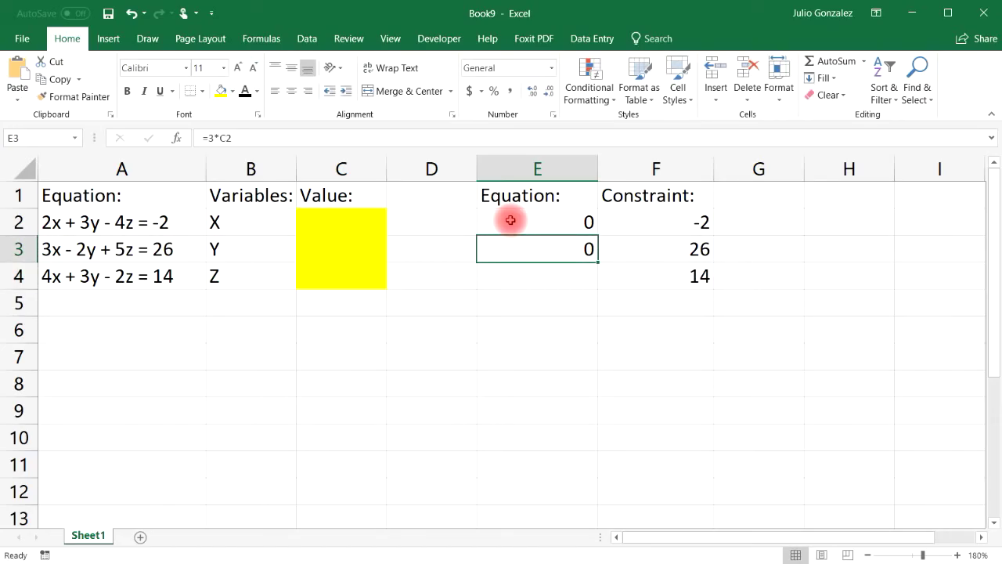
double_click(593, 245)
type("-2*")
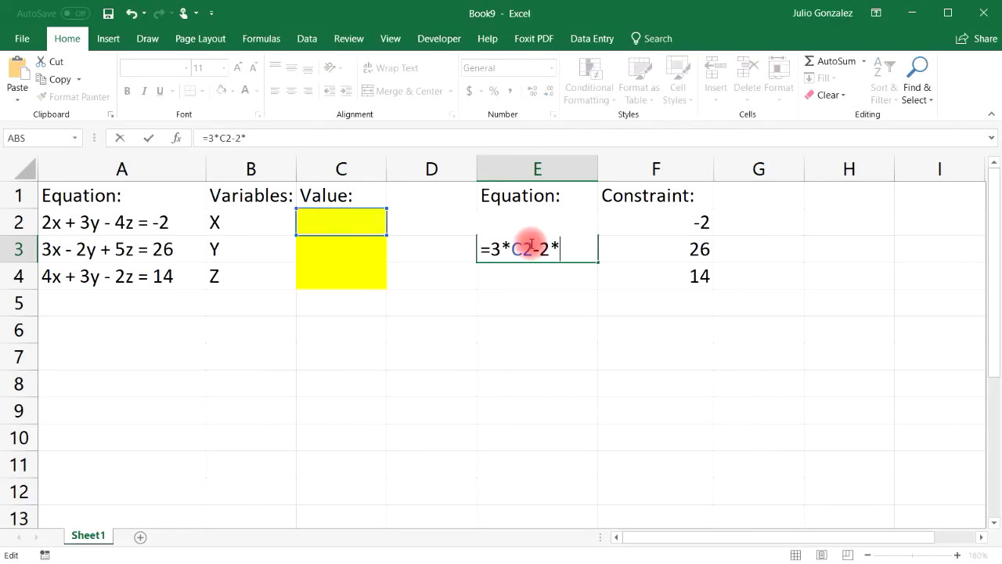
type("C3+5*C4")
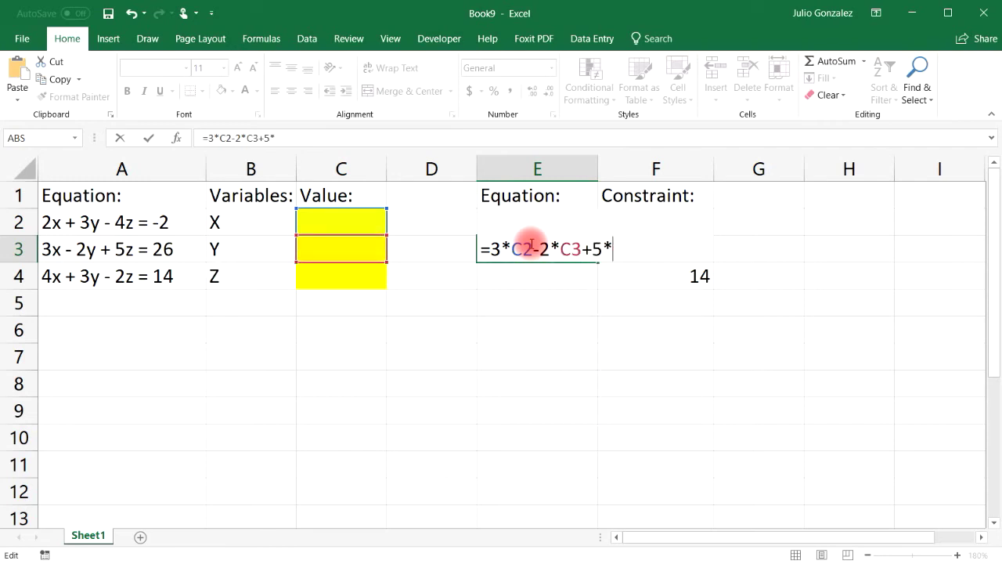
key("Return")
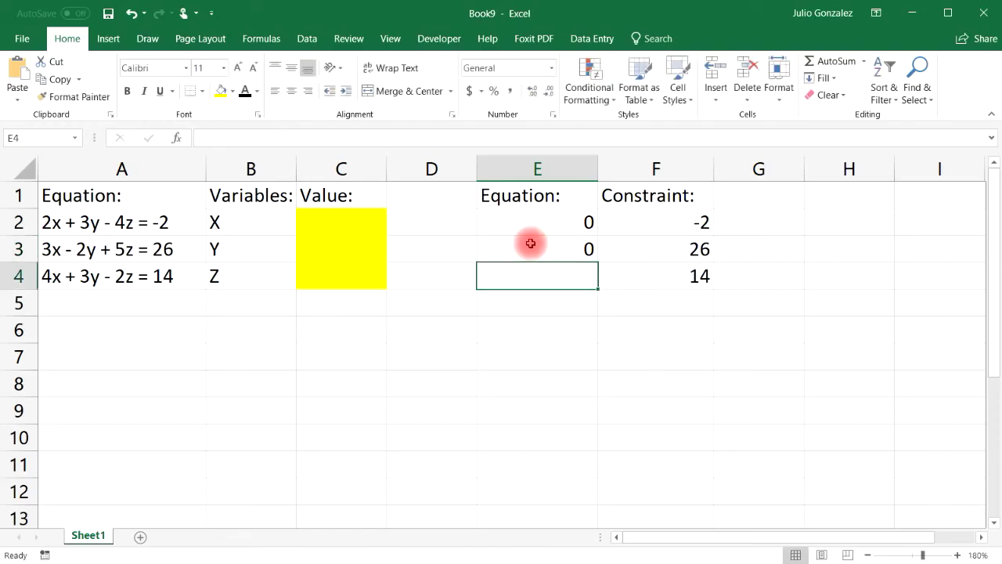
Step: Enter the third equation's formula =4*C2+3*C3-2*C4 in cell E4
left_click(532, 252)
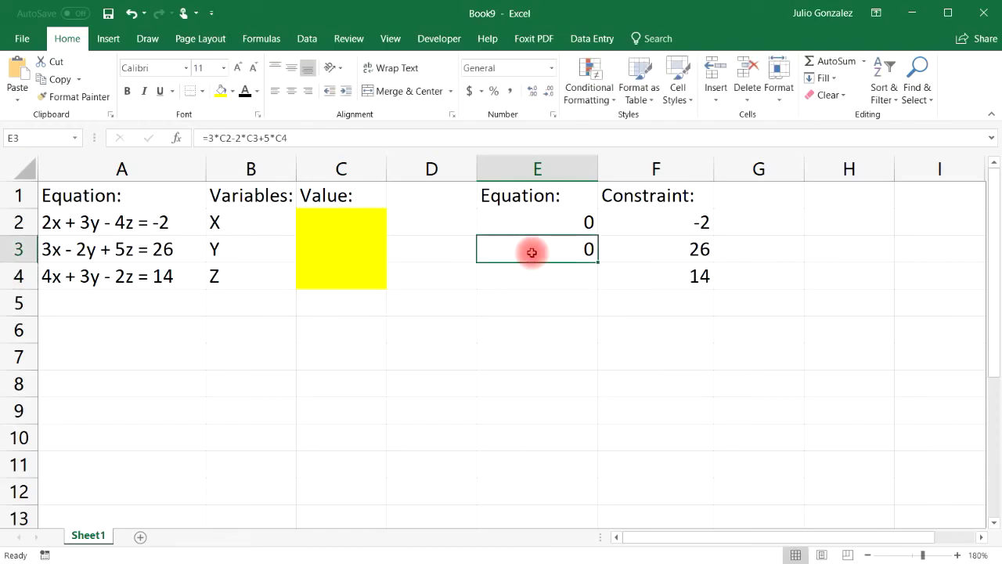
left_click(530, 224)
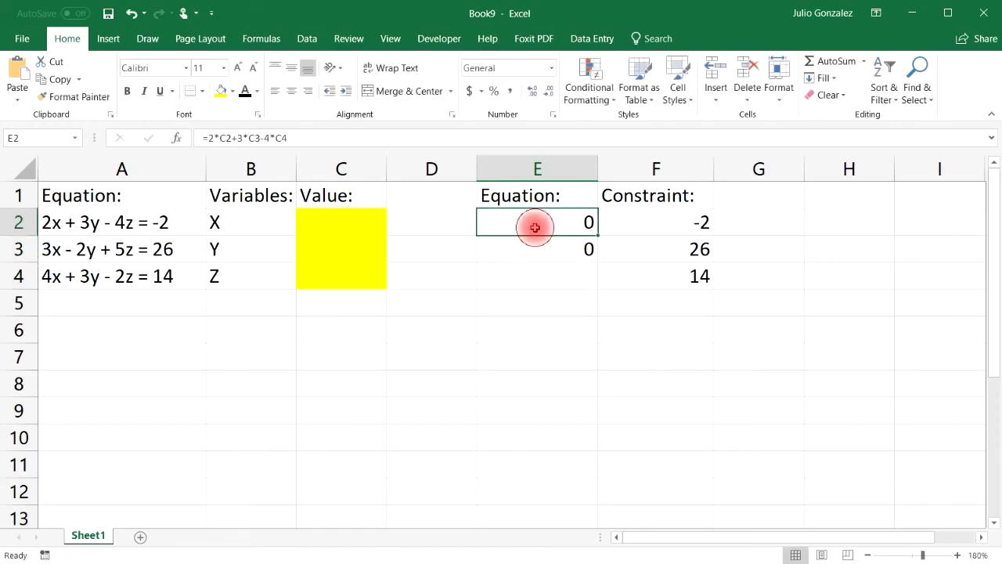
left_click(532, 277)
left_click(554, 222)
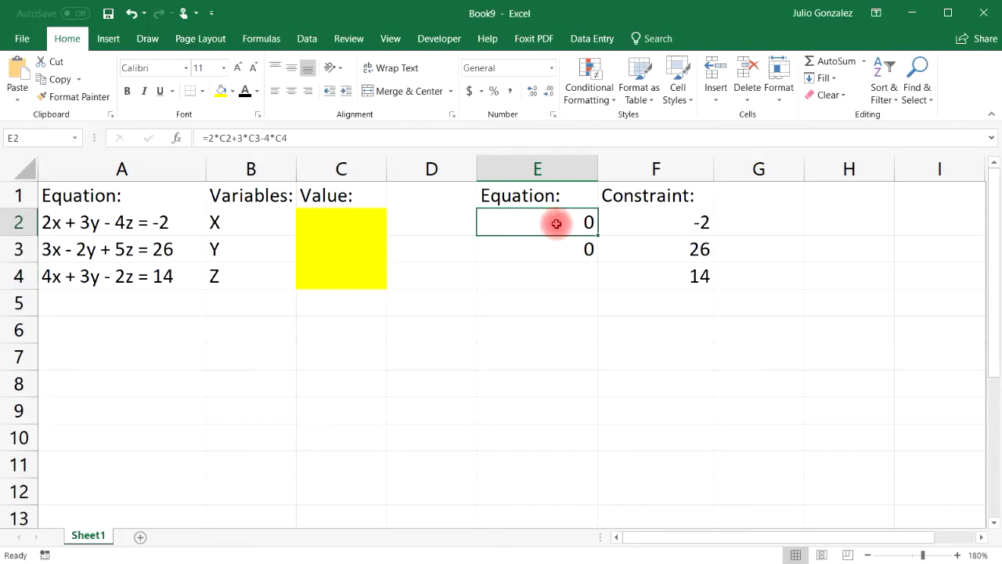
double_click(543, 275)
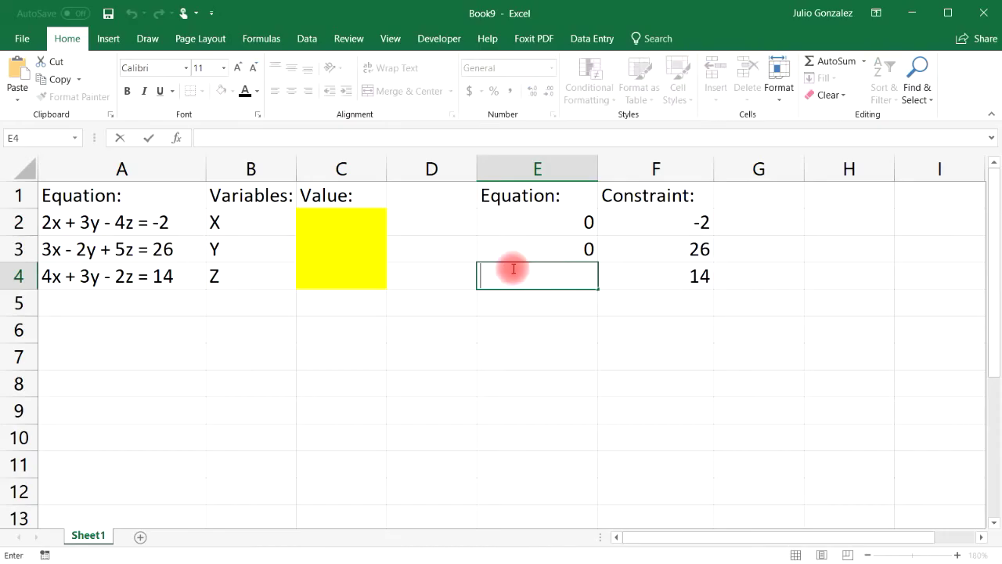
type("=4")
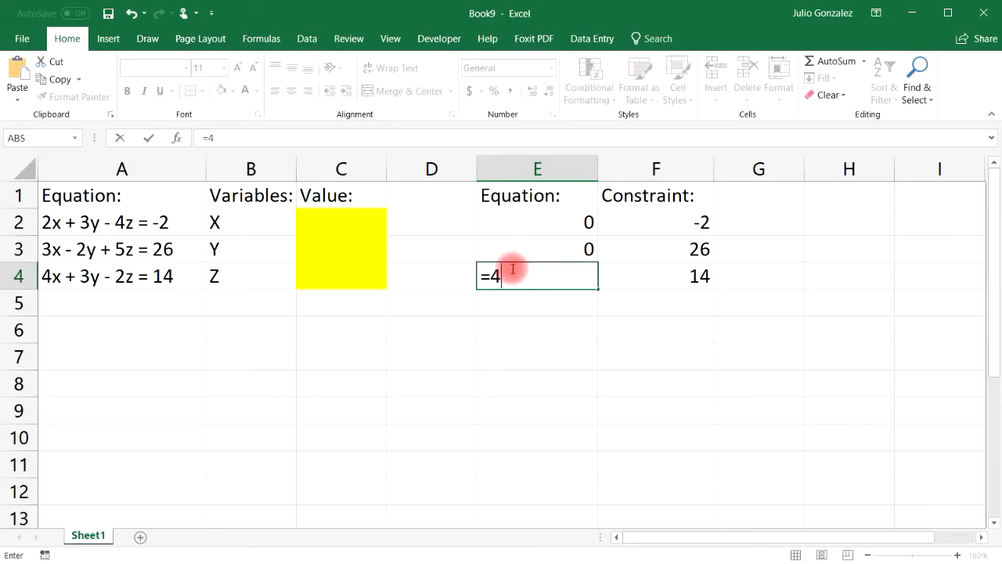
type("*C2+3*C3-2")
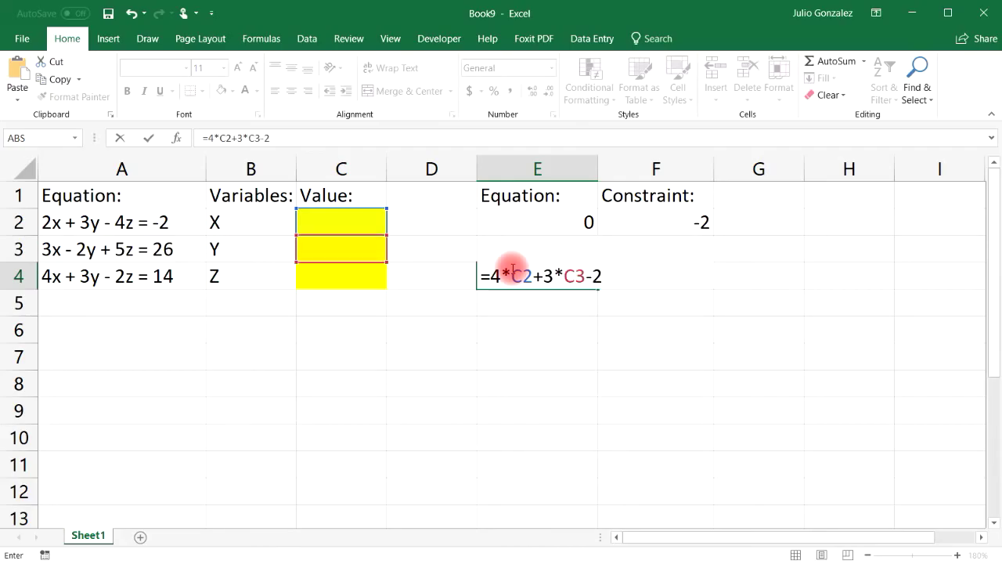
type("*C4")
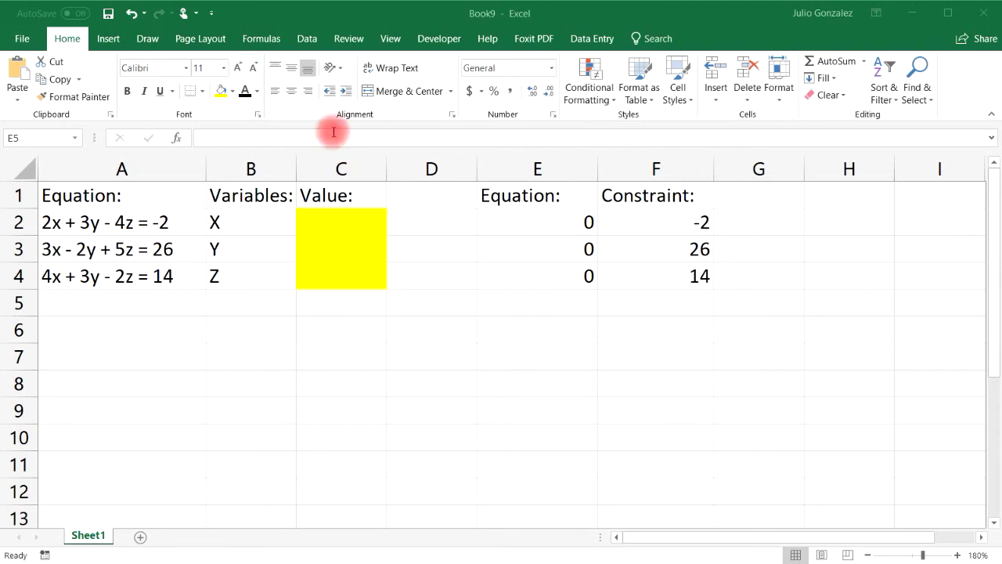
Step: Open Solver and set the target value of objective cell E2 to -2
left_click(307, 38)
left_click(827, 60)
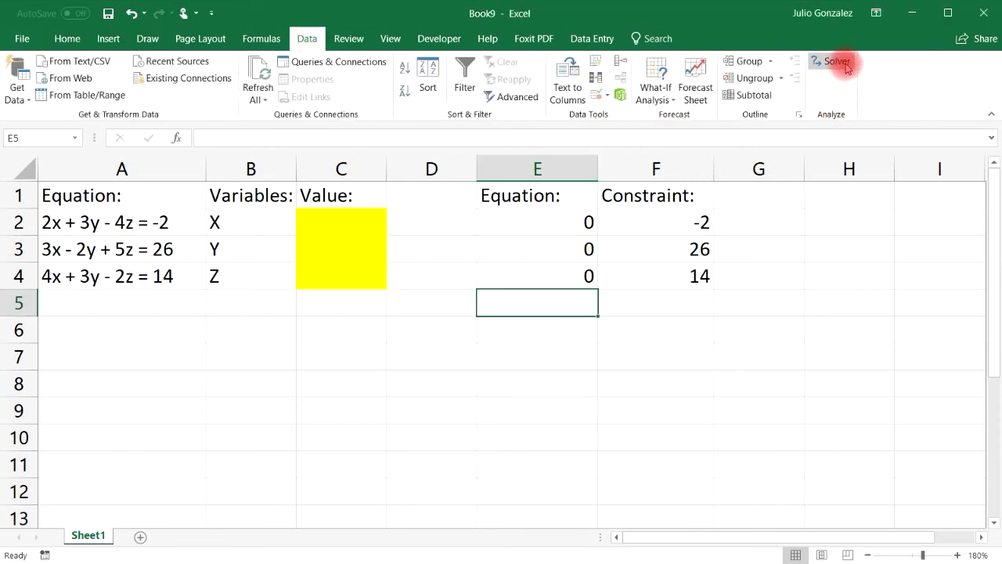
left_click(559, 181)
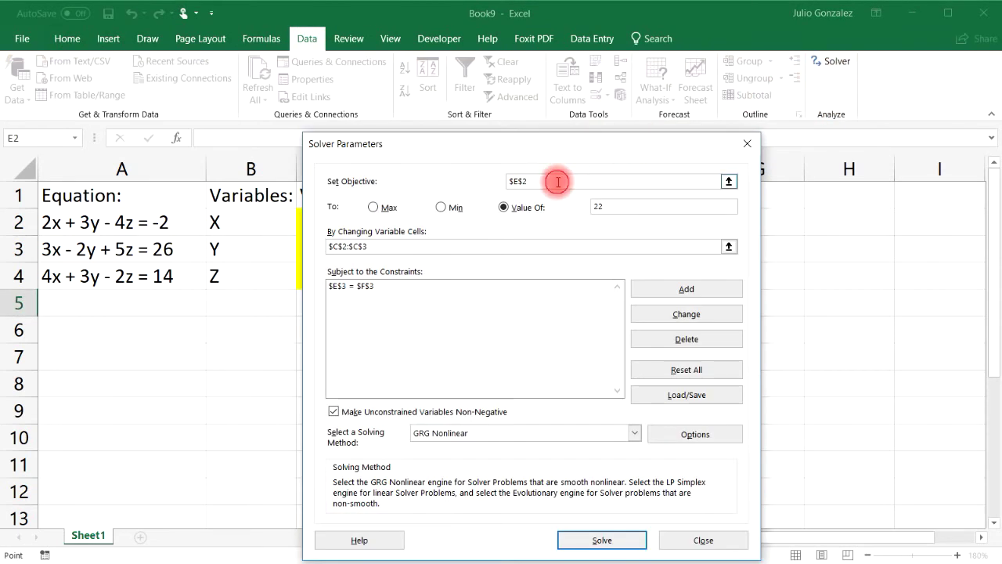
left_click_drag(559, 145, 260, 127)
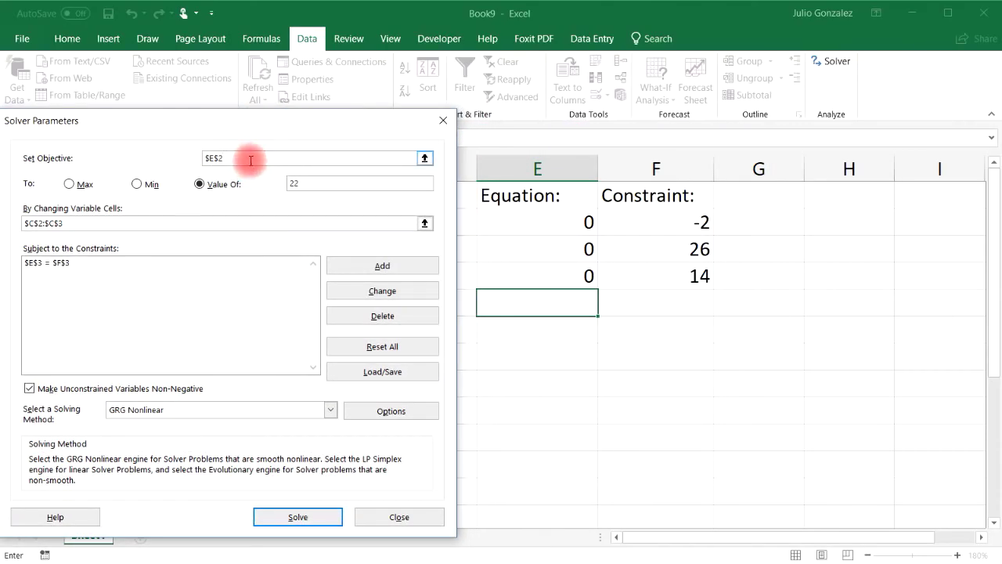
left_click(326, 184)
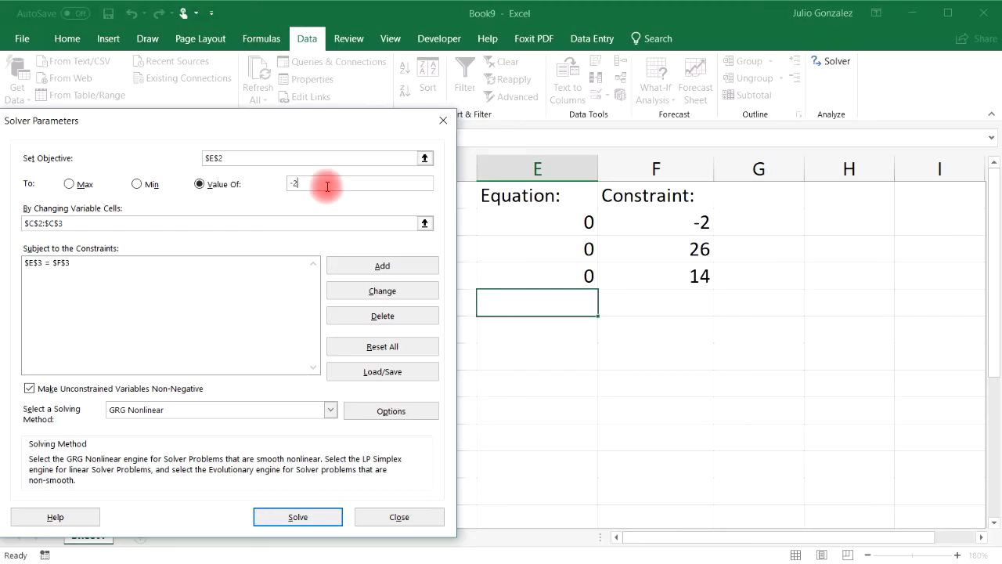
Step: Set Solver's changing variable cells to the yellow range C2:C4
left_click(258, 225)
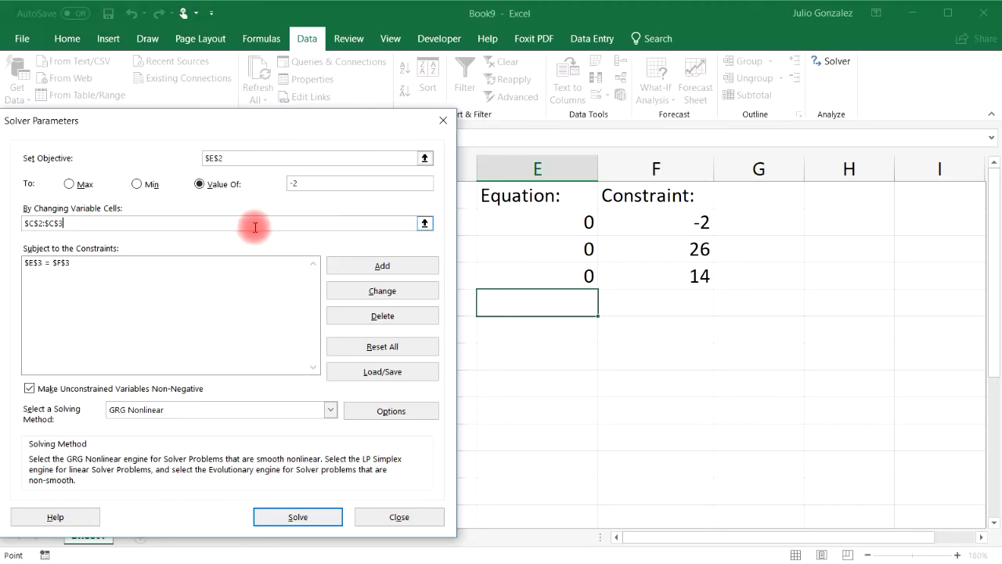
left_click_drag(335, 119, 665, 124)
left_click_drag(401, 229, 344, 229)
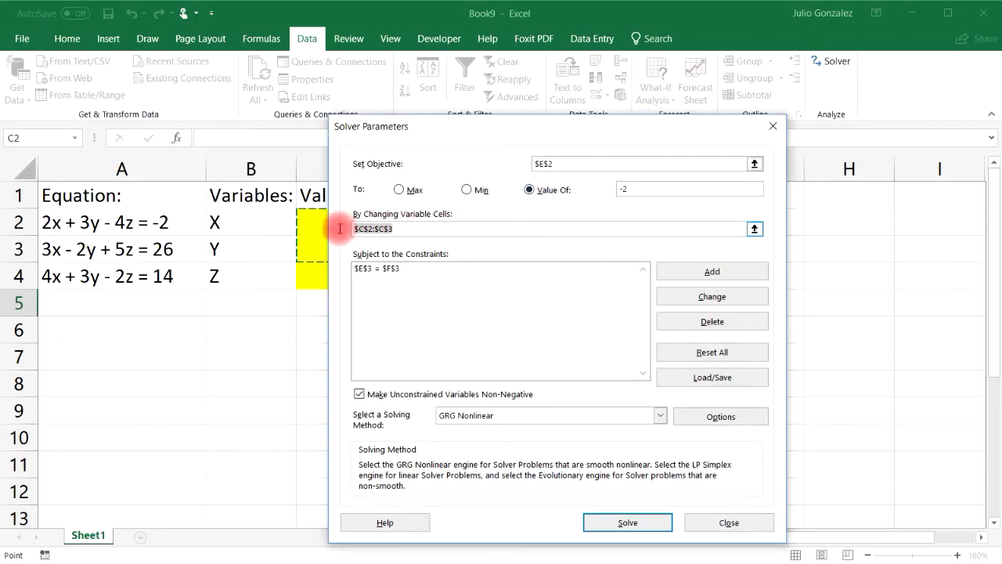
key("BackSpace")
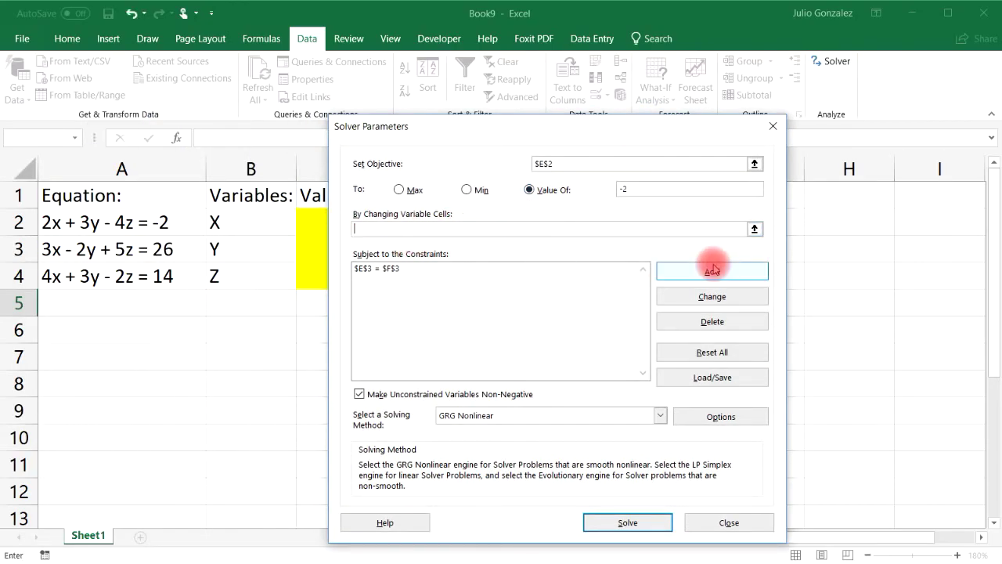
left_click(754, 229)
left_click(324, 216)
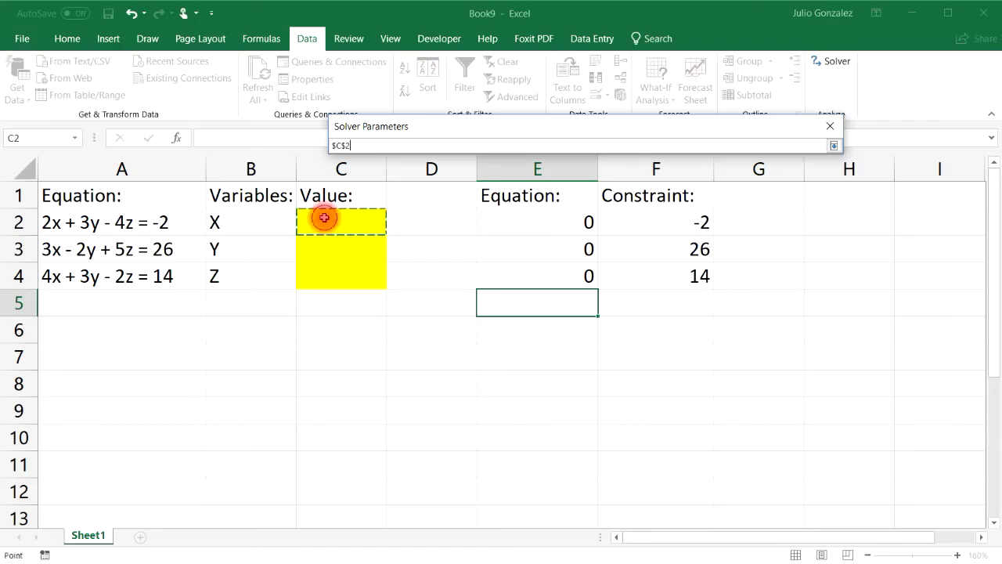
left_click_drag(326, 230, 328, 270)
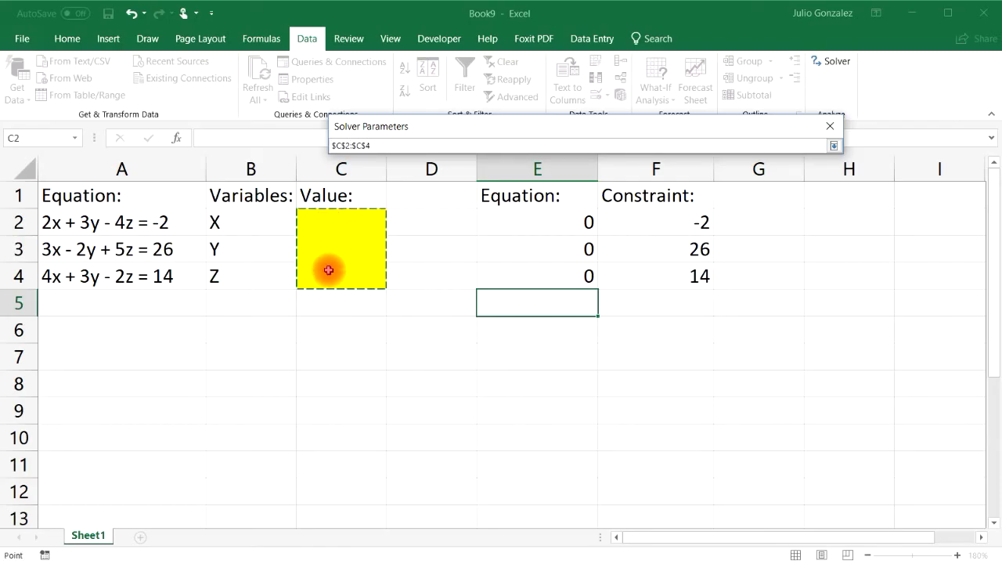
key("Return")
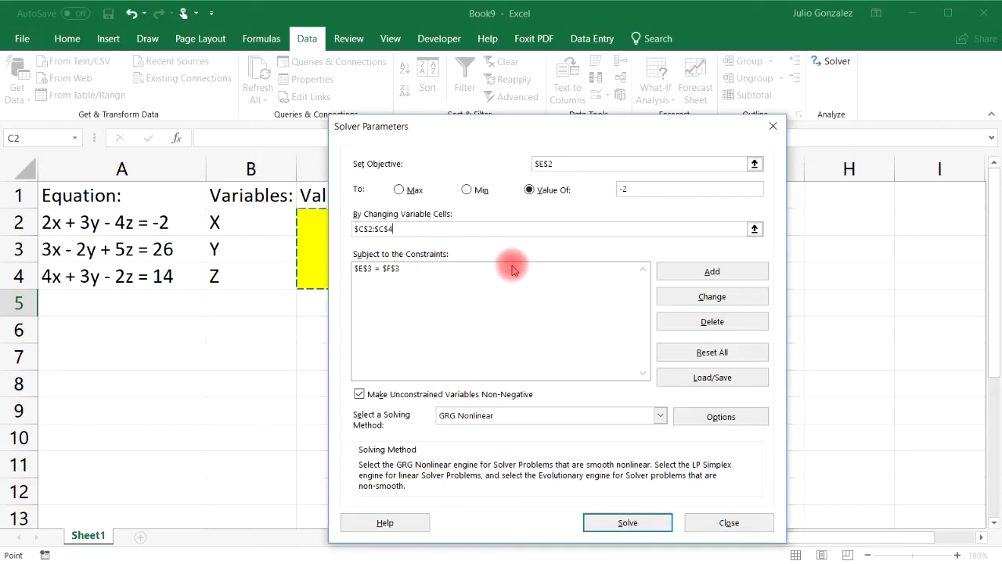
Step: Delete the old Solver constraint and add a new one requiring E3 = F3
left_click(408, 269)
left_click(680, 319)
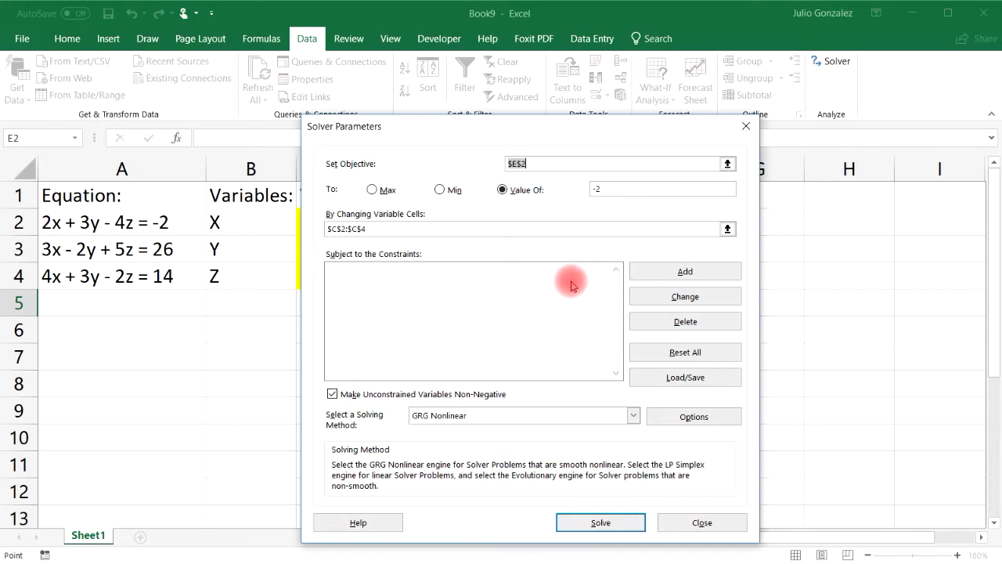
left_click(653, 273)
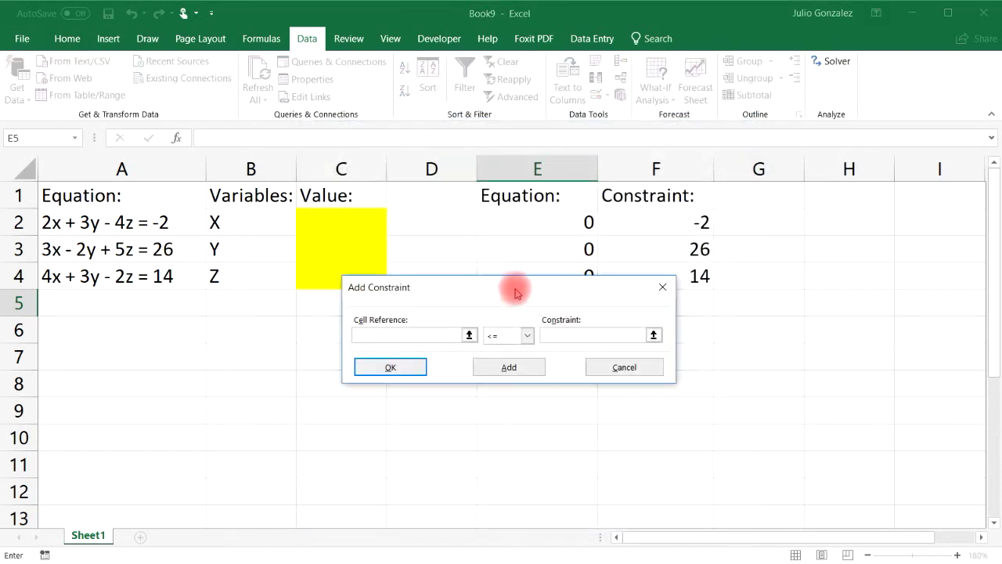
left_click_drag(516, 290, 516, 305)
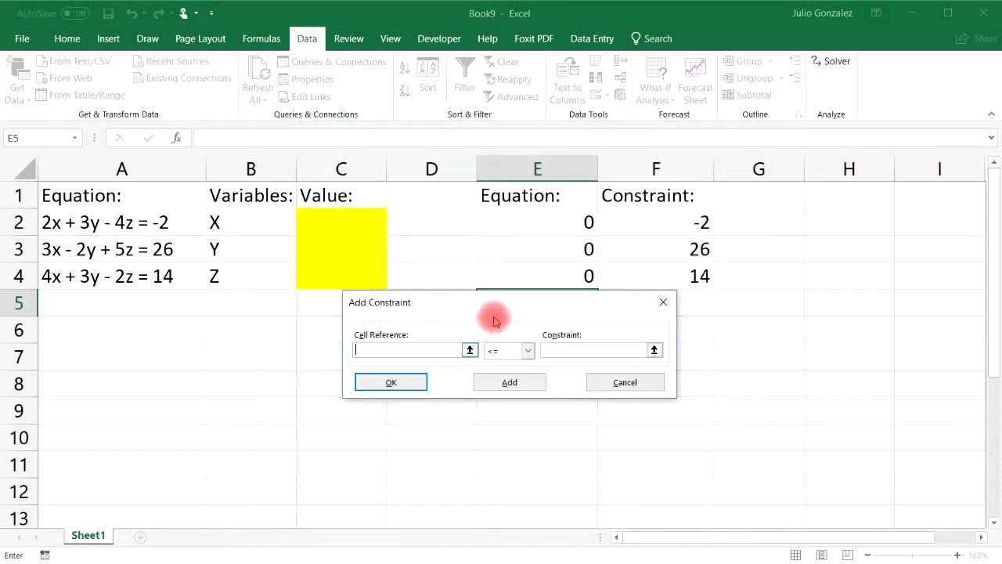
left_click(553, 253)
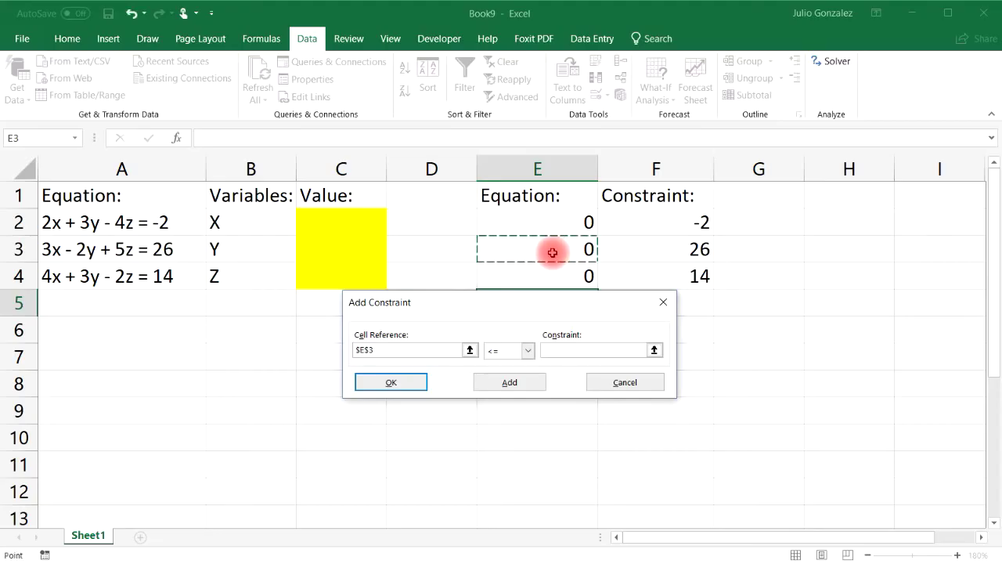
left_click(528, 350)
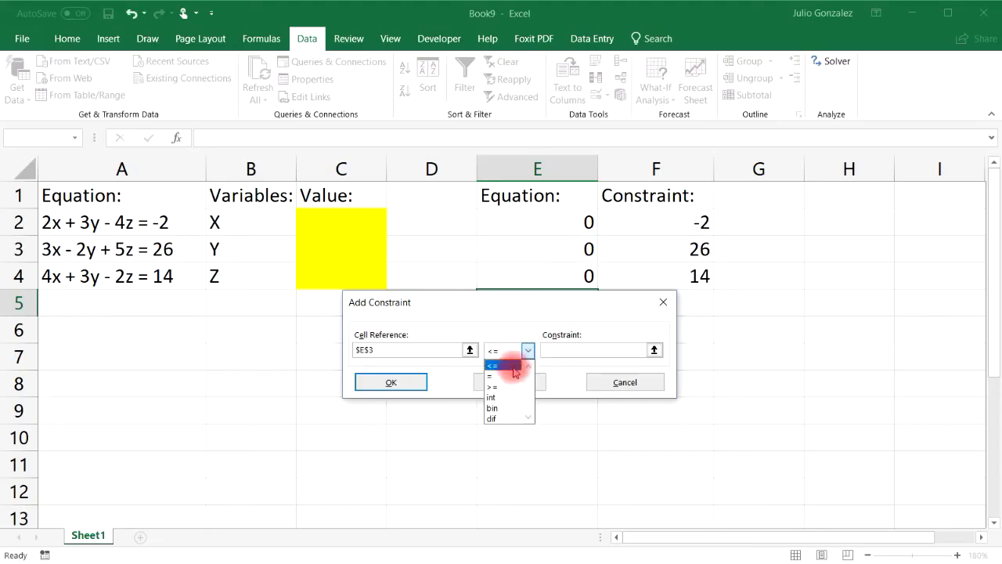
left_click(509, 376)
left_click(565, 348)
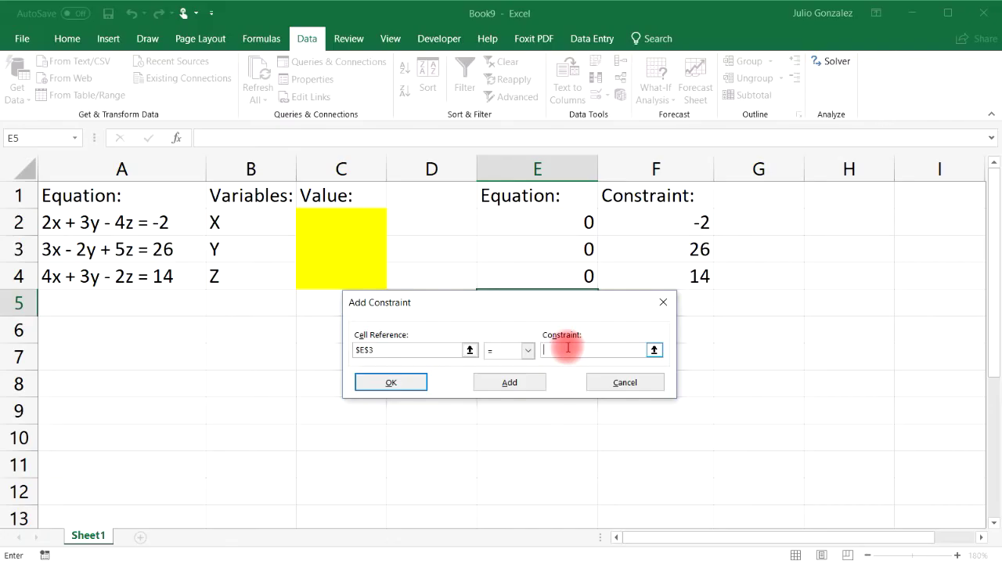
left_click(665, 250)
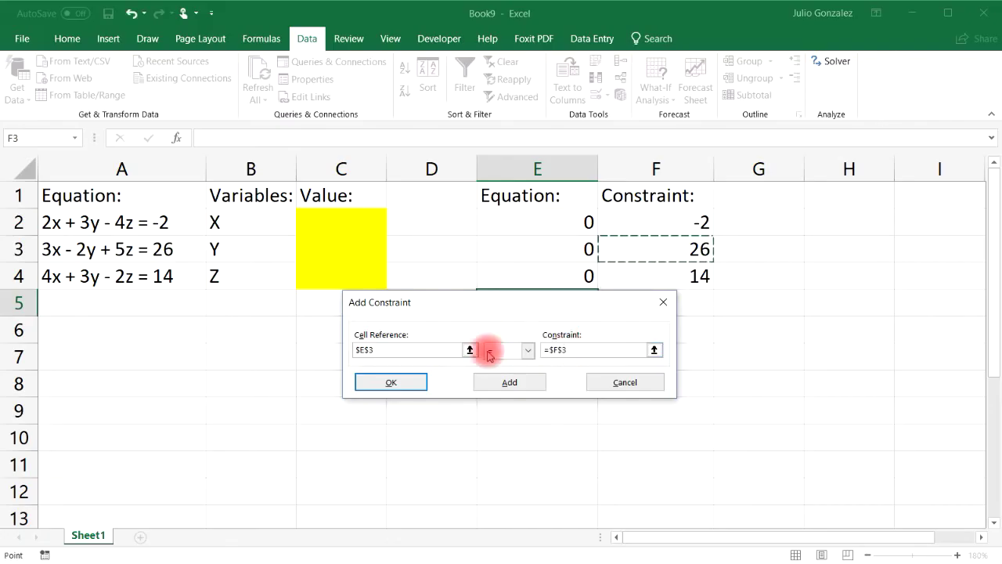
left_click(392, 382)
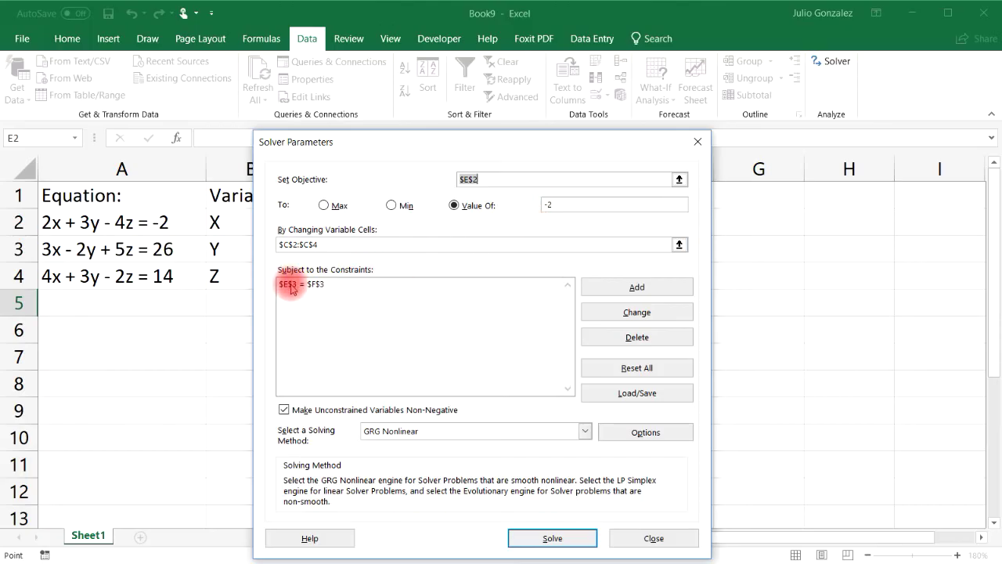
Step: Add a second Solver constraint requiring E4 = F4
left_click_drag(473, 142, 497, 127)
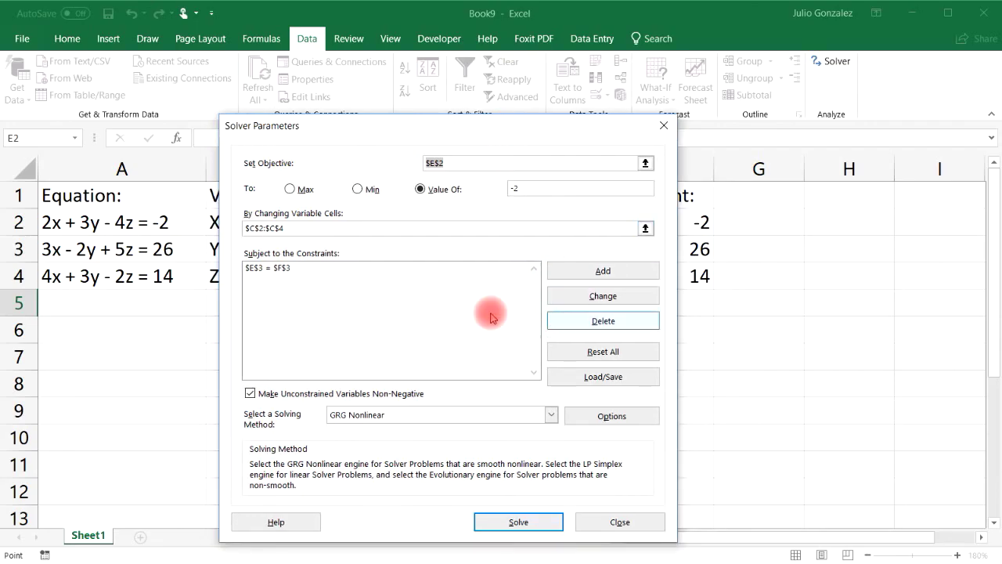
left_click(596, 274)
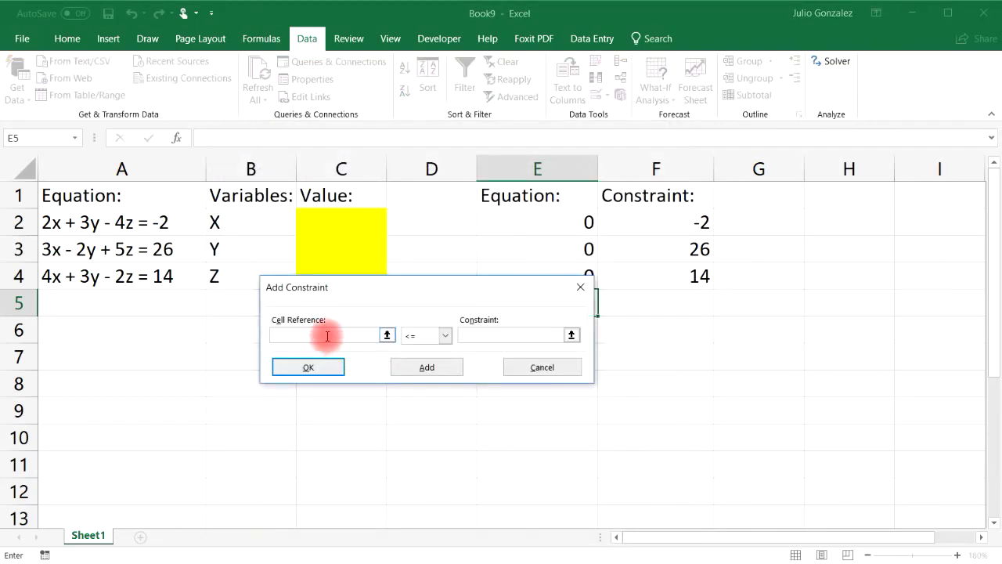
left_click(537, 280)
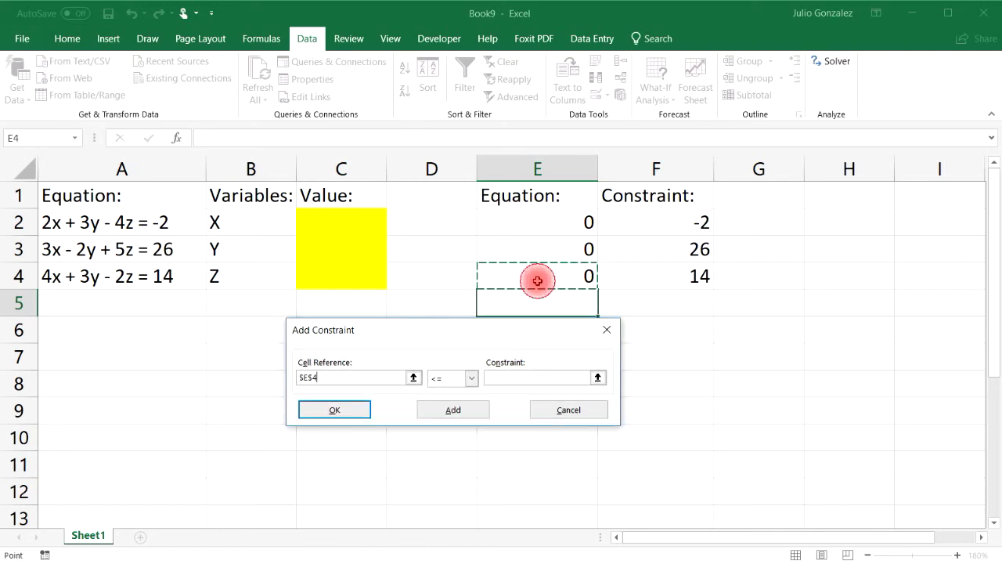
left_click(472, 377)
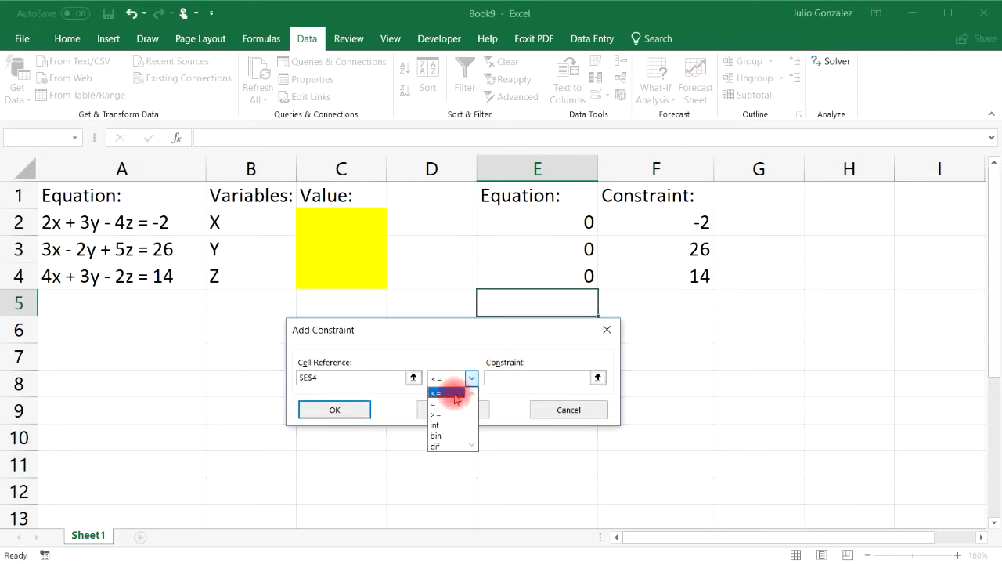
left_click(452, 398)
left_click(498, 377)
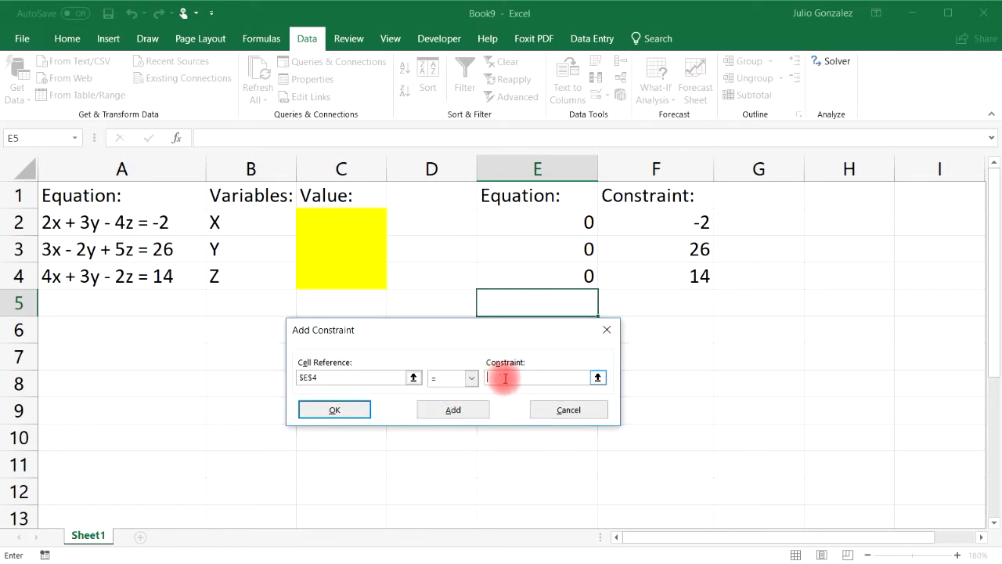
left_click(658, 278)
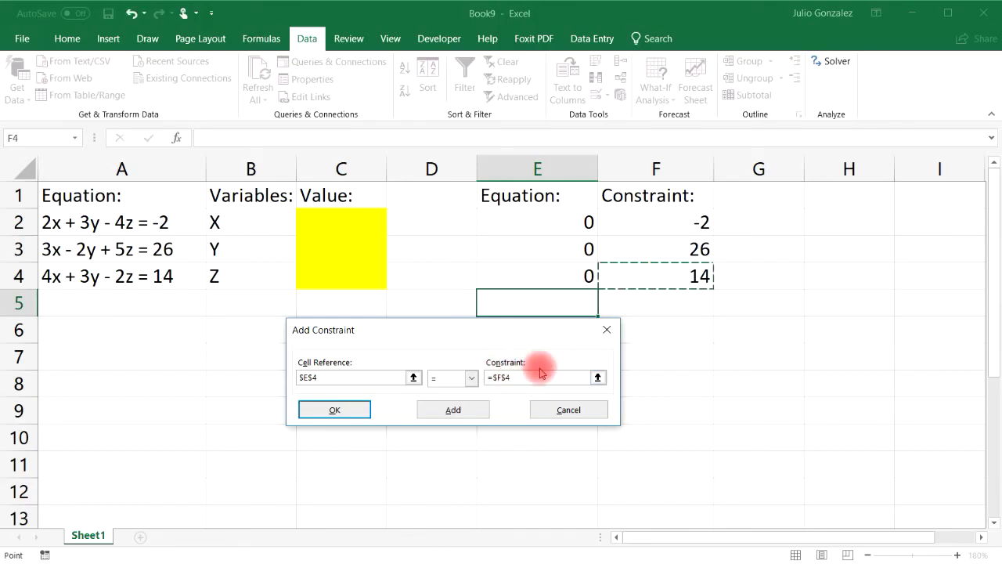
left_click(359, 410)
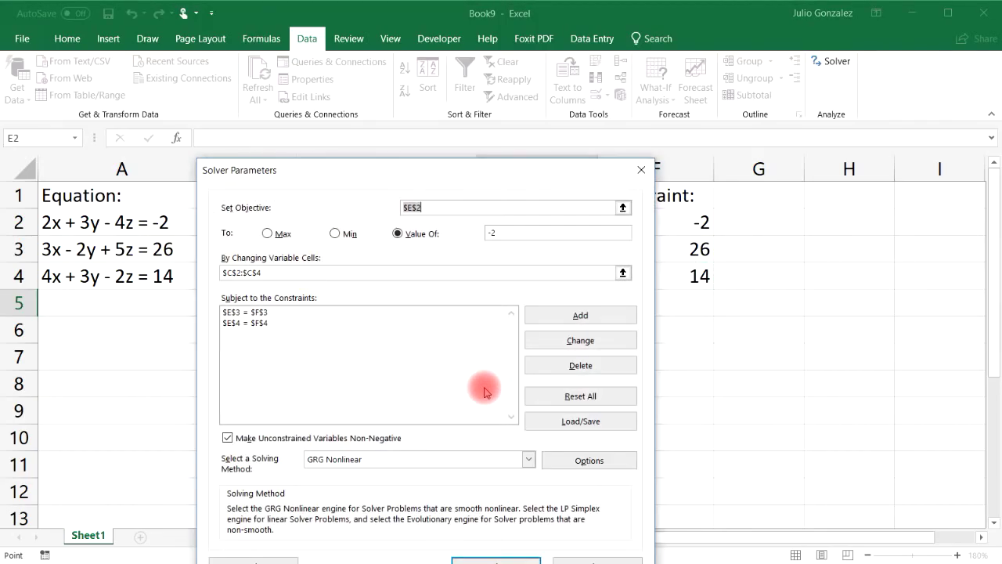
Step: Solve the three-variable system with GRG Nonlinear and keep the Solver solution
left_click_drag(435, 172, 451, 109)
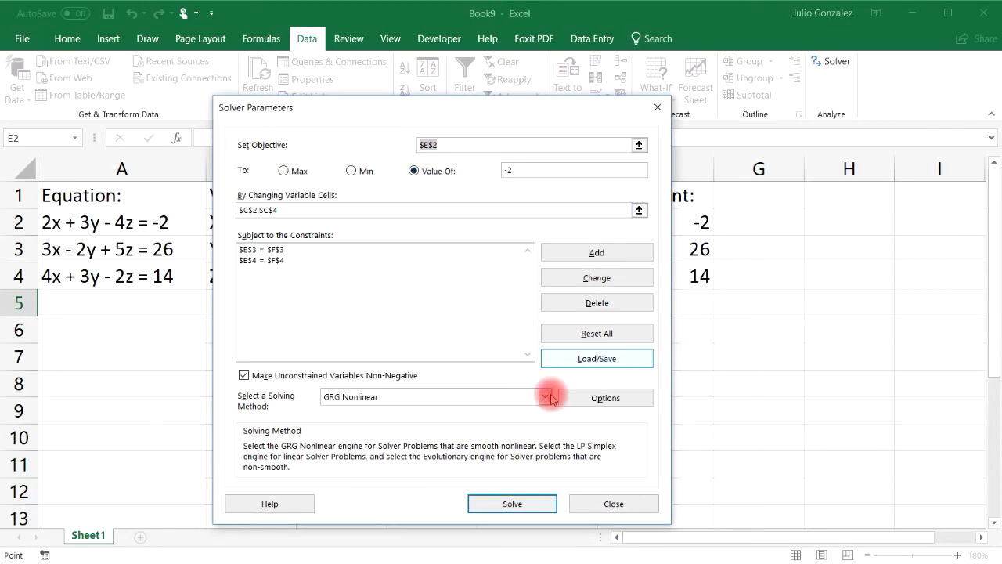
left_click(501, 507)
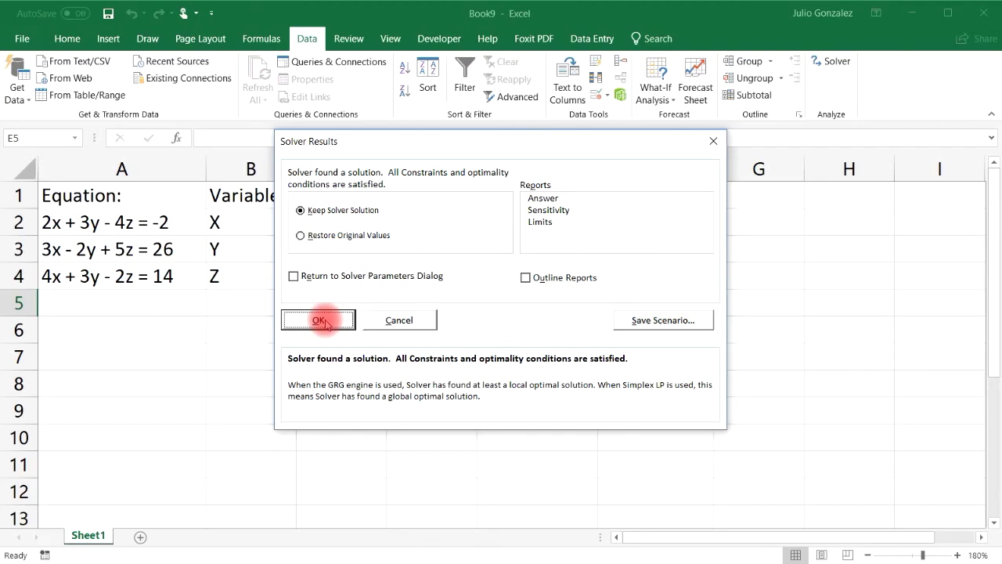
left_click(321, 320)
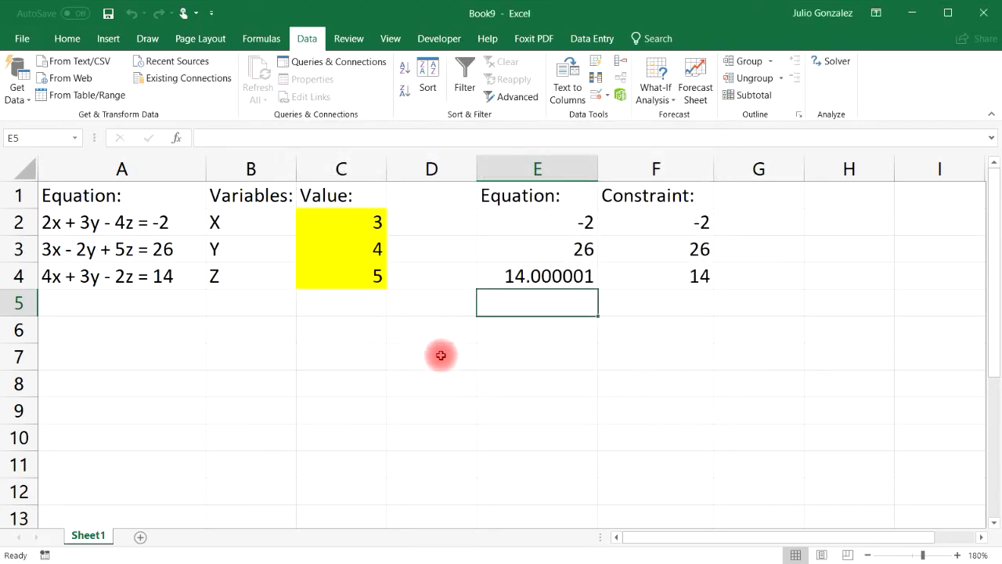
Step: Review the solved X, Y and Z values, and verify the first equation by entering =2*3+3*4-4*5 in A6 and comparing it with F2
left_click(369, 220)
left_click(374, 250)
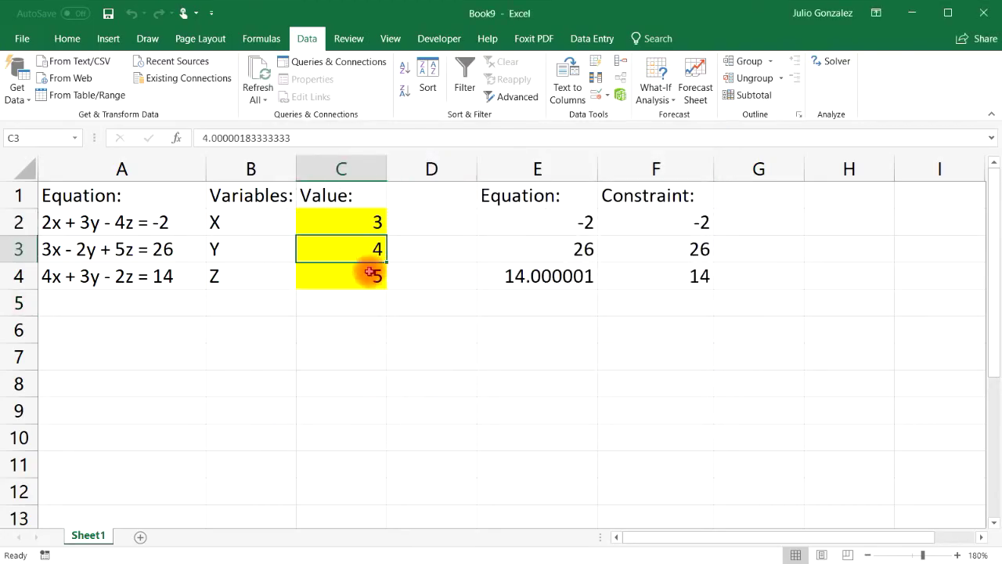
left_click(370, 272)
left_click(153, 334)
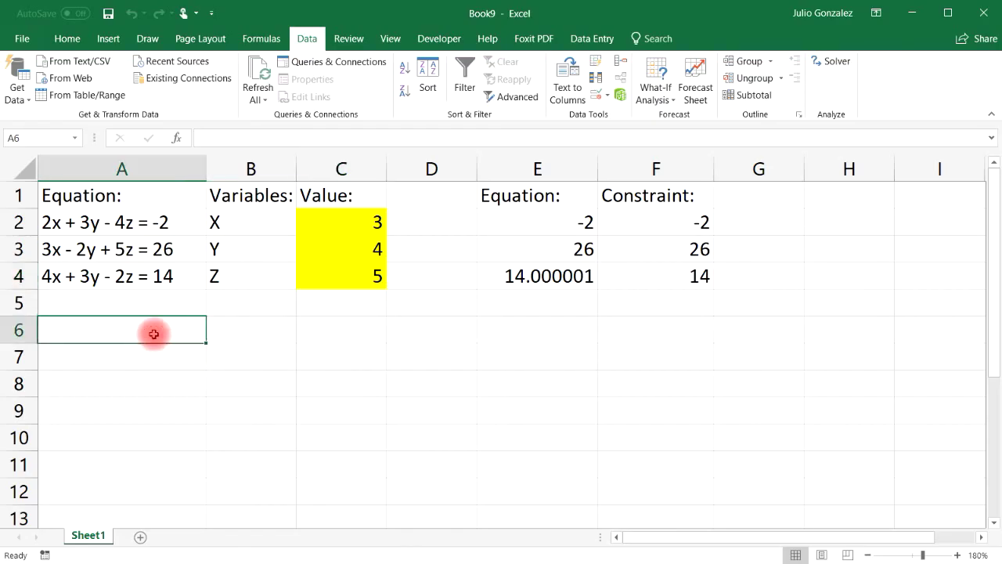
type("=2")
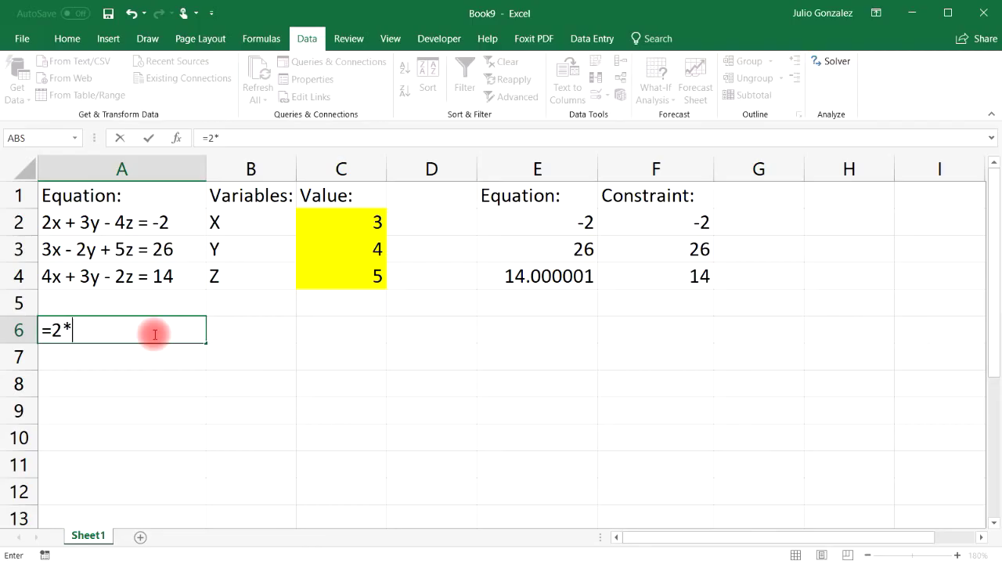
type("*3+3*4-4")
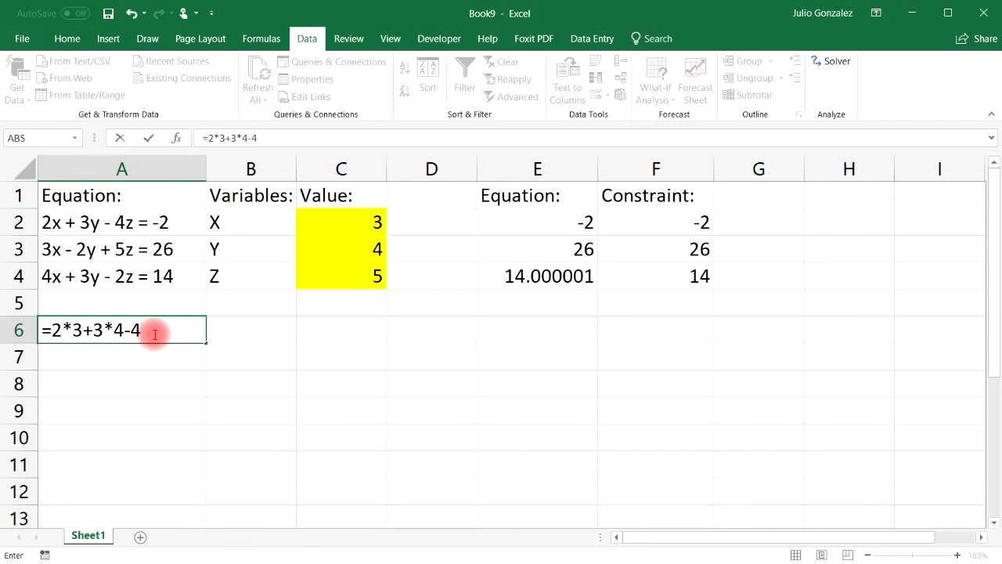
type("*5")
key("Return")
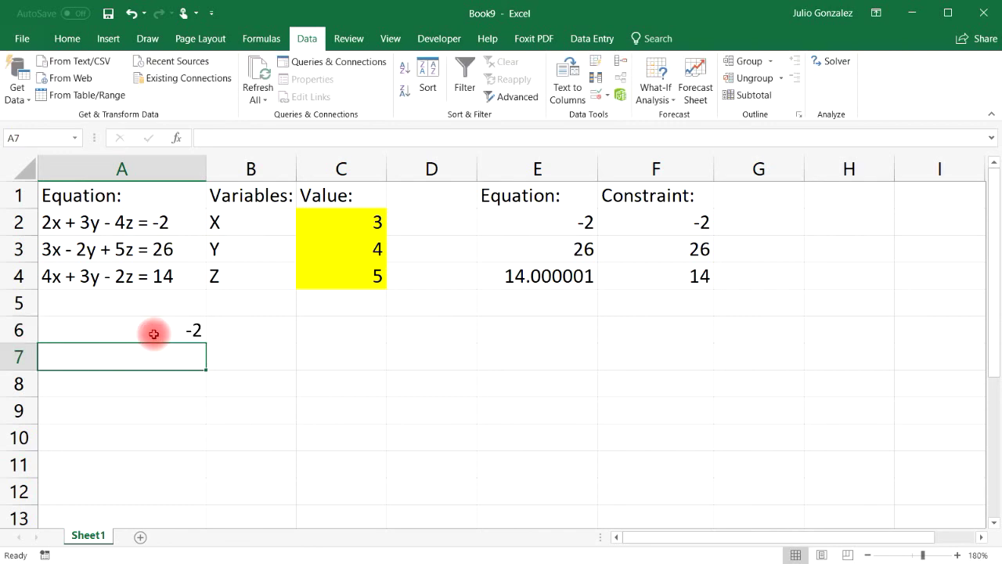
left_click(687, 224)
Step: Verify the second equation by entering =3*3-2*4+5*5 in A7 and comparing the result with its constraint in F3
left_click(176, 353)
type("=3")
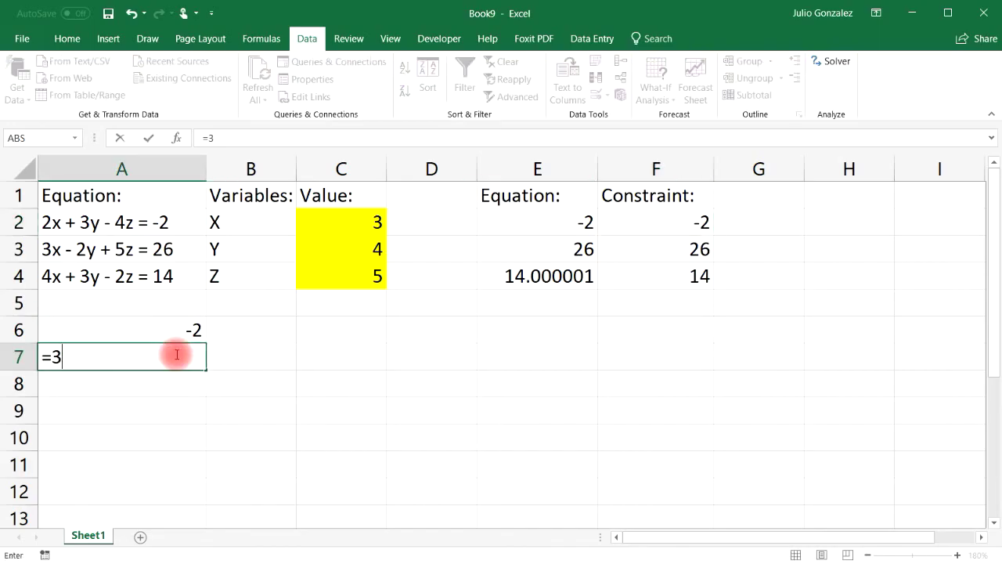
type("*3-2*4+5*")
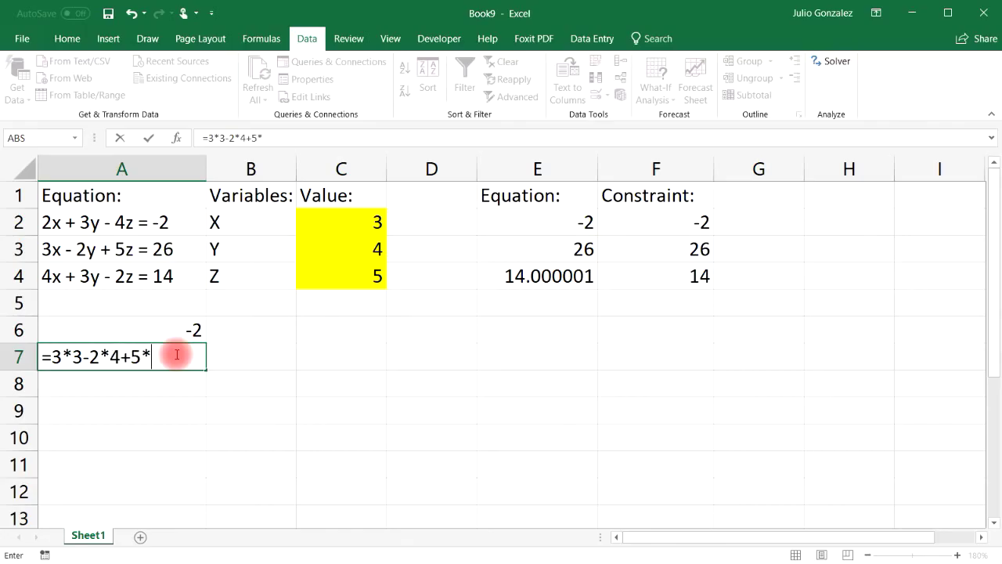
type("5")
key("Return")
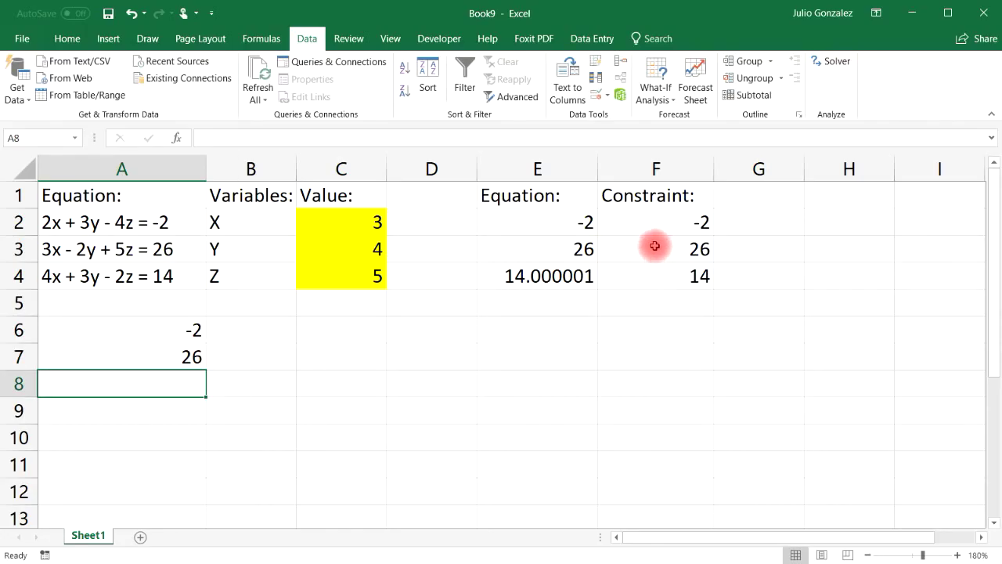
left_click(655, 245)
Step: Verify the third equation by entering =4*3+3*4-2*5 in A8, compare it with F4, and select the solved values C2:C4
left_click(169, 383)
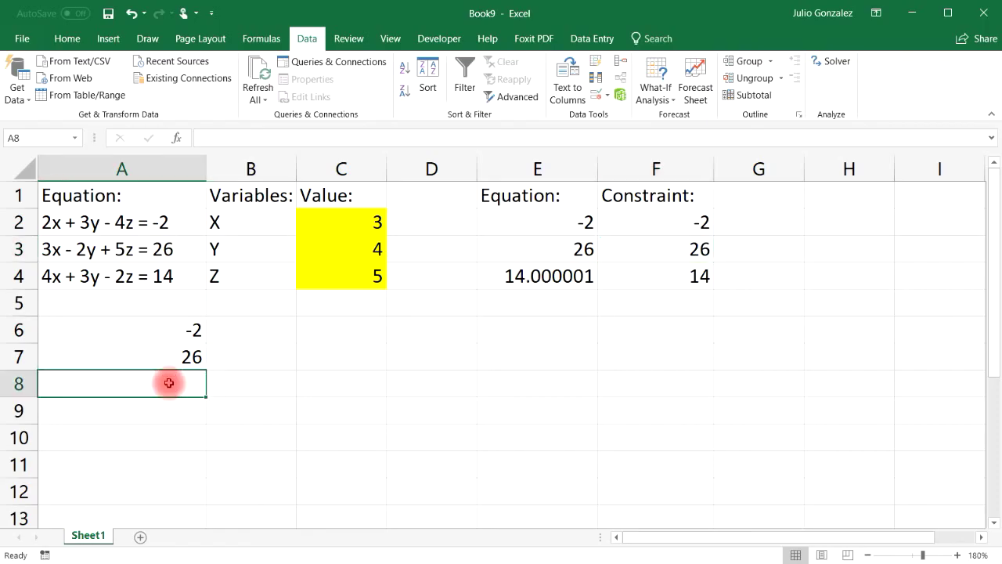
type("=4*")
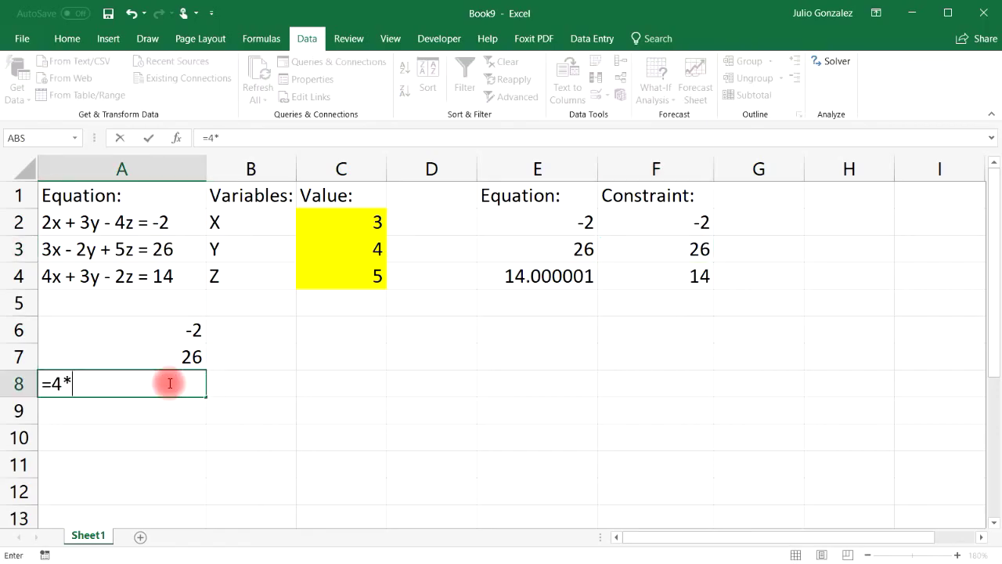
type("3+3*4-2*5")
key("Return")
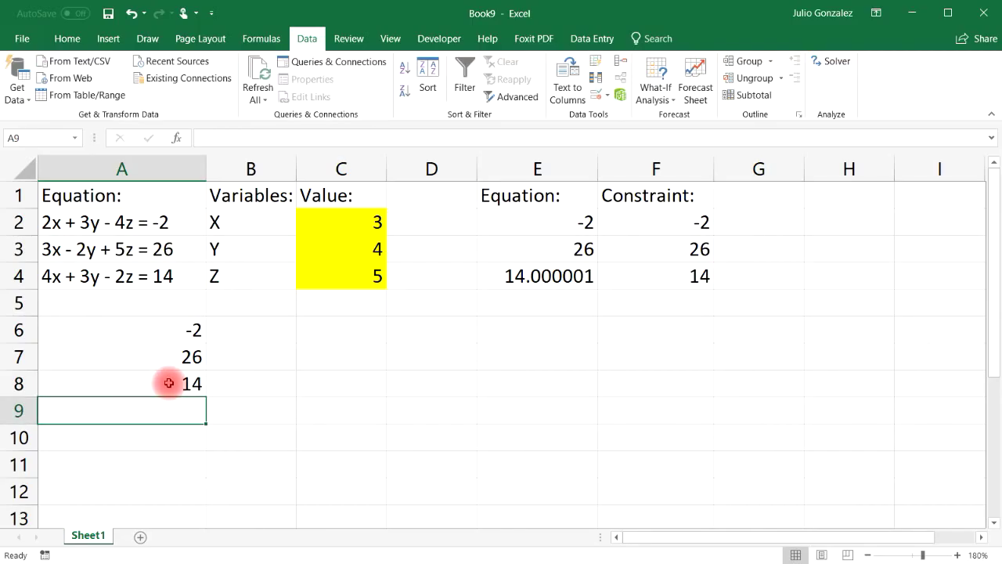
left_click(671, 283)
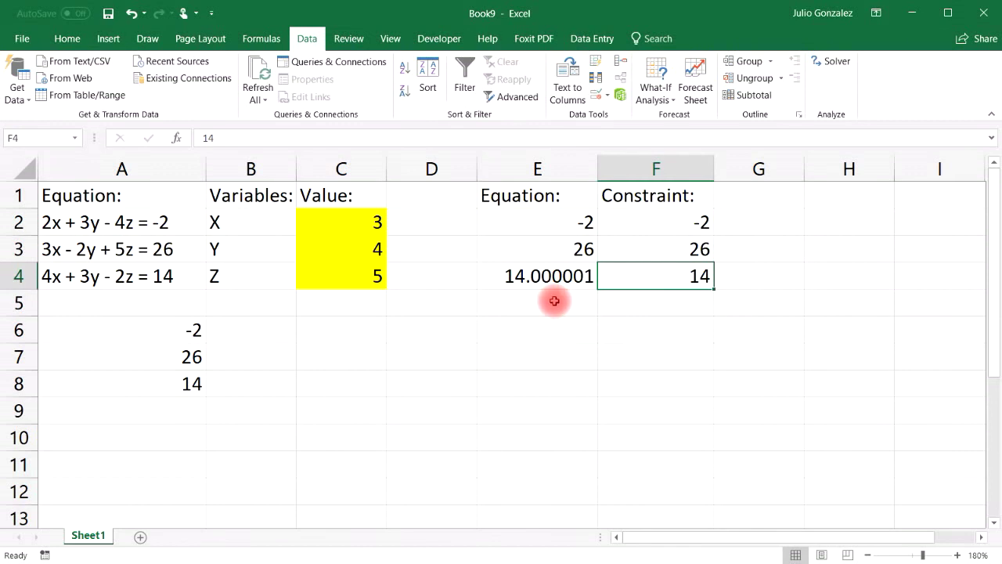
left_click_drag(365, 216, 363, 276)
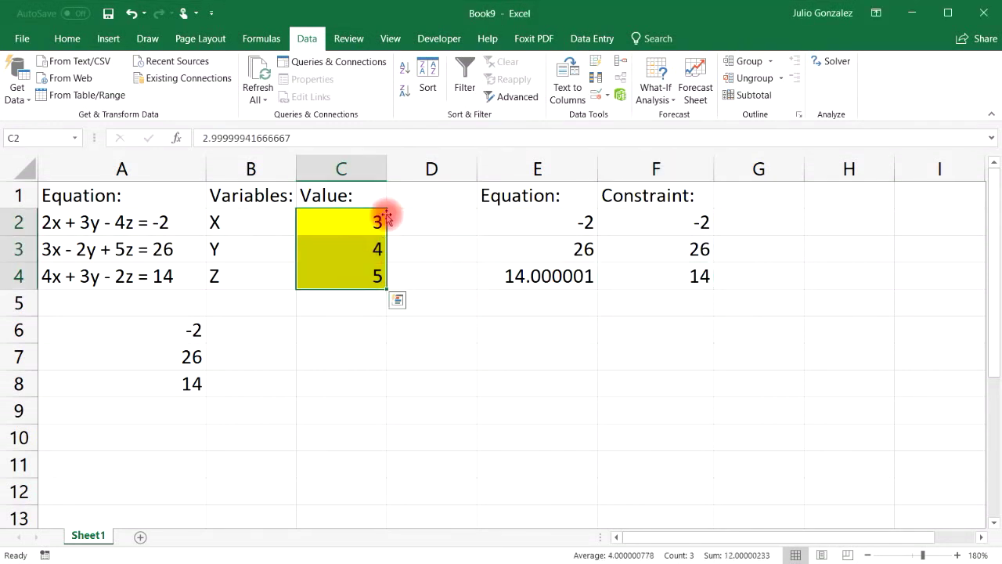